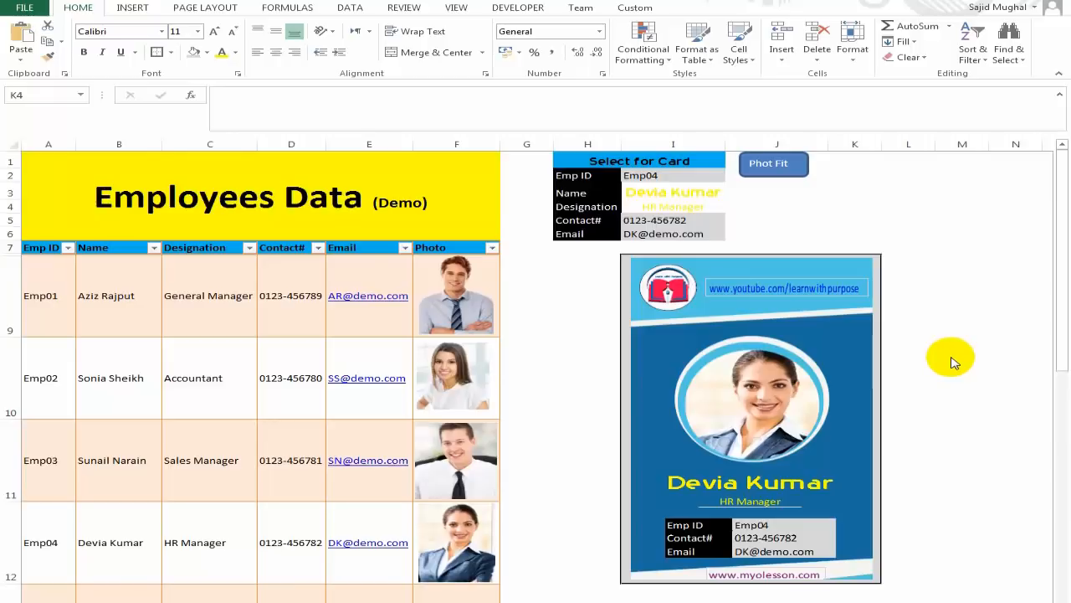
- Set the card's Emp ID to that of the first employee in the table
{"action": "left_click", "coordinate": [841, 208]}
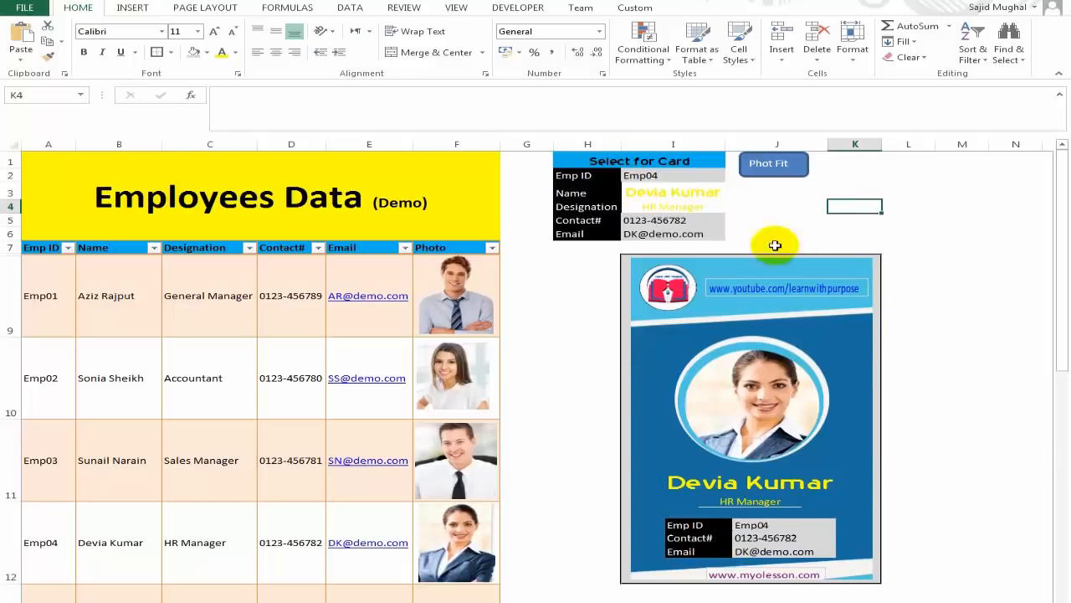
{"action": "left_click", "coordinate": [673, 178]}
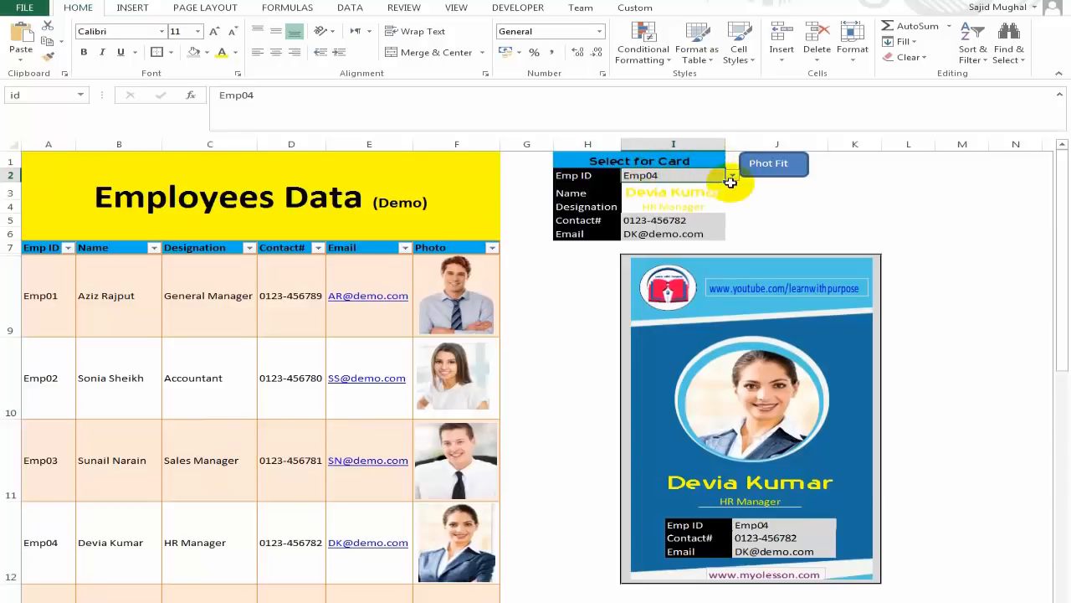
{"action": "left_click", "coordinate": [732, 176]}
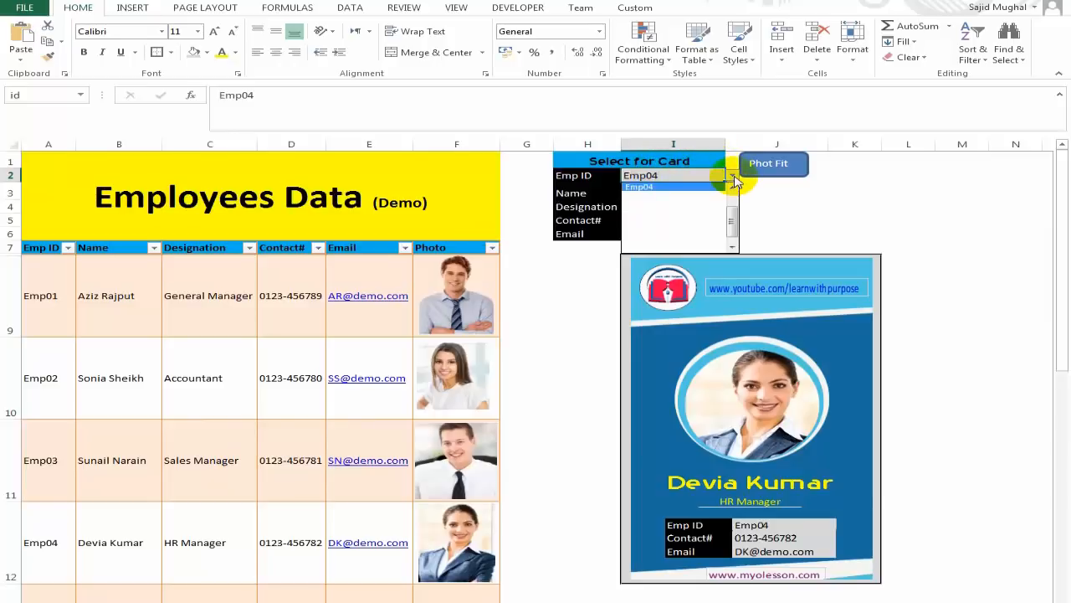
{"action": "left_click", "coordinate": [734, 189]}
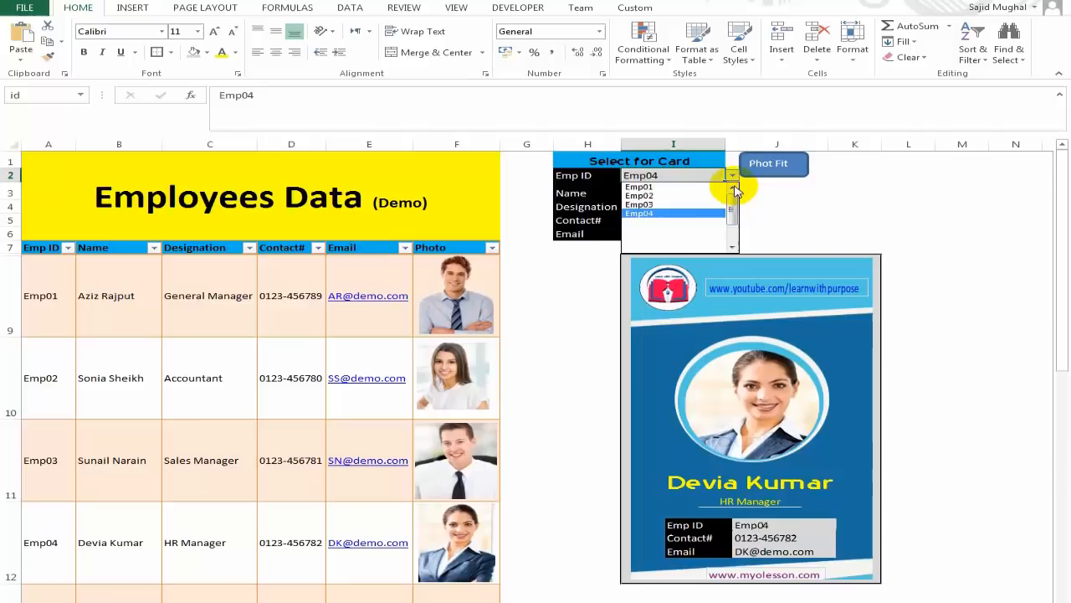
{"action": "left_click", "coordinate": [676, 186]}
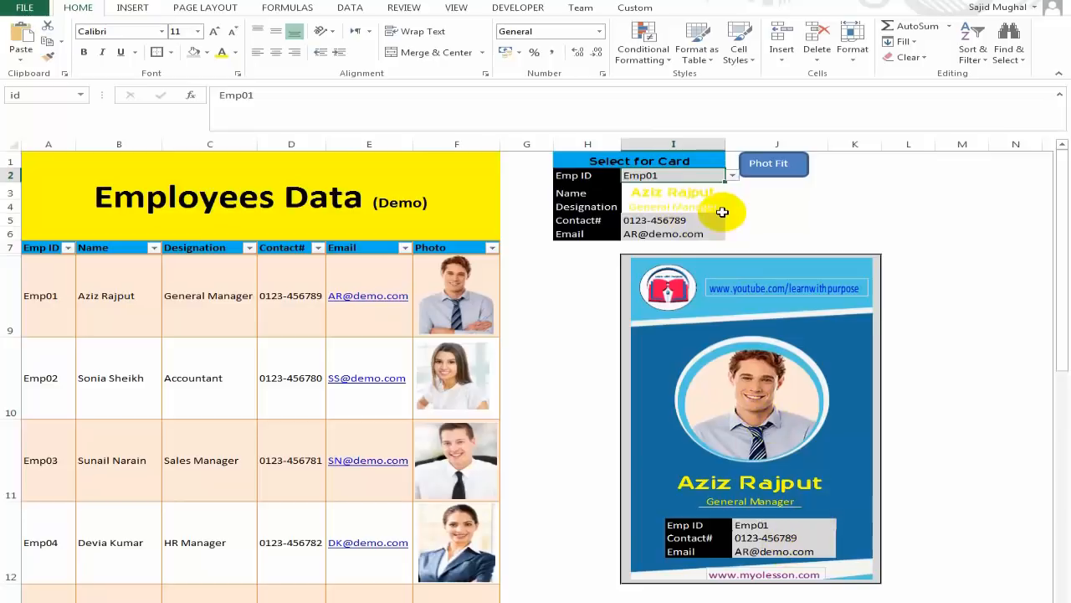
- Switch the card's Emp ID to that of the third employee in the table
{"action": "left_click", "coordinate": [733, 177]}
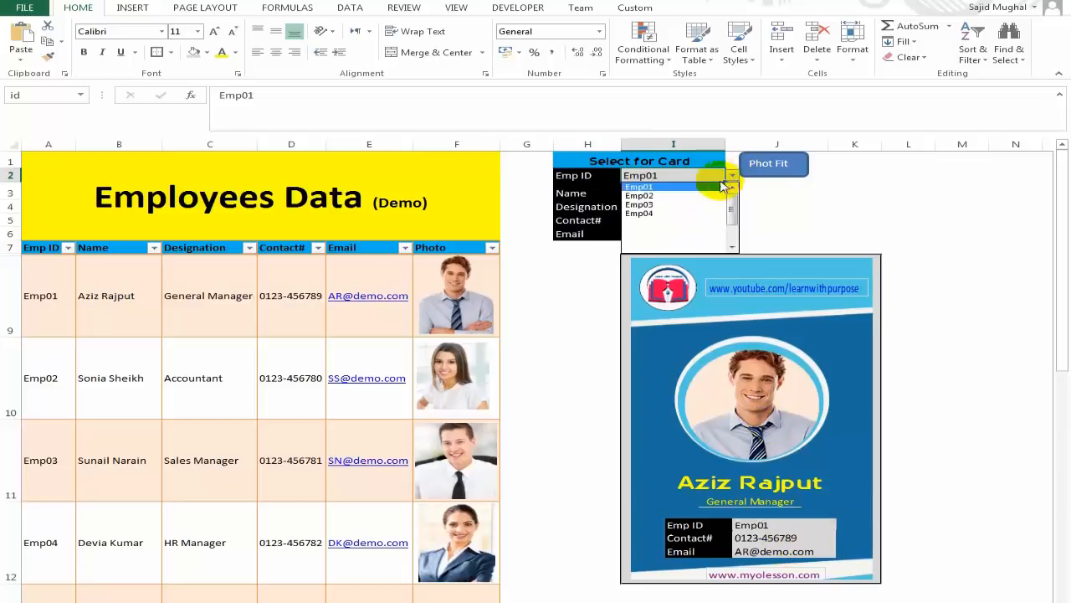
{"action": "left_click", "coordinate": [710, 205]}
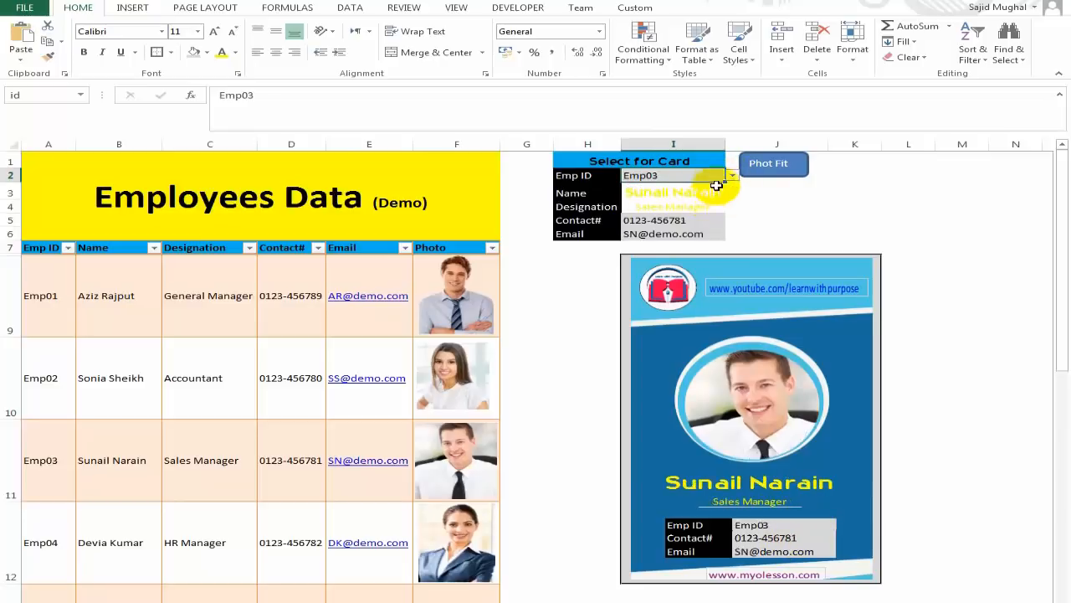
{"action": "left_click", "coordinate": [786, 202]}
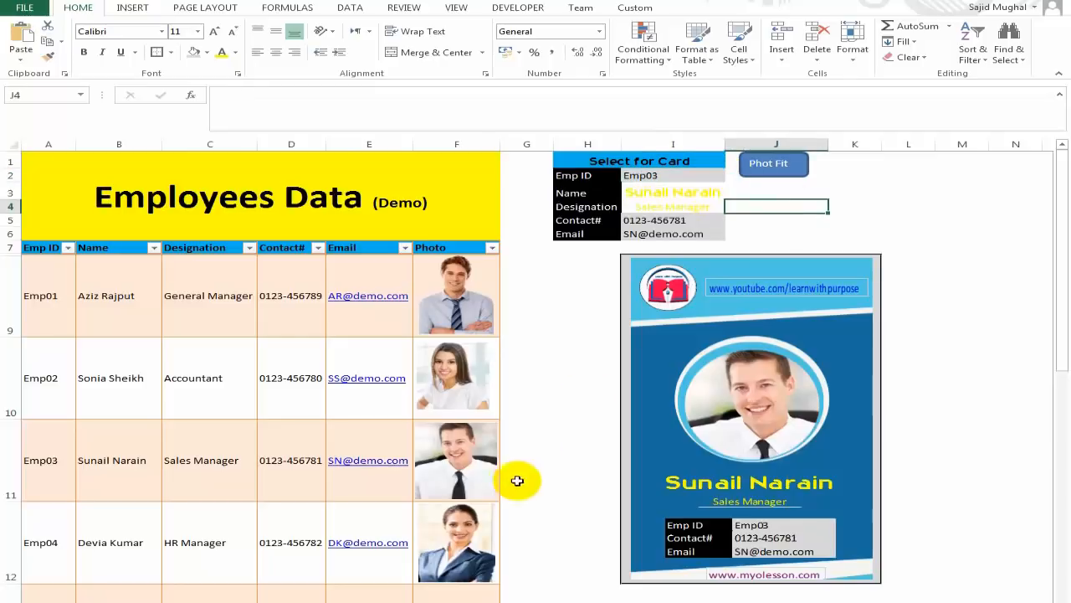
- Move the HR Manager's photo out of its cell and enlarge it, then fit it back into the cell with Phot Fit
{"action": "left_click", "coordinate": [461, 548]}
{"action": "left_click_drag", "start_coordinate": [465, 540], "coordinate": [554, 540]}
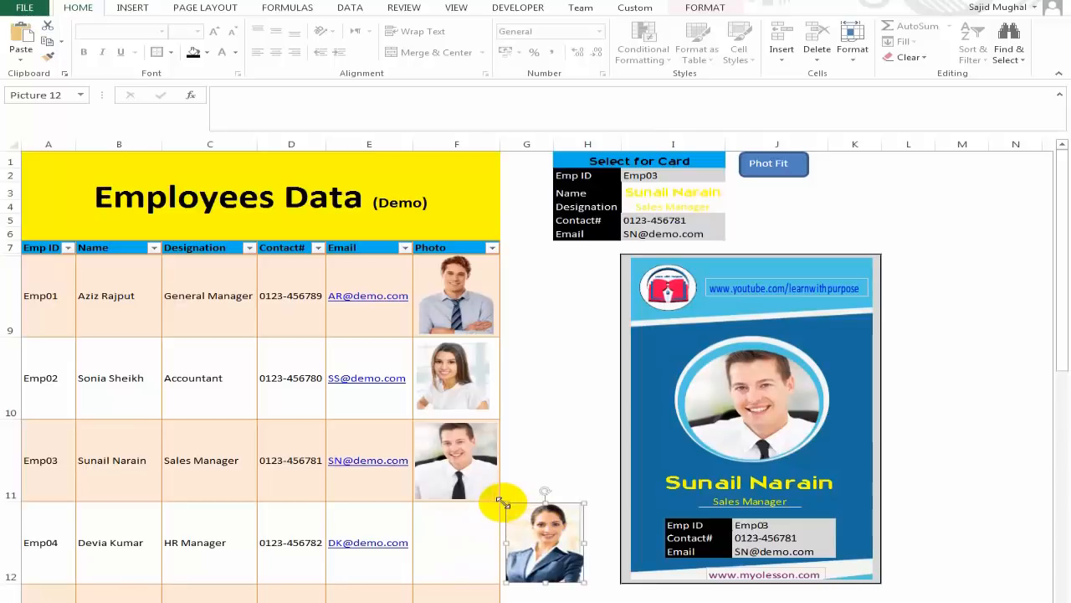
{"action": "left_click_drag", "start_coordinate": [504, 503], "coordinate": [528, 559]}
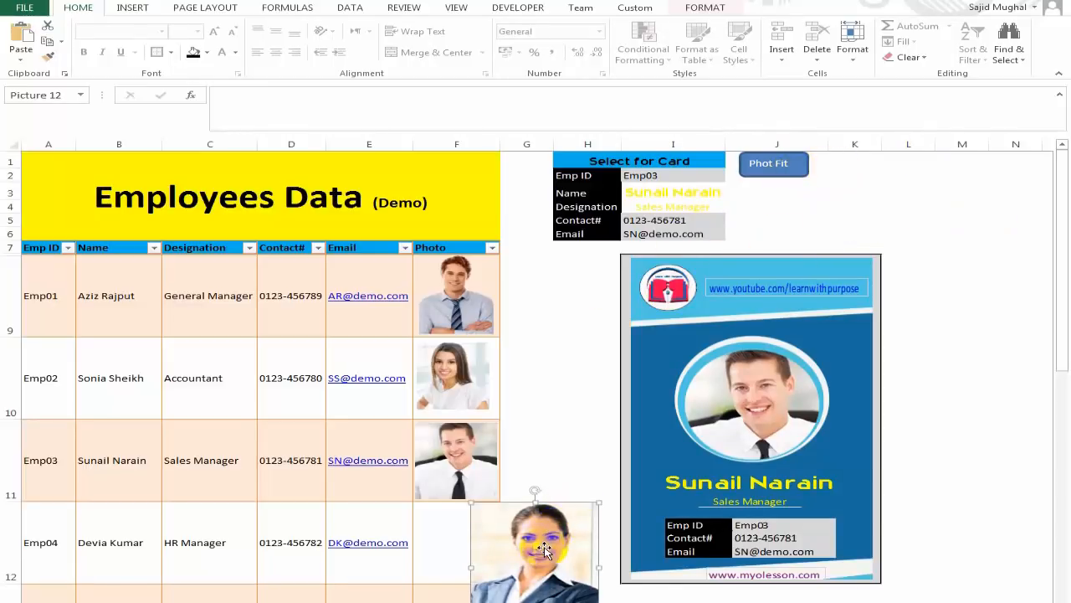
{"action": "left_click", "coordinate": [775, 167]}
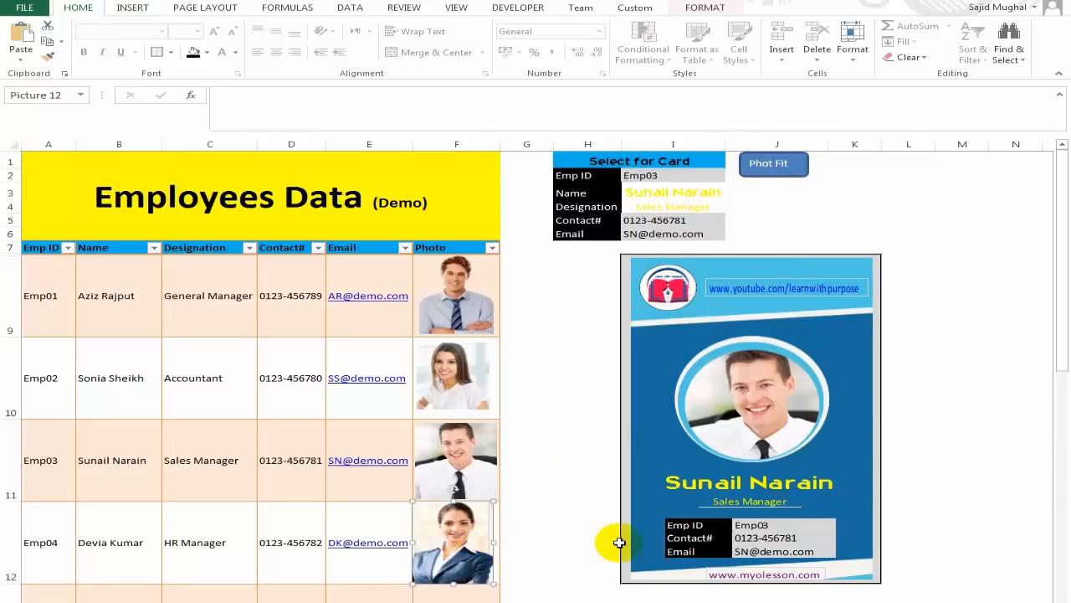
- Nudge the HR Manager's photo slightly to the right within its Photo cell and deselect it
{"action": "key", "text": "Right"}
{"action": "key", "text": "Right"}
{"action": "key", "text": "Up"}
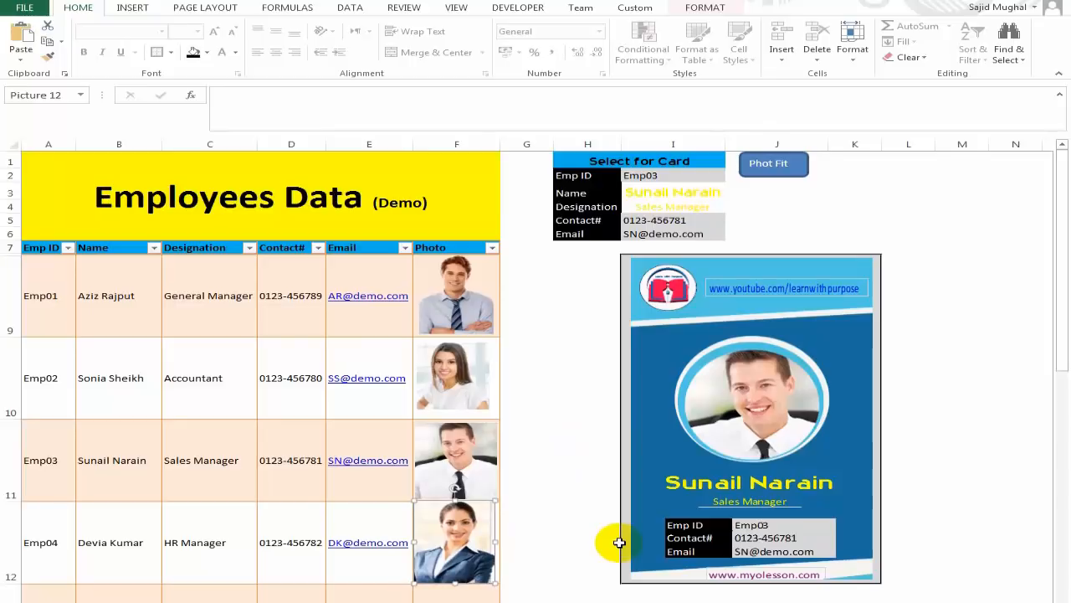
{"action": "key", "text": "Right"}
{"action": "key", "text": "Right"}
{"action": "key", "text": "Down"}
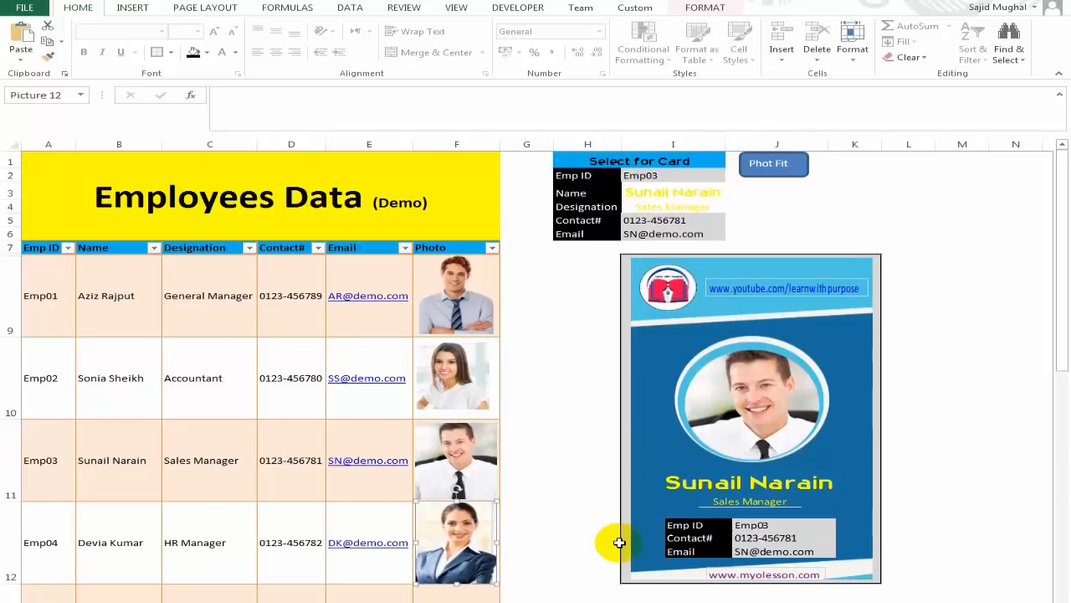
{"action": "left_click", "coordinate": [928, 359]}
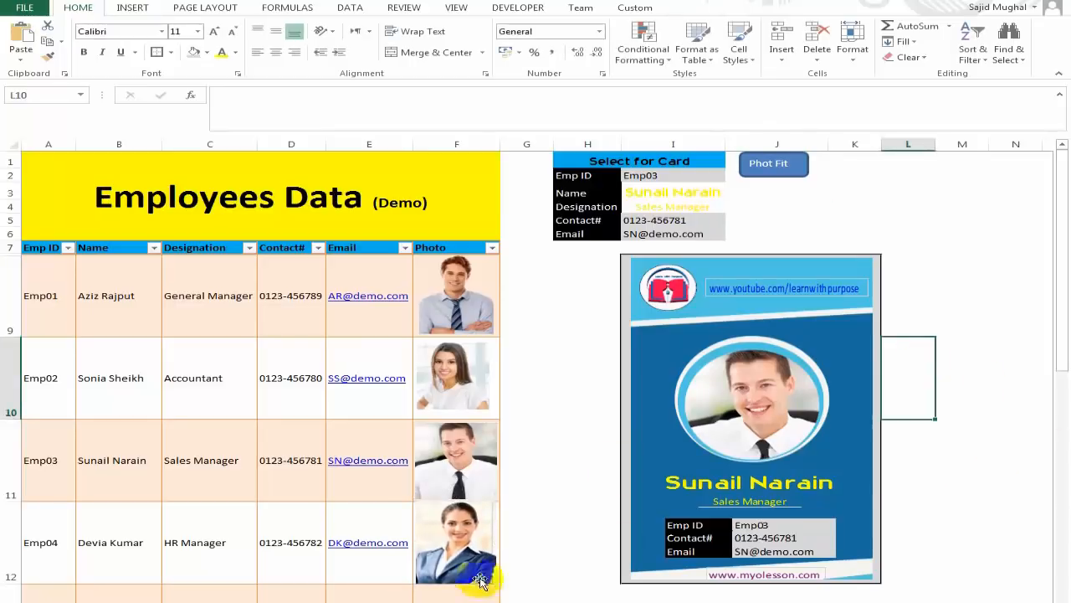
- Reduce the HR Manager's photo slightly from its top edge so it sits inside the cell borders
{"action": "left_click", "coordinate": [453, 513]}
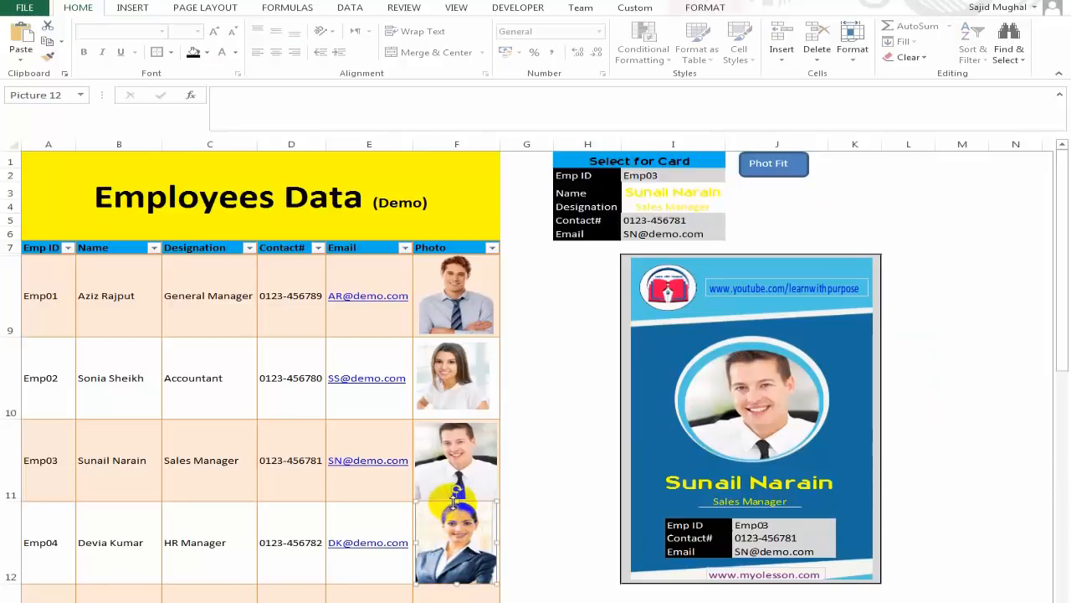
{"action": "left_click", "coordinate": [527, 519]}
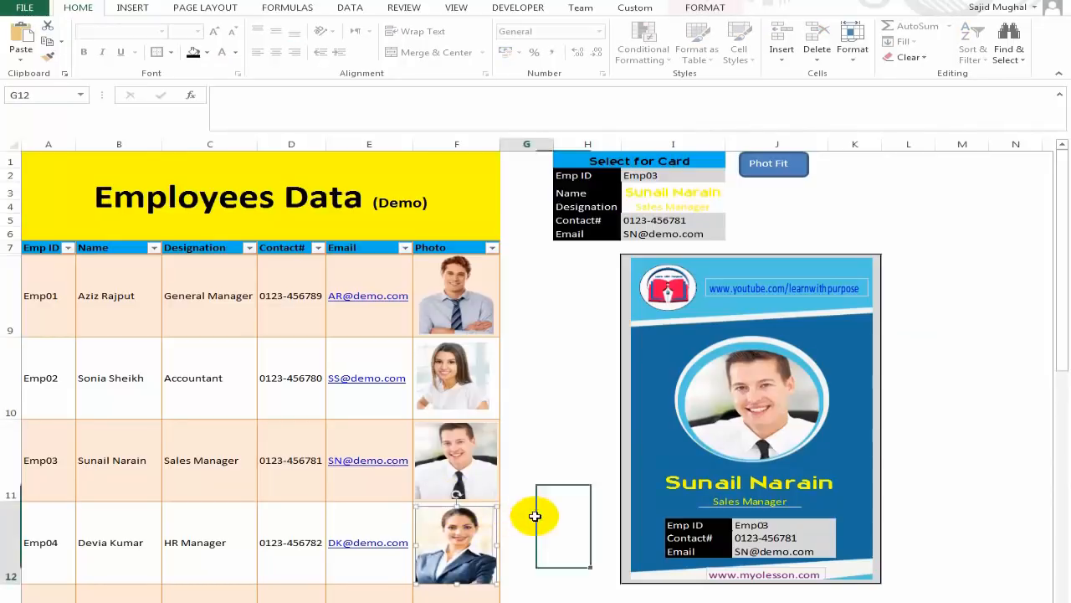
{"action": "left_click", "coordinate": [477, 540]}
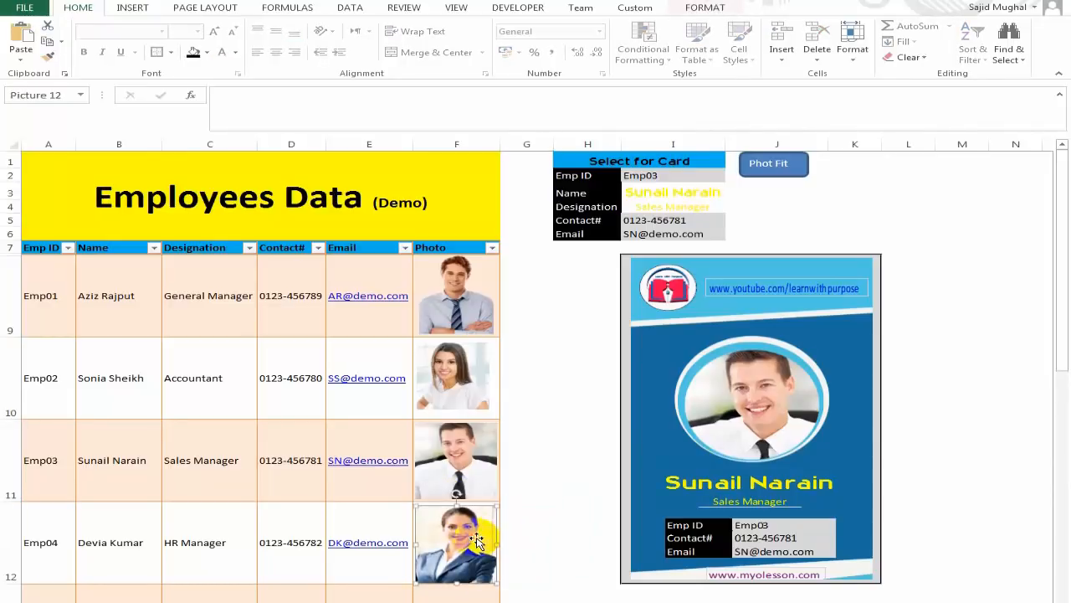
{"action": "left_click", "coordinate": [973, 366]}
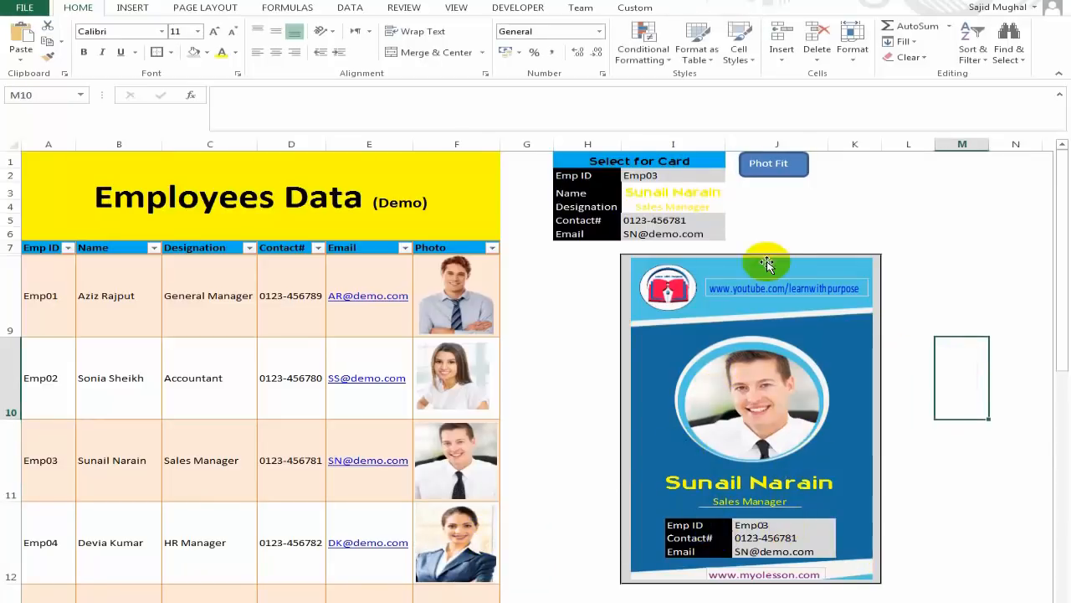
- Choose another employee from the Emp ID list for the card
{"action": "left_click", "coordinate": [720, 177]}
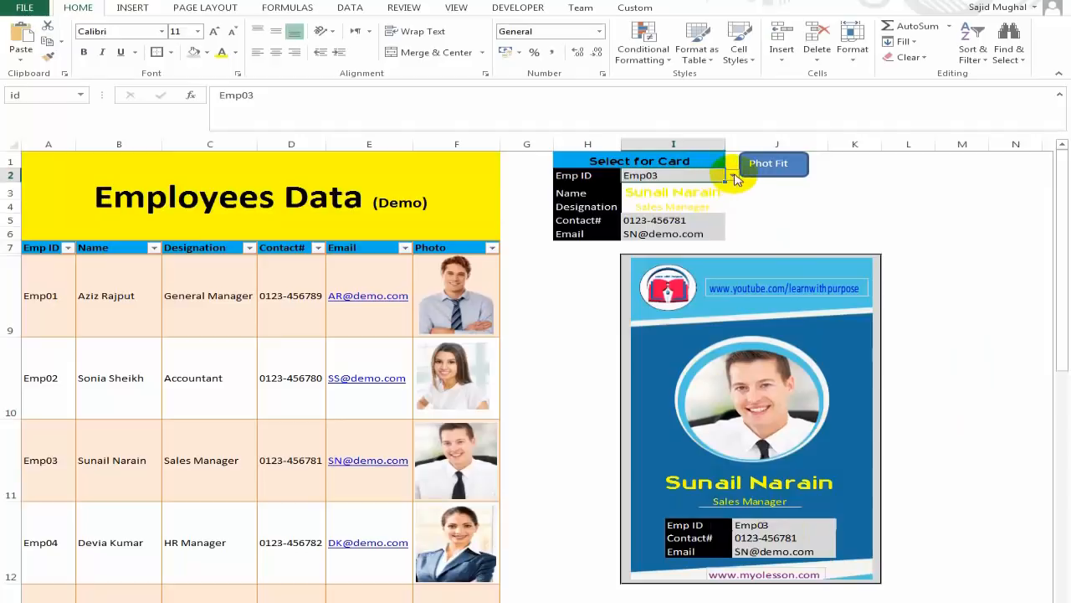
{"action": "left_click", "coordinate": [732, 176]}
{"action": "left_click", "coordinate": [682, 200]}
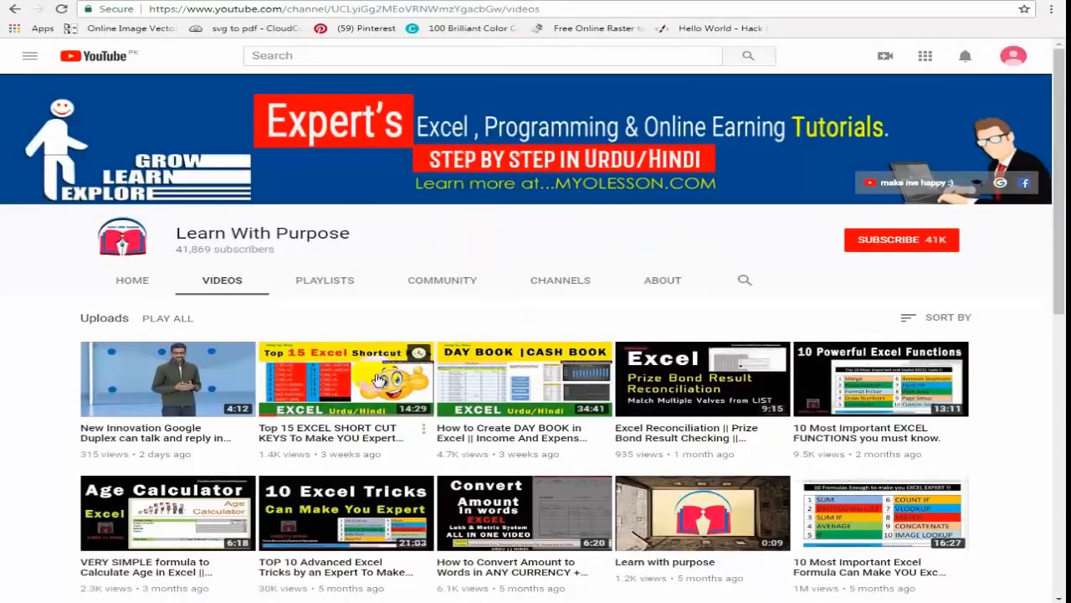
{"action": "left_click", "coordinate": [899, 245]}
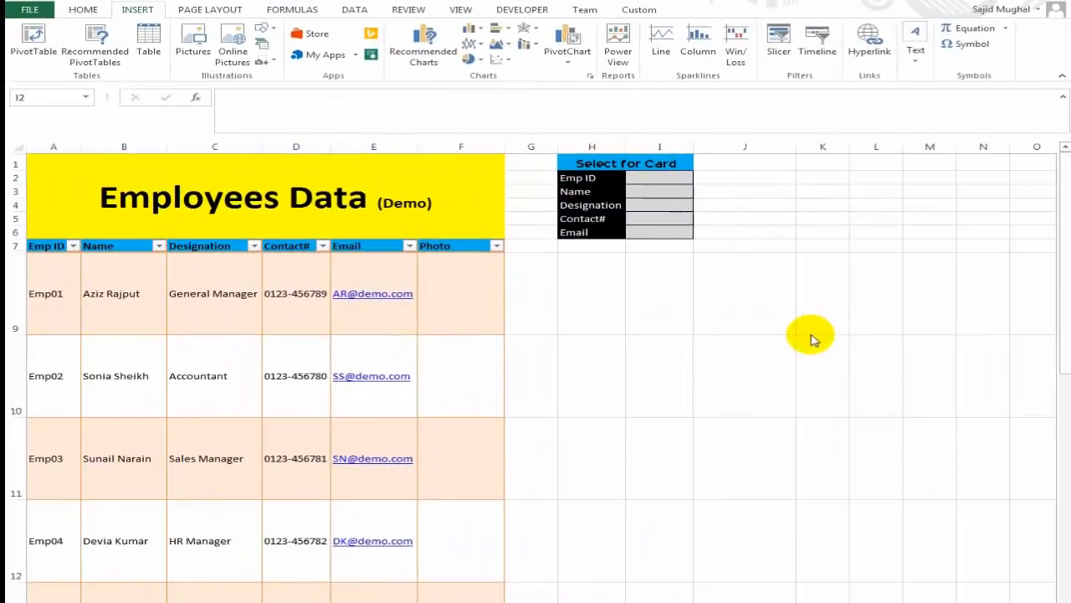
- Examine the employee table's headings and first record, and the empty Select for Card block in the unfinished worksheet
{"action": "left_click", "coordinate": [674, 281]}
{"action": "key", "text": "ctrl+Up"}
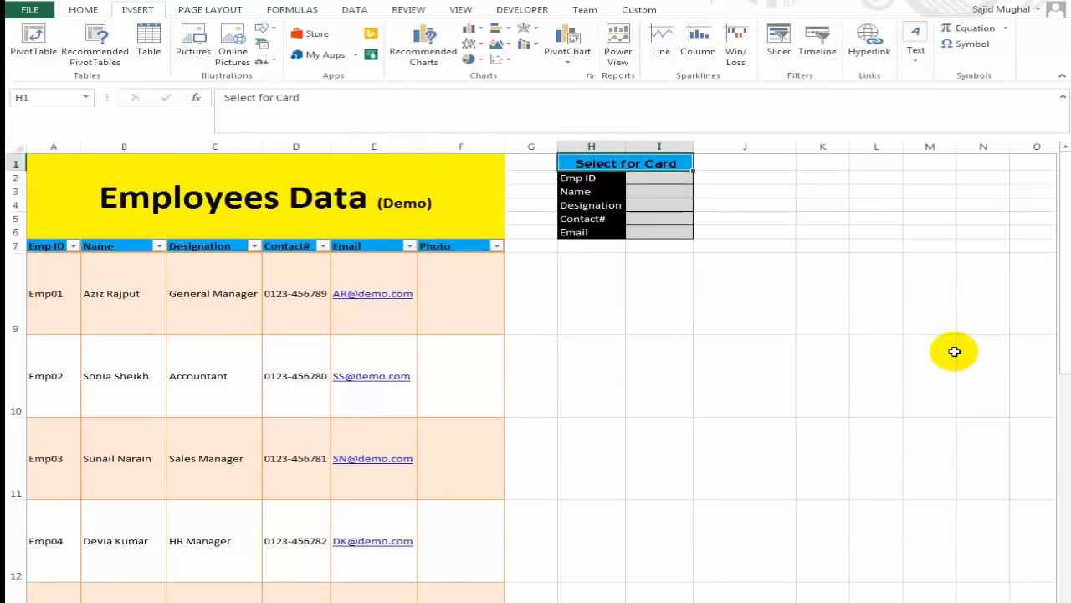
{"action": "key", "text": "ctrl+Left"}
{"action": "key", "text": "ctrl+Down"}
{"action": "key", "text": "ctrl+Right"}
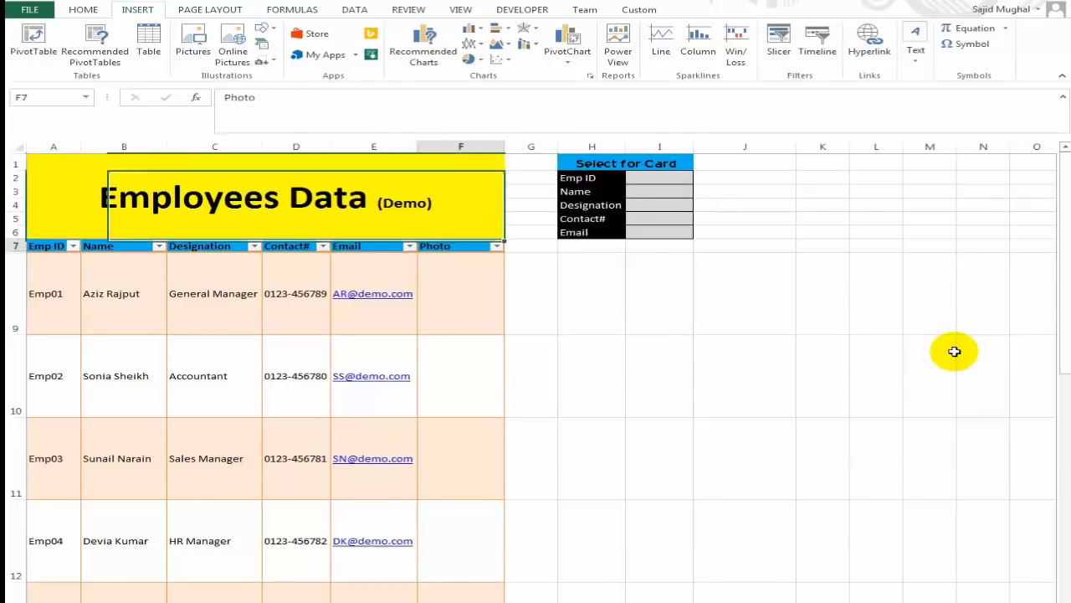
{"action": "key", "text": "Down"}
{"action": "key", "text": "Left"}
{"action": "key", "text": "Left"}
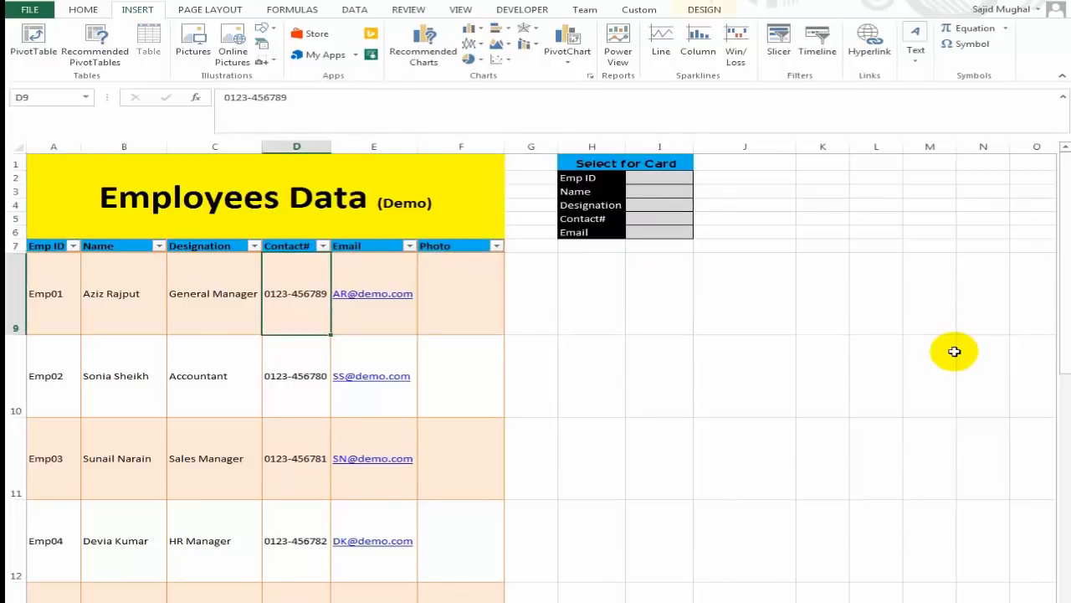
{"action": "key", "text": "Right"}
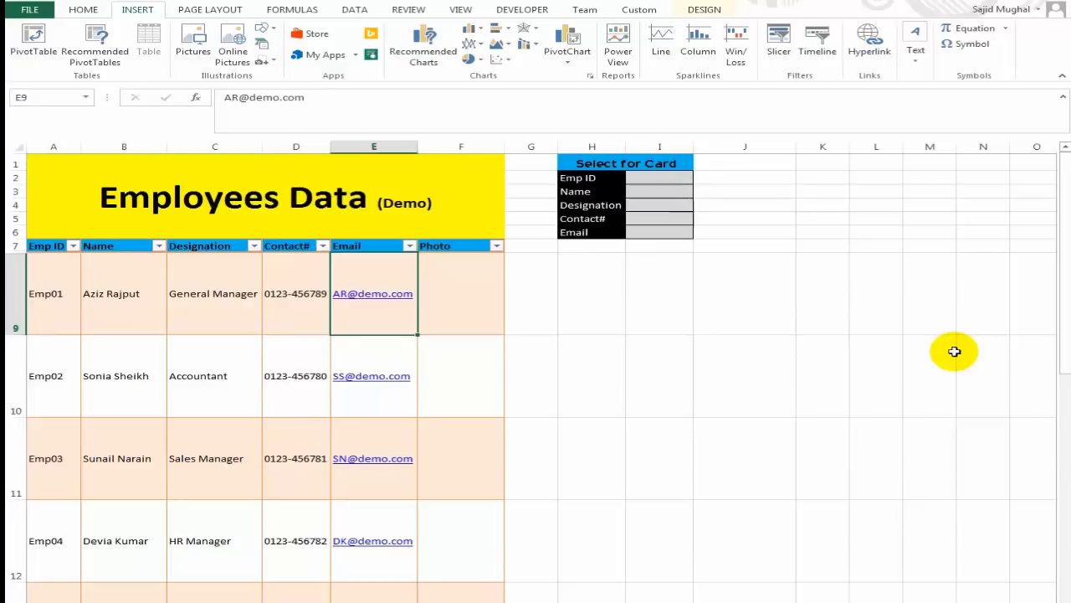
{"action": "key", "text": "Right"}
{"action": "key", "text": "Right"}
{"action": "key", "text": "Right"}
{"action": "key", "text": "Right"}
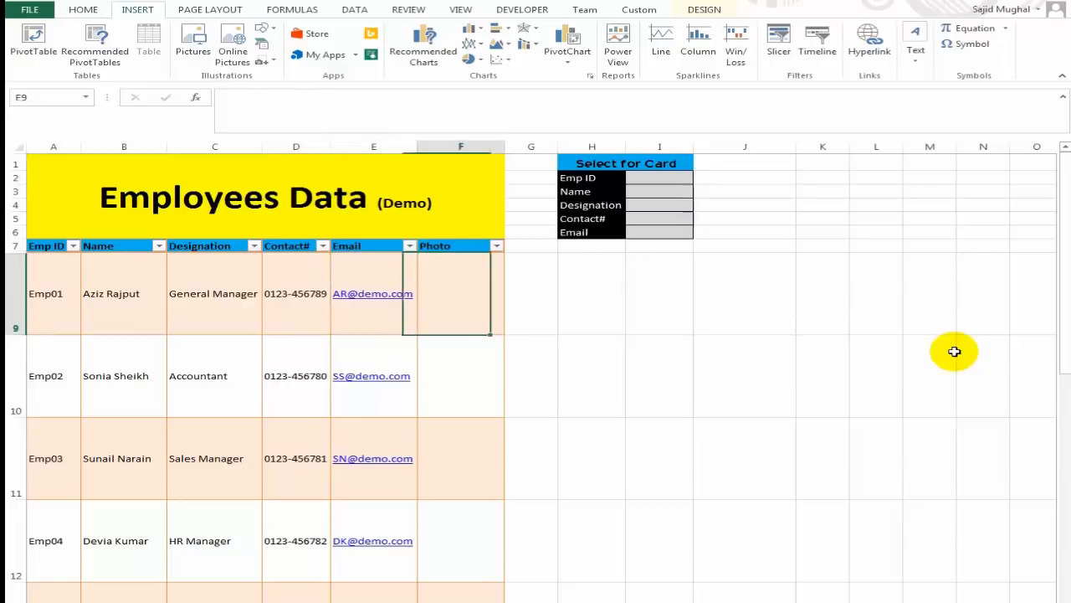
{"action": "key", "text": "Up"}
{"action": "key", "text": "Up"}
{"action": "key", "text": "Up"}
{"action": "key", "text": "Up"}
{"action": "key", "text": "Up"}
{"action": "key", "text": "Up"}
{"action": "key", "text": "Up"}
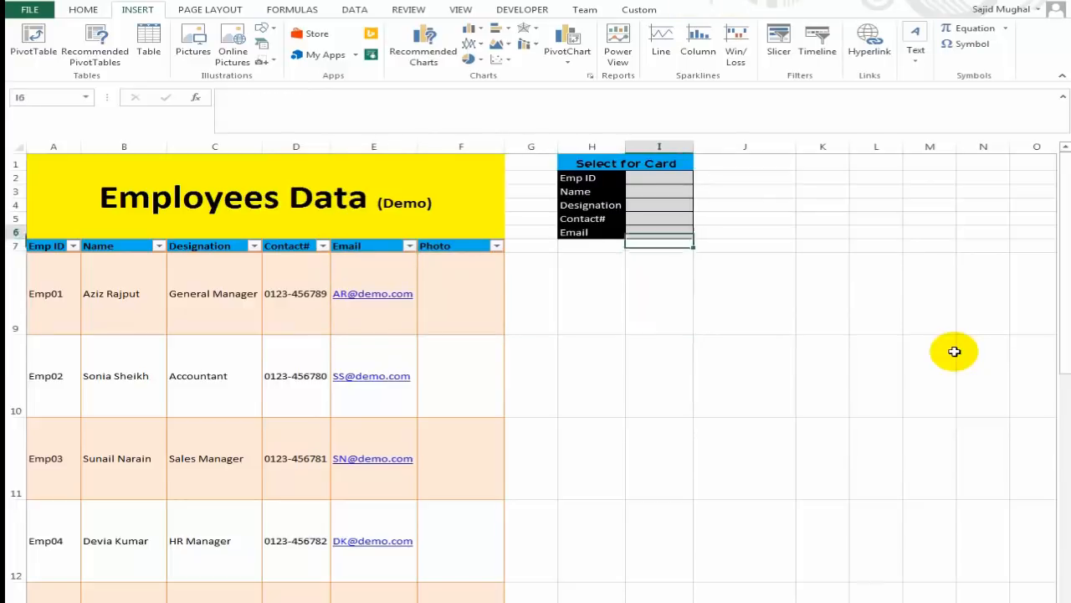
- Start a data validation rule for the Emp ID cell I2 that allows values from a List
{"action": "key", "text": "Down"}
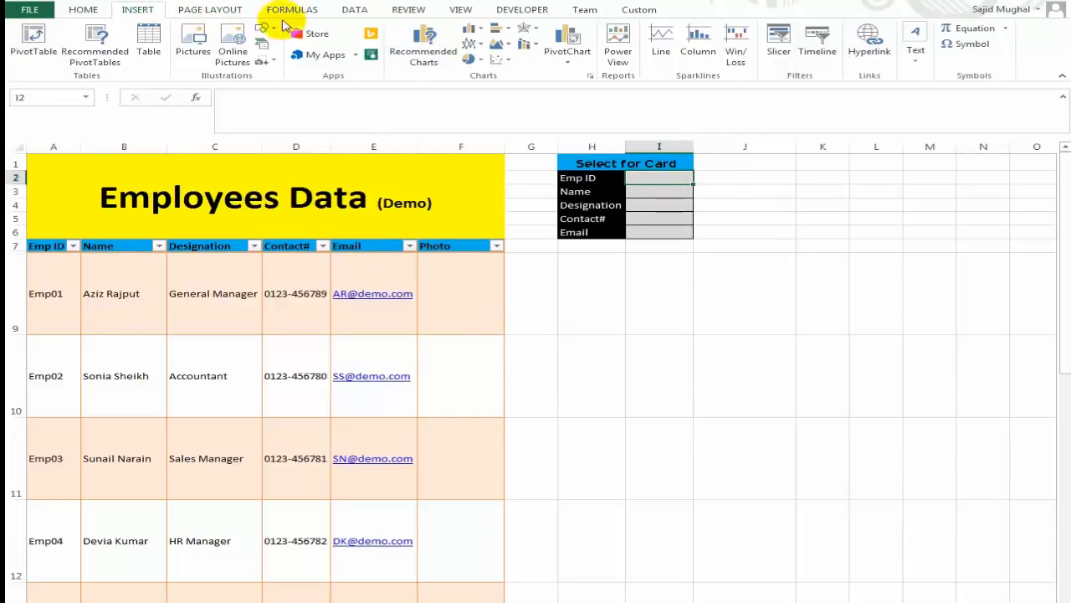
{"action": "left_click", "coordinate": [368, 12]}
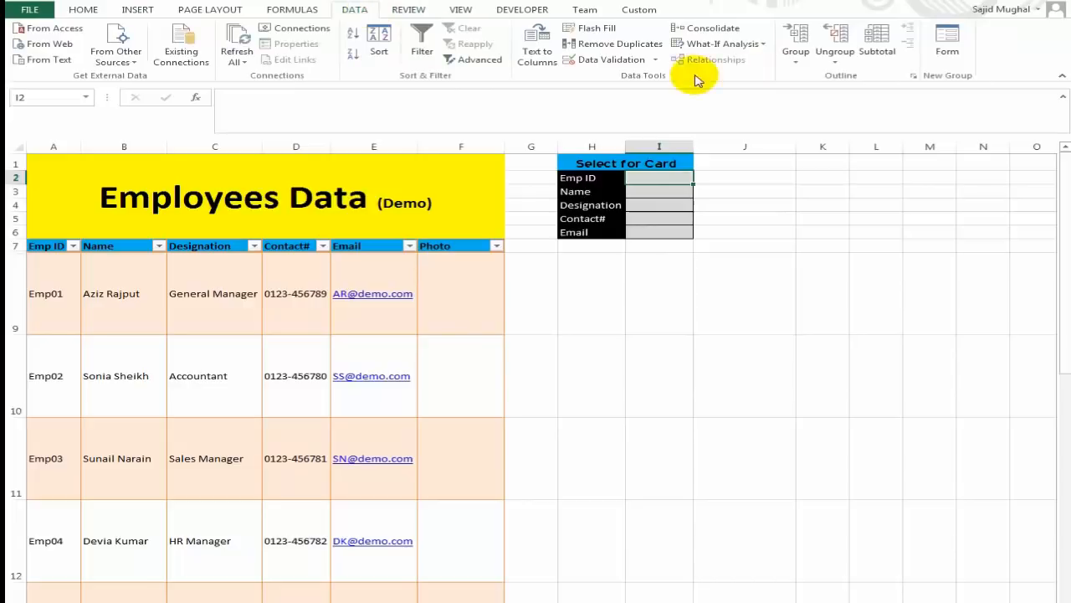
{"action": "left_click", "coordinate": [604, 62]}
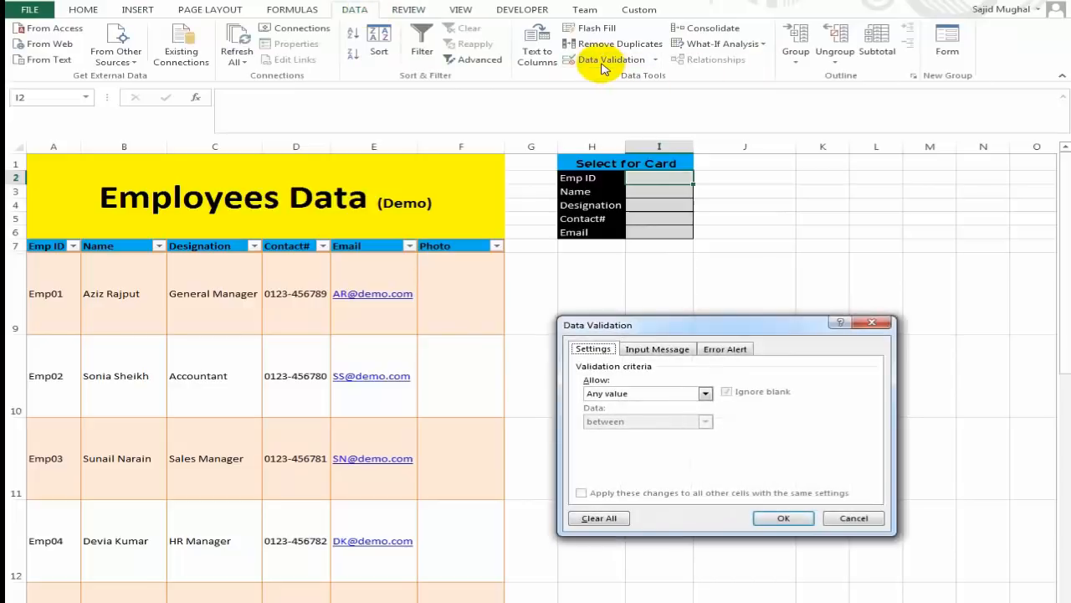
{"action": "left_click", "coordinate": [706, 393]}
{"action": "left_click", "coordinate": [679, 432]}
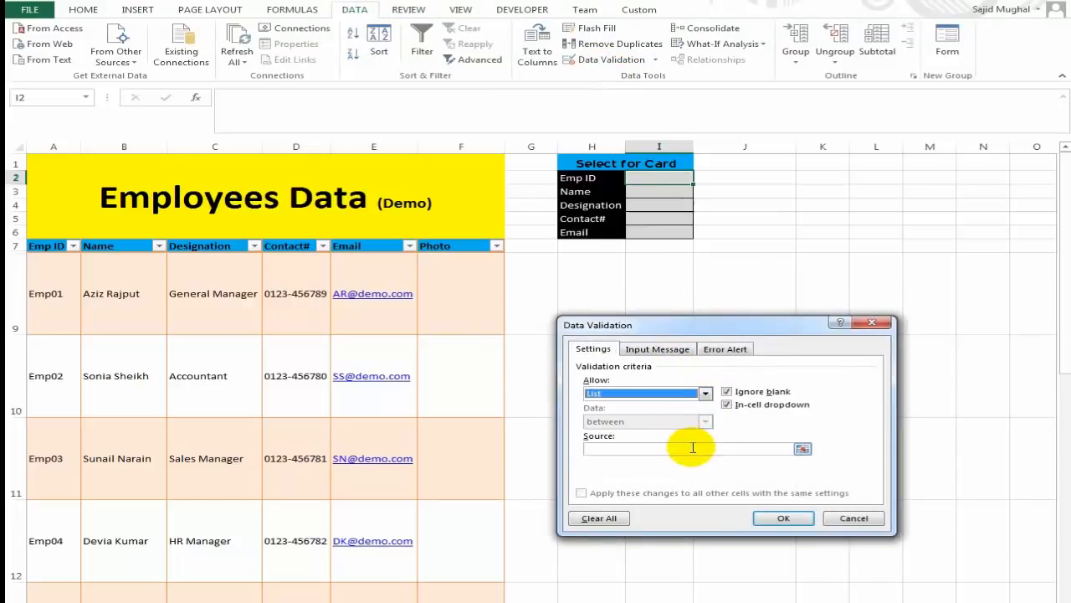
- Set the validation list source to the Emp ID cells, =A$9:A$20, and apply the rule to I2
{"action": "left_click", "coordinate": [692, 450]}
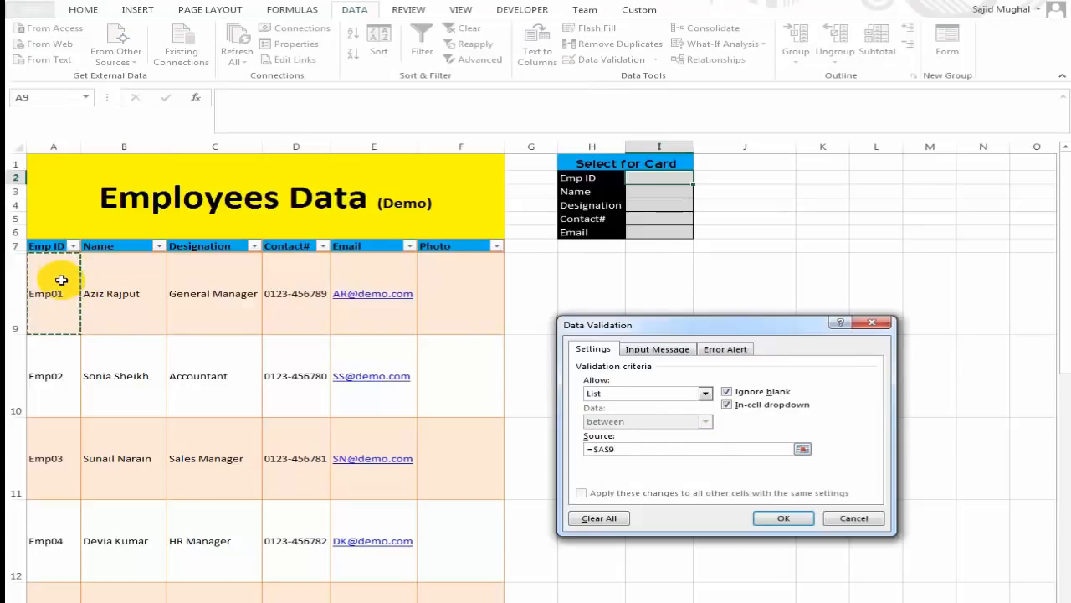
{"action": "key", "text": "shift+Down"}
{"action": "key", "text": "shift+Down"}
{"action": "key", "text": "shift+Down"}
{"action": "key", "text": "shift+Down"}
{"action": "key", "text": "shift+Down"}
{"action": "key", "text": "shift+Down"}
{"action": "key", "text": "shift+Down"}
{"action": "key", "text": "shift+Down"}
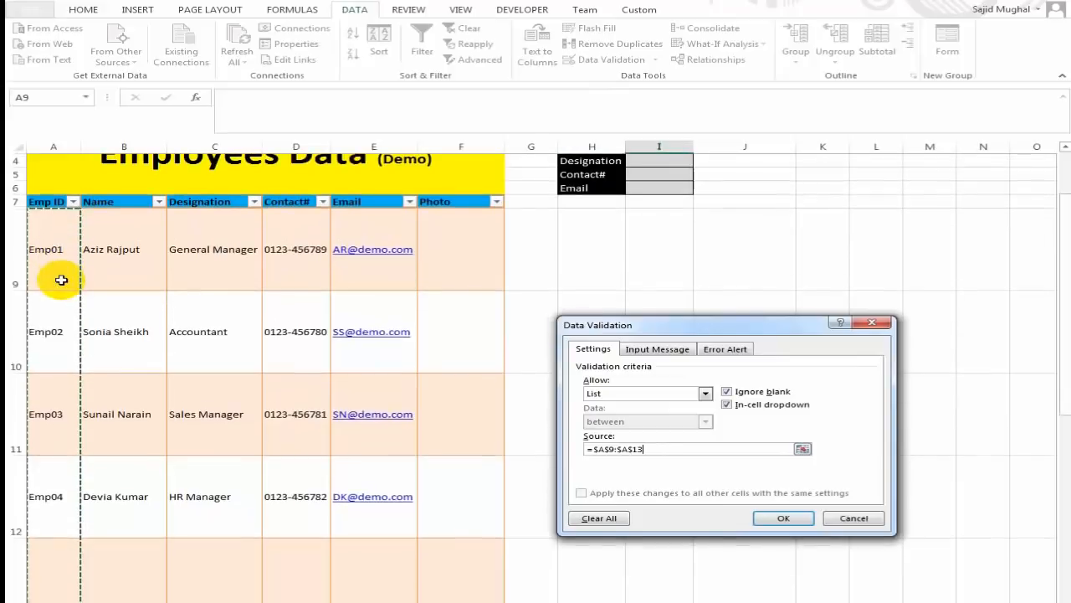
{"action": "key", "text": "shift+Down"}
{"action": "key", "text": "shift+Down"}
{"action": "key", "text": "shift+Down"}
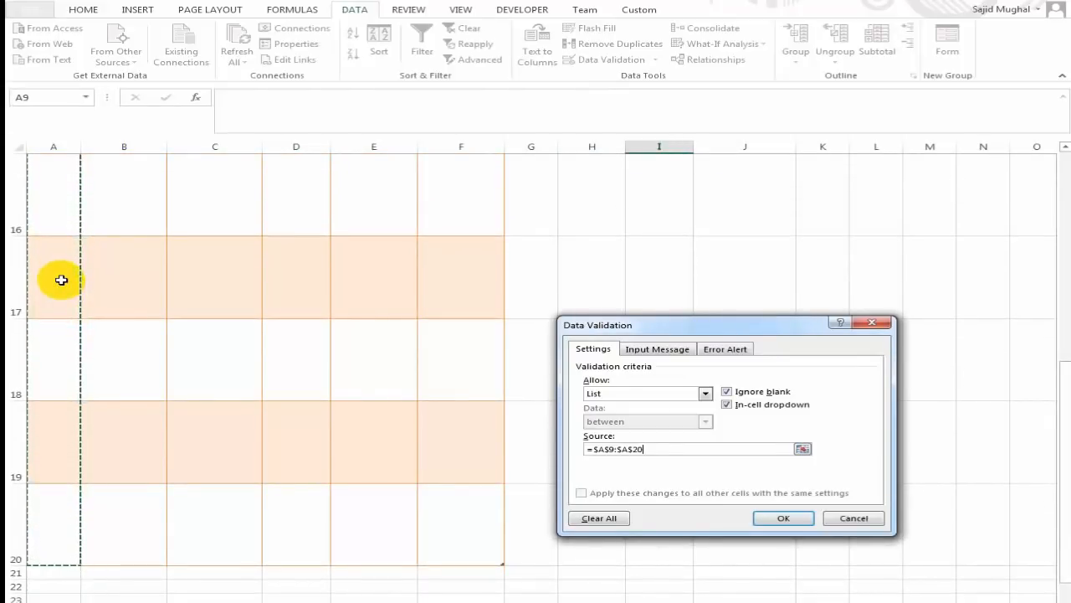
{"action": "key", "text": "F4"}
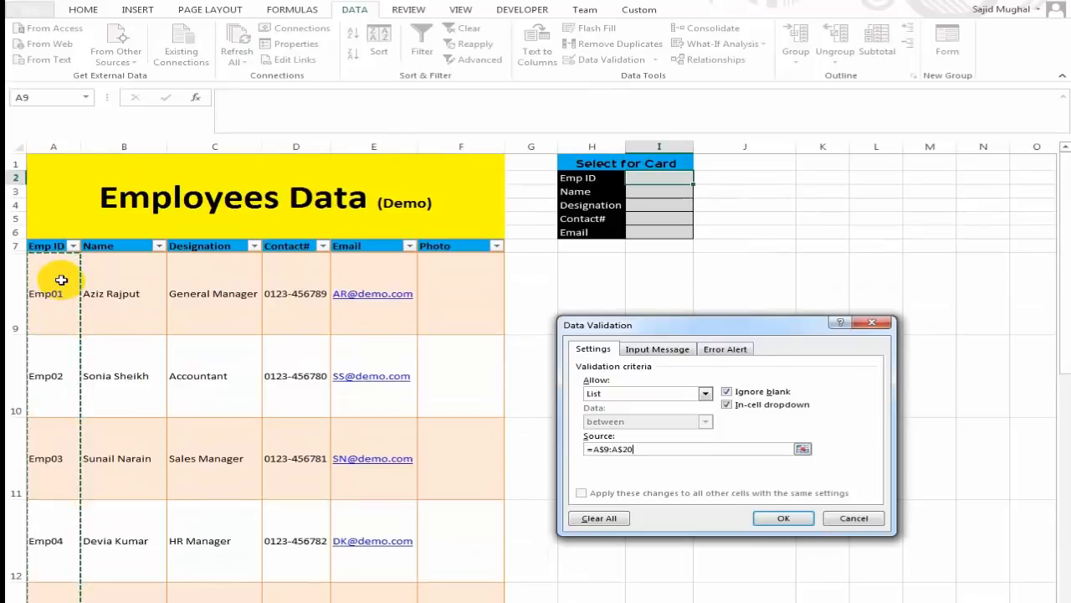
{"action": "left_click", "coordinate": [781, 519]}
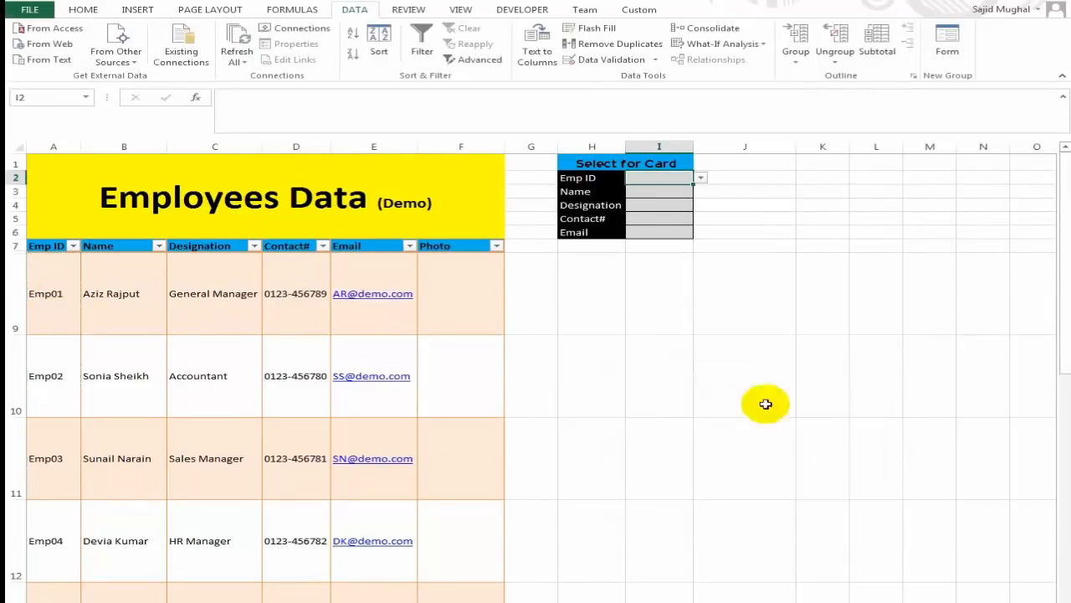
- Choose Emp01 from the new Emp ID list in cell I2
{"action": "left_click", "coordinate": [809, 219]}
{"action": "left_click", "coordinate": [669, 178]}
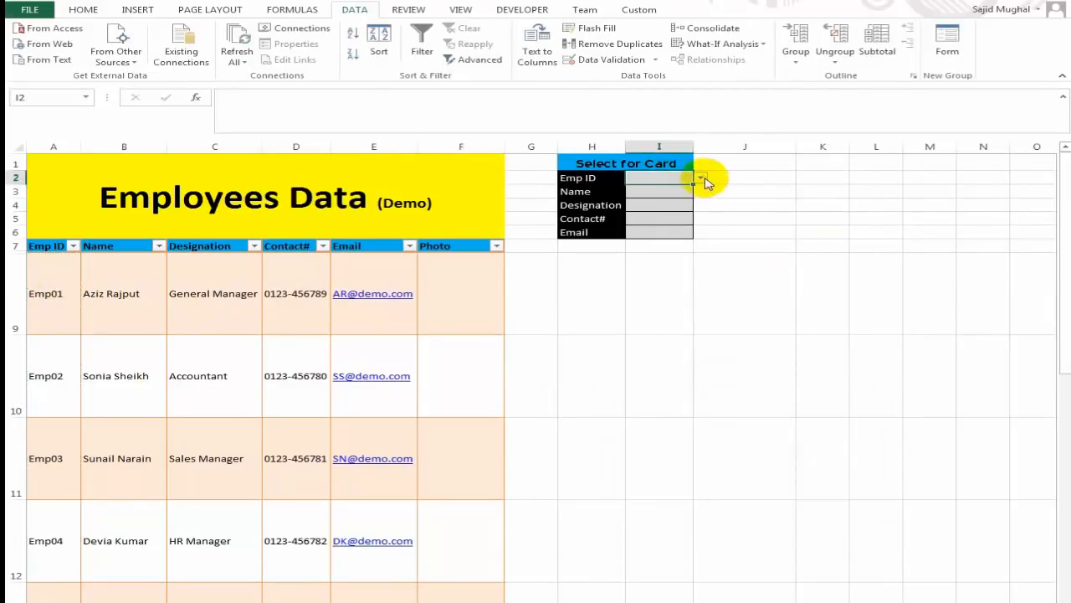
{"action": "left_click", "coordinate": [704, 182]}
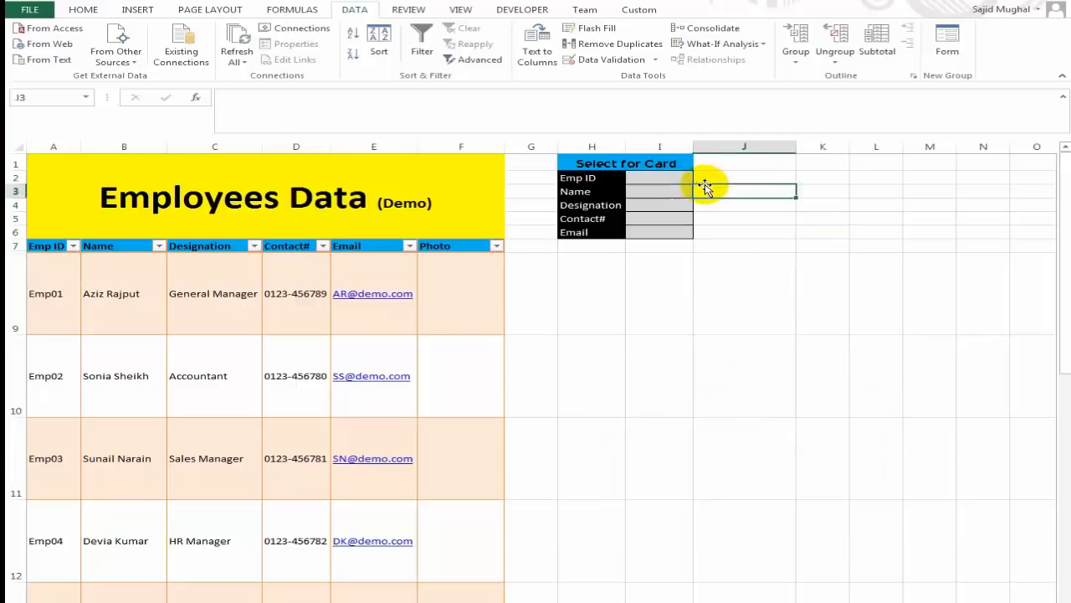
{"action": "left_click", "coordinate": [677, 177]}
{"action": "left_click", "coordinate": [701, 179]}
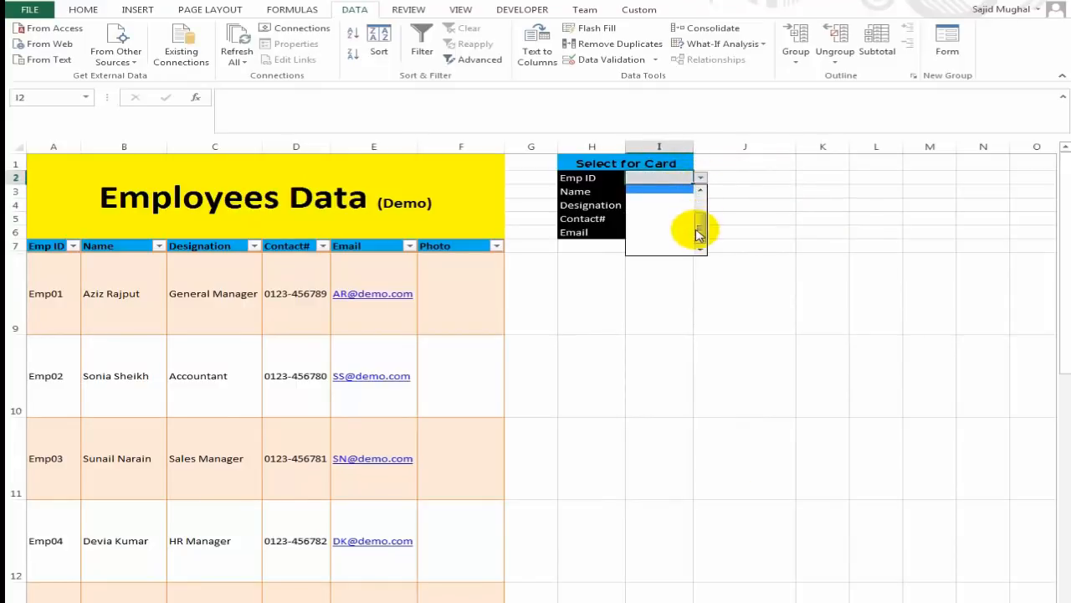
{"action": "left_click_drag", "start_coordinate": [700, 231], "coordinate": [710, 183]}
{"action": "left_click", "coordinate": [672, 190]}
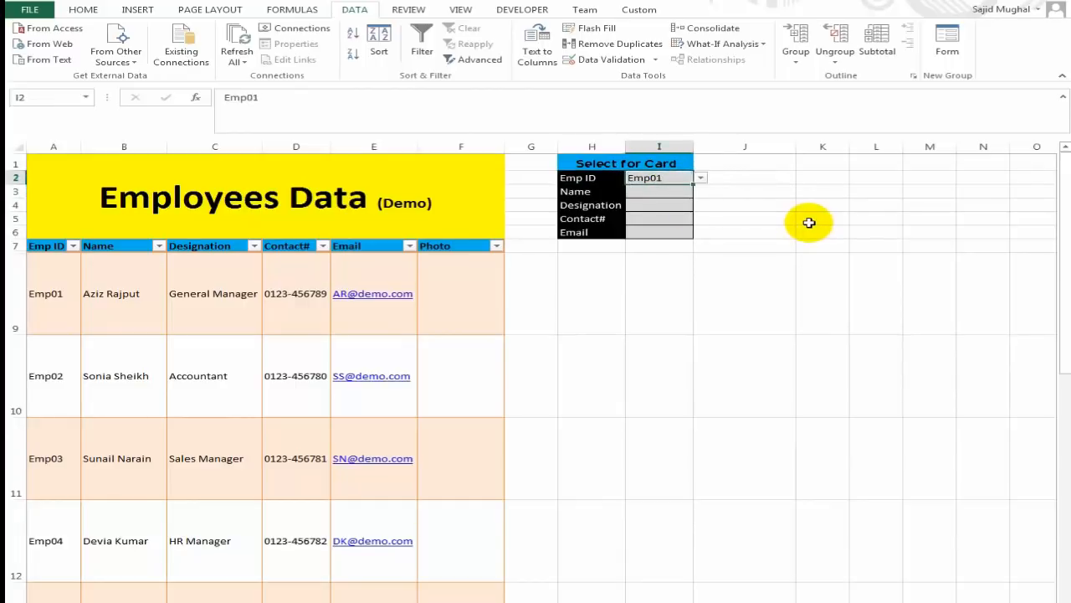
- Start a VLOOKUP formula in the Name cell I3 with the Emp ID in I2 as the lookup value
{"action": "key", "text": "Down"}
{"action": "key", "text": "Down"}
{"action": "key", "text": "Down"}
{"action": "key", "text": "Down"}
{"action": "key", "text": "Down"}
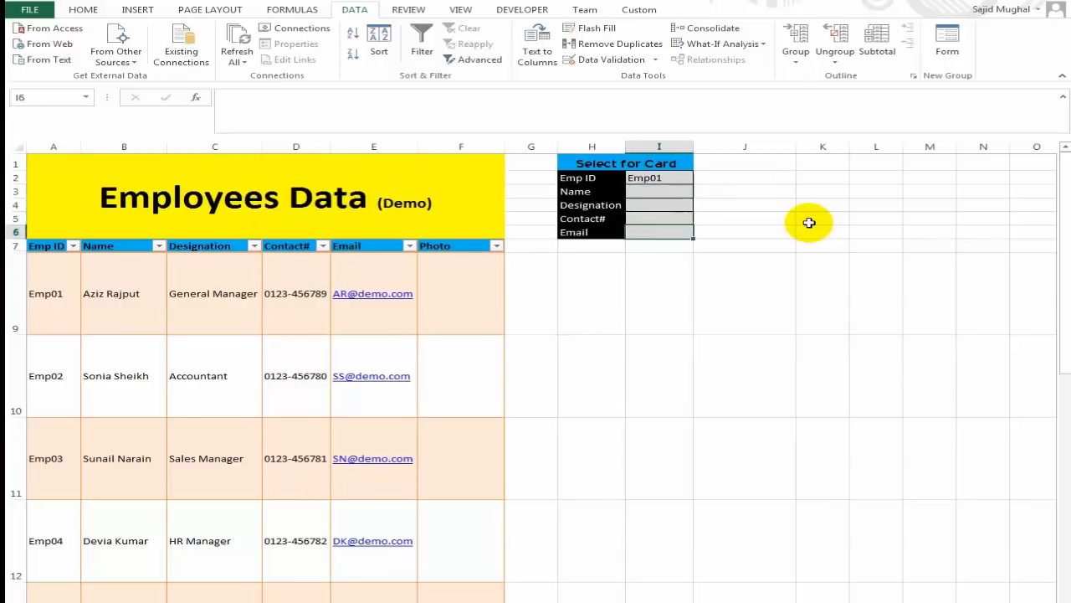
{"action": "key", "text": "Up"}
{"action": "key", "text": "Up"}
{"action": "key", "text": "Up"}
{"action": "key", "text": "Up"}
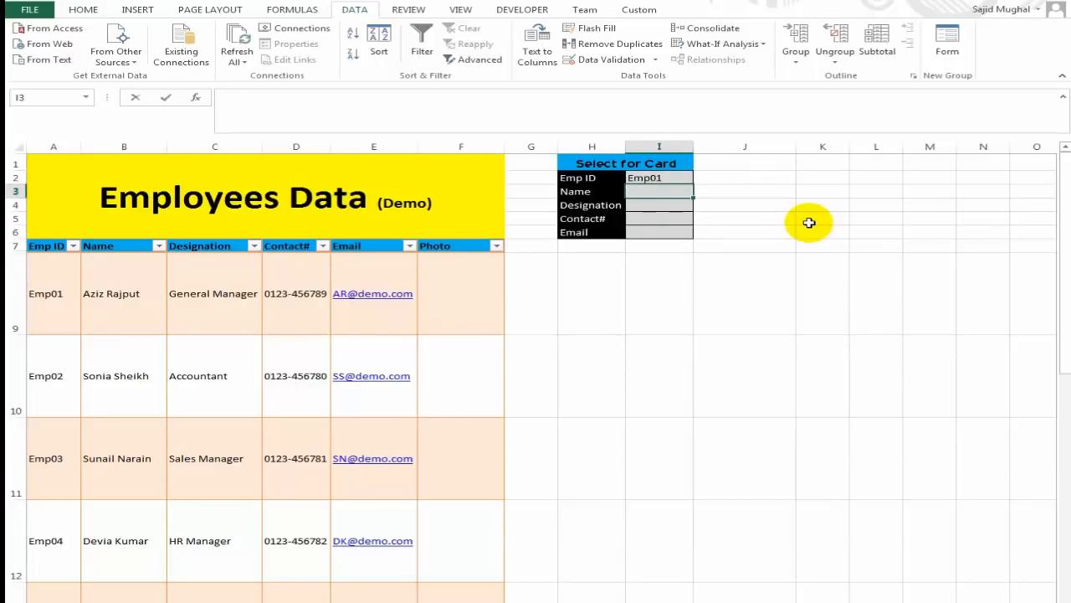
{"action": "type", "text": "=vlo"}
{"action": "key", "text": "Tab"}
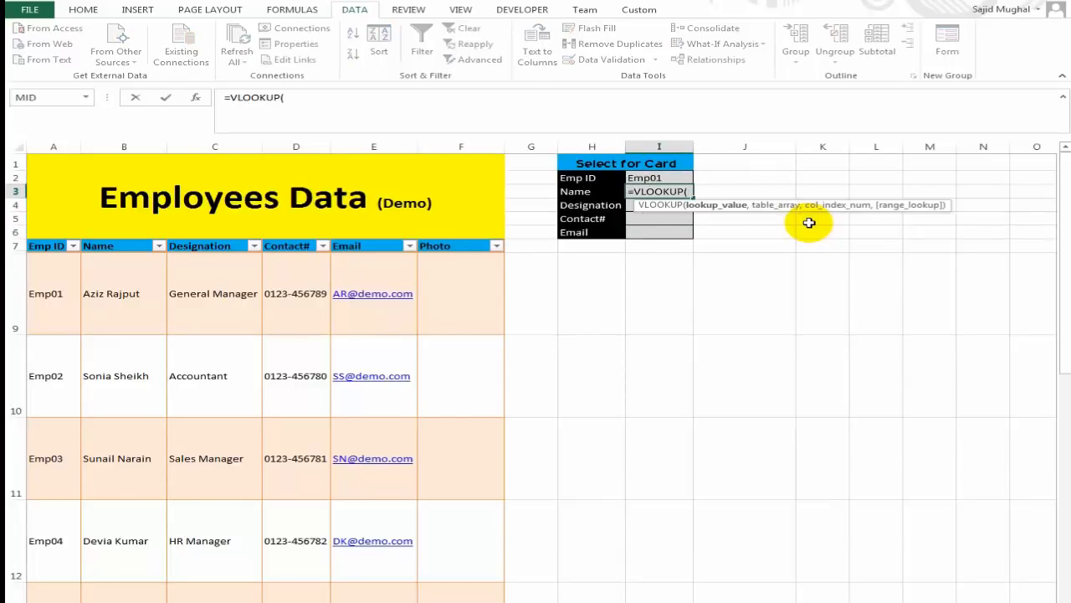
{"action": "key", "text": "Up"}
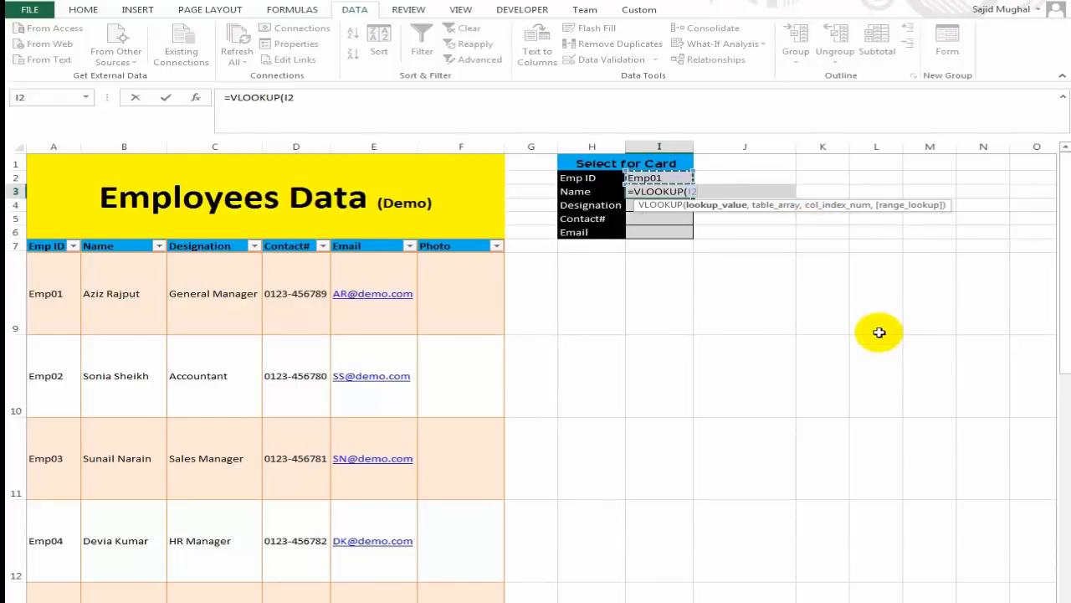
{"action": "type", "text": ","}
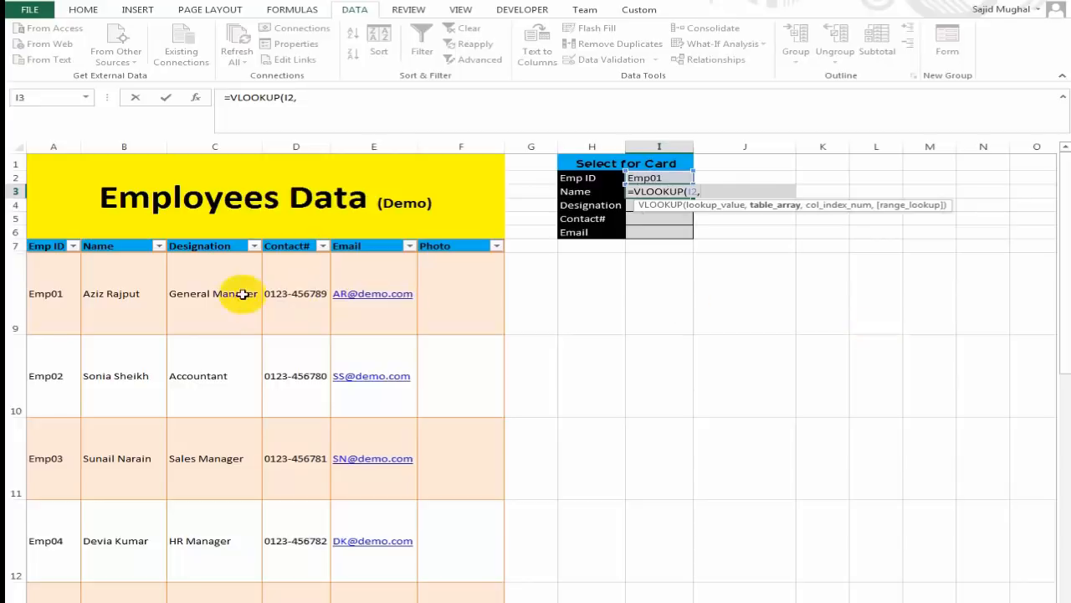
- Set the VLOOKUP table array to the whole employee table as the absolute range $A$9:$F$20
{"action": "left_click", "coordinate": [110, 290]}
{"action": "key", "text": "Left"}
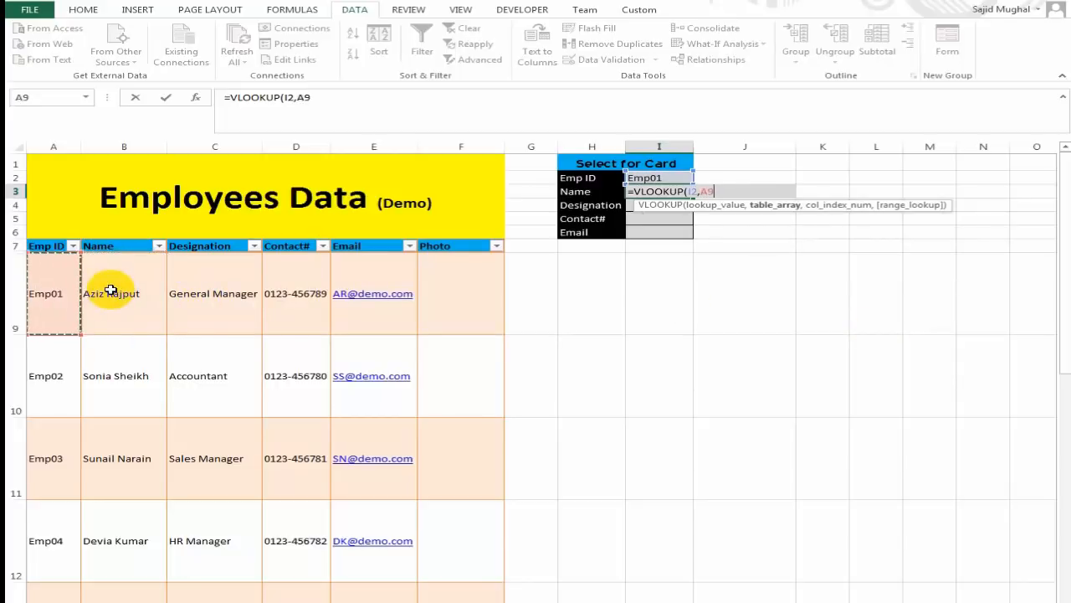
{"action": "key", "text": "shift+Right"}
{"action": "key", "text": "shift+Right"}
{"action": "key", "text": "shift+Right"}
{"action": "key", "text": "shift+Right"}
{"action": "key", "text": "shift+Right"}
{"action": "key", "text": "shift+Down"}
{"action": "key", "text": "shift+Down"}
{"action": "key", "text": "shift+Down"}
{"action": "key", "text": "shift+Down"}
{"action": "key", "text": "shift+Down"}
{"action": "key", "text": "shift+Down"}
{"action": "key", "text": "shift+Down"}
{"action": "key", "text": "shift+Down"}
{"action": "key", "text": "shift+Down"}
{"action": "key", "text": "shift+Down"}
{"action": "key", "text": "shift+Down"}
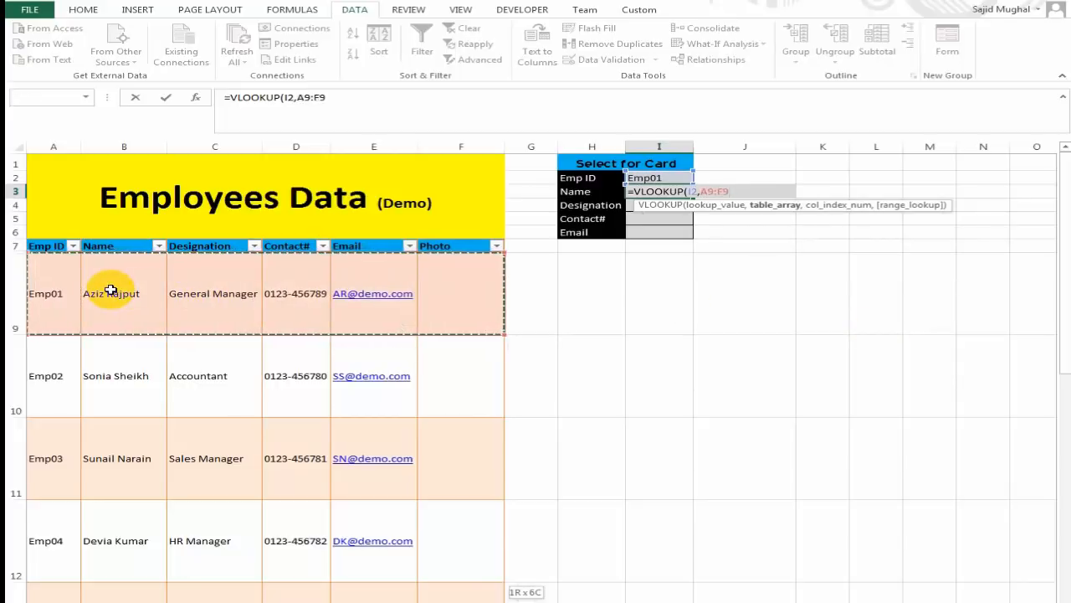
{"action": "key", "text": "shift+Up"}
{"action": "key", "text": "shift+Up"}
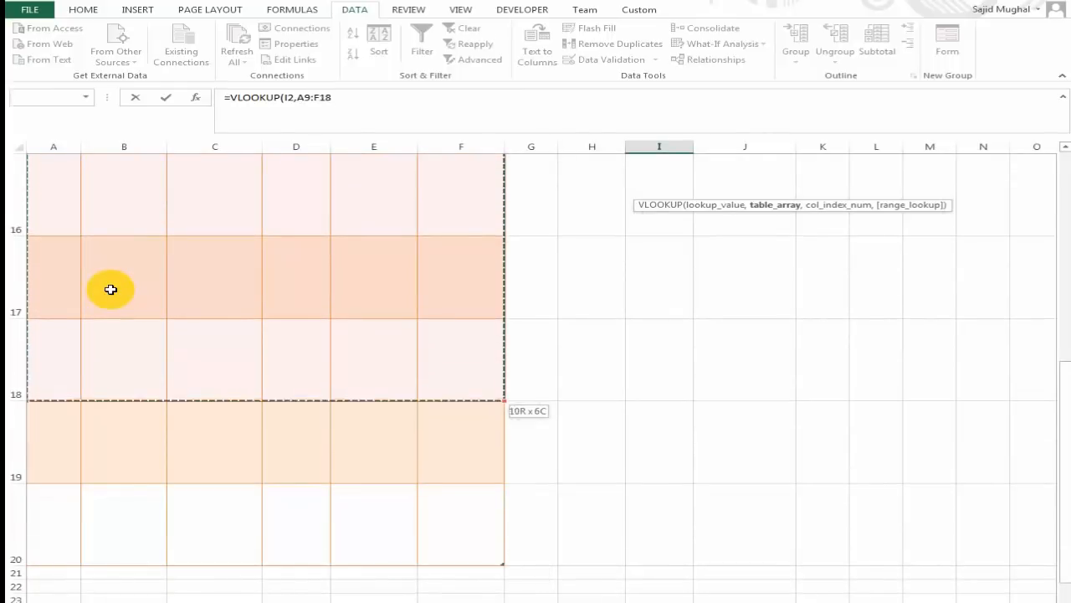
{"action": "key", "text": "shift+Down"}
{"action": "key", "text": "shift+Down"}
{"action": "key", "text": "shift+Up"}
{"action": "key", "text": "shift+Down"}
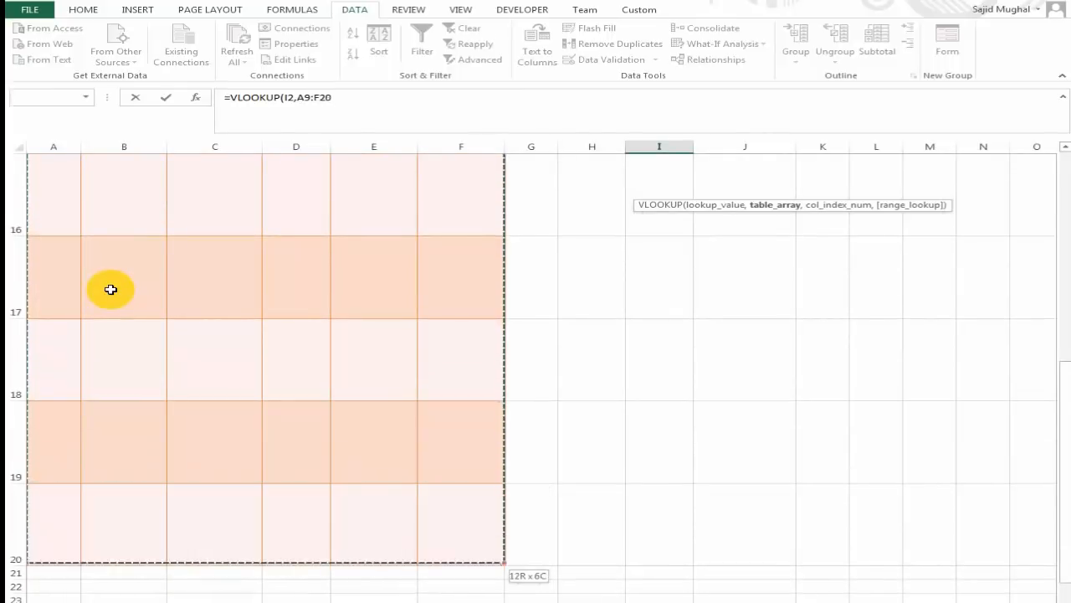
{"action": "key", "text": "F4"}
{"action": "scroll", "coordinate": [110, 288], "scroll_direction": "up", "scroll_amount": 5}
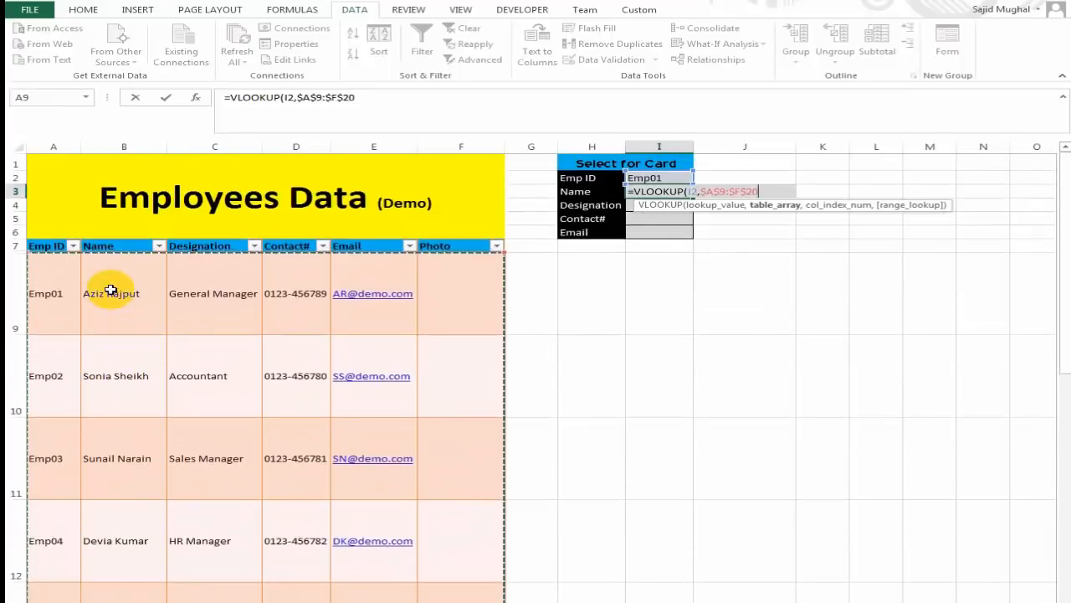
- Complete the Name formula with column index 2 and 0 for an exact match
{"action": "type", "text": ","}
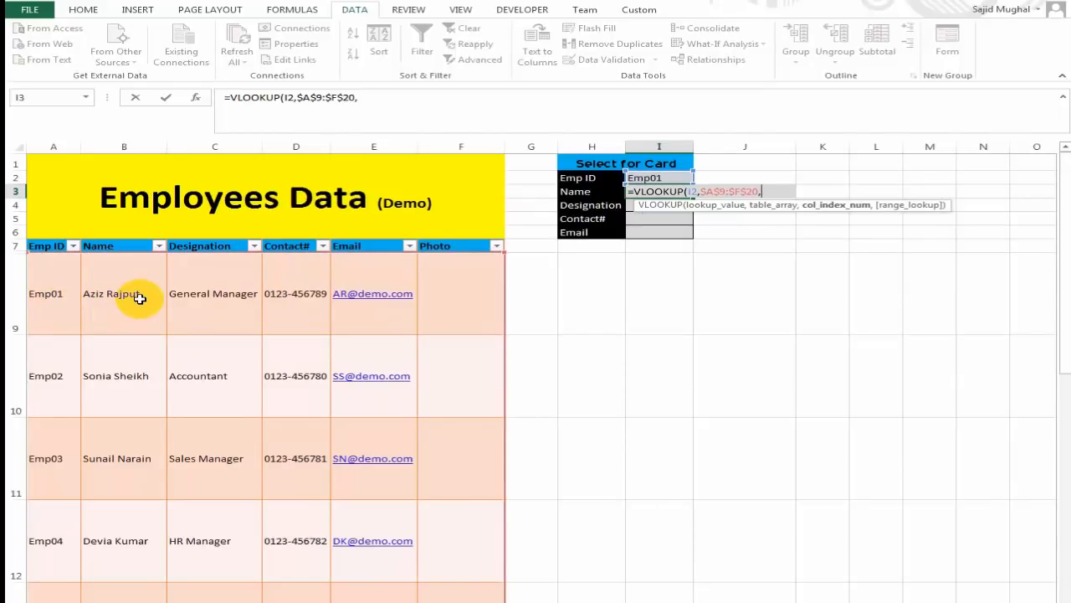
{"action": "type", "text": "2,0"}
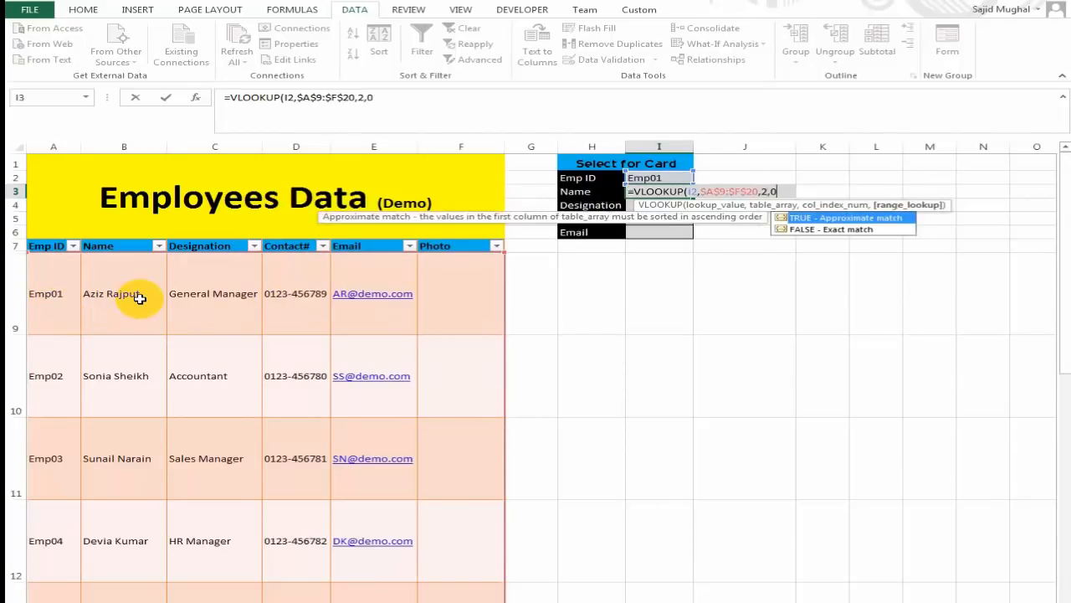
{"action": "type", "text": ")"}
{"action": "key", "text": "ctrl+Return"}
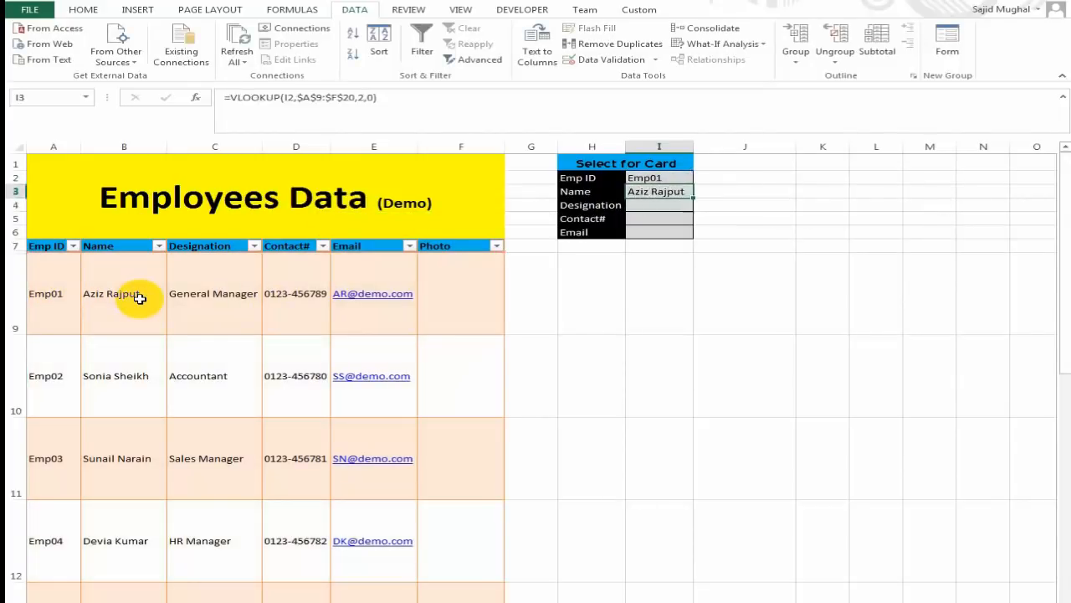
- Copy the text of the Name formula unchanged into the Designation, Contact# and Email cells I4 to I6
{"action": "key", "text": "F2"}
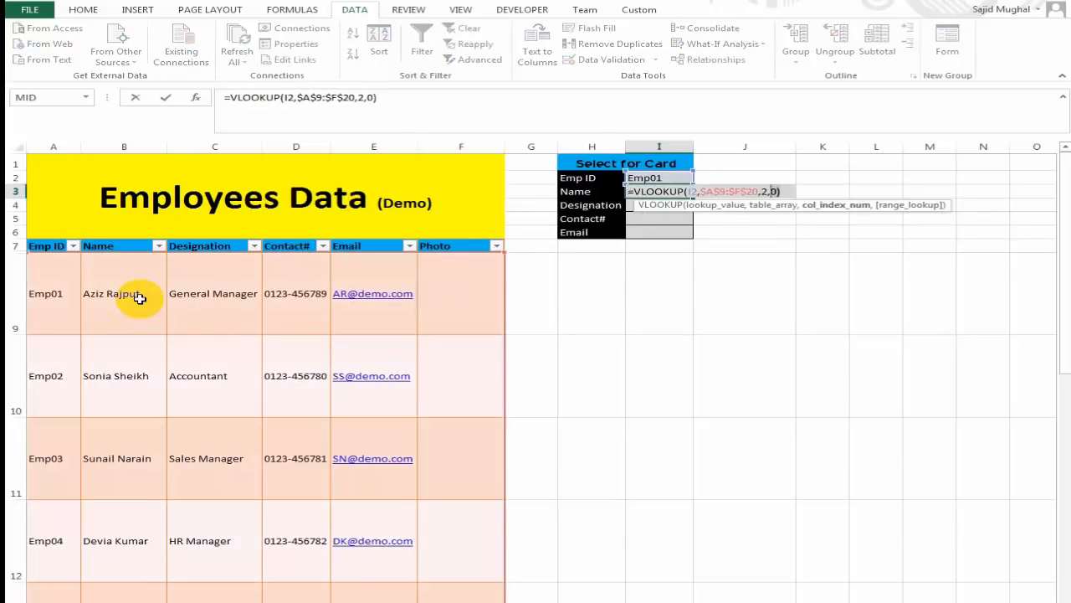
{"action": "key", "text": "shift+Left"}
{"action": "key", "text": "shift+Left"}
{"action": "key", "text": "shift+Left"}
{"action": "key", "text": "shift+Left"}
{"action": "key", "text": "shift+Left"}
{"action": "key", "text": "shift+Left"}
{"action": "key", "text": "shift+Left"}
{"action": "key", "text": "shift+Left"}
{"action": "key", "text": "shift+Left"}
{"action": "key", "text": "shift+Left"}
{"action": "key", "text": "shift+Left"}
{"action": "key", "text": "shift+Left"}
{"action": "key", "text": "shift+Left"}
{"action": "key", "text": "shift+Left"}
{"action": "key", "text": "shift+Left"}
{"action": "key", "text": "shift+Left"}
{"action": "key", "text": "shift+Left"}
{"action": "key", "text": "shift+Left"}
{"action": "key", "text": "shift+Left"}
{"action": "key", "text": "shift+Left"}
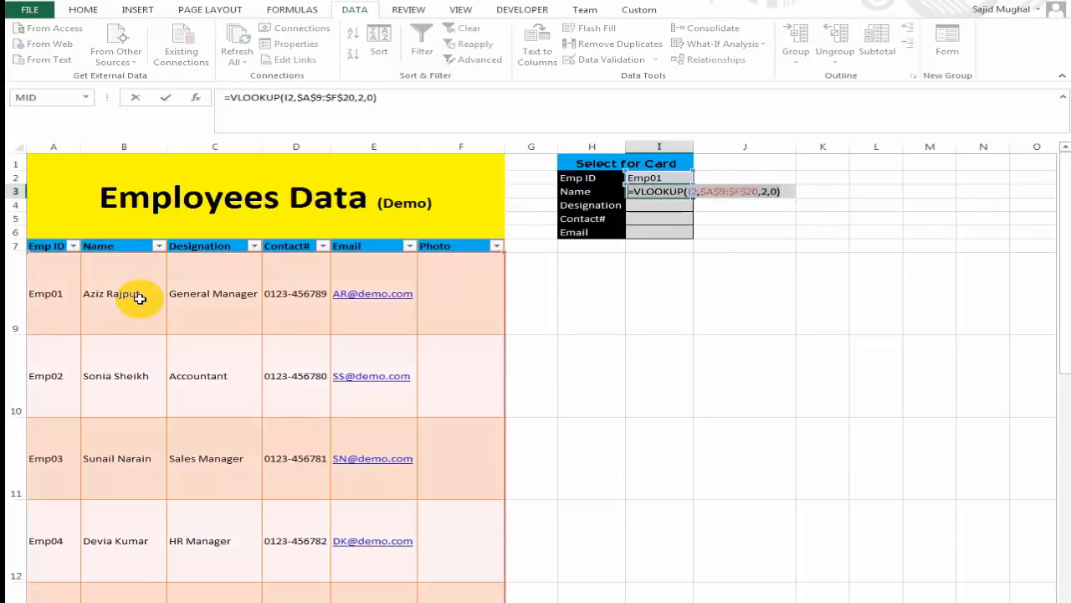
{"action": "key", "text": "Return"}
{"action": "key", "text": "ctrl+v"}
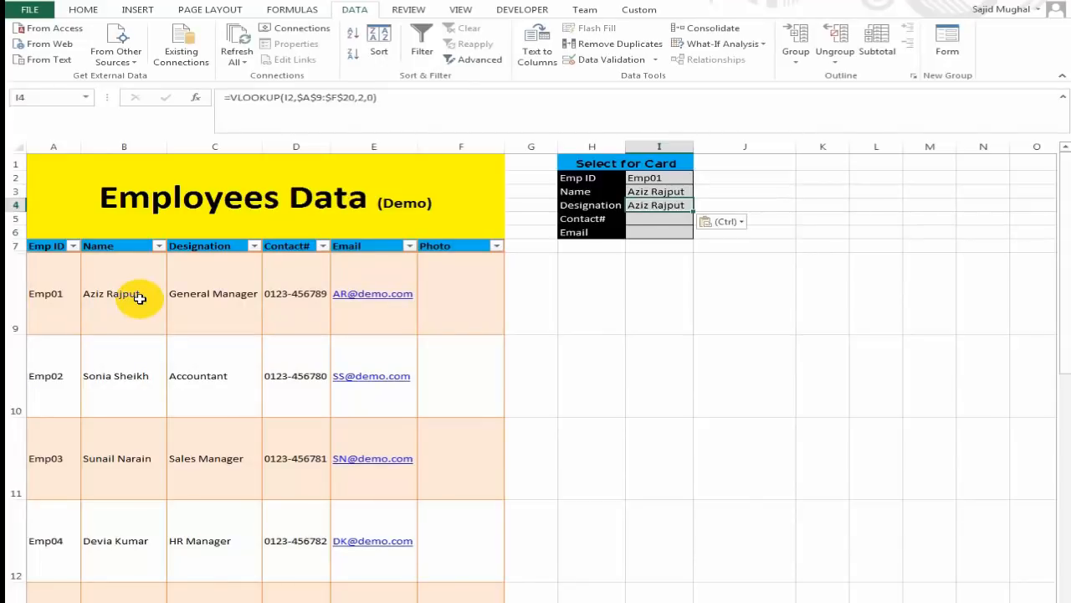
{"action": "key", "text": "Return"}
{"action": "key", "text": "ctrl+v"}
{"action": "key", "text": "Return"}
{"action": "key", "text": "ctrl+v"}
{"action": "key", "text": "Up"}
{"action": "key", "text": "Up"}
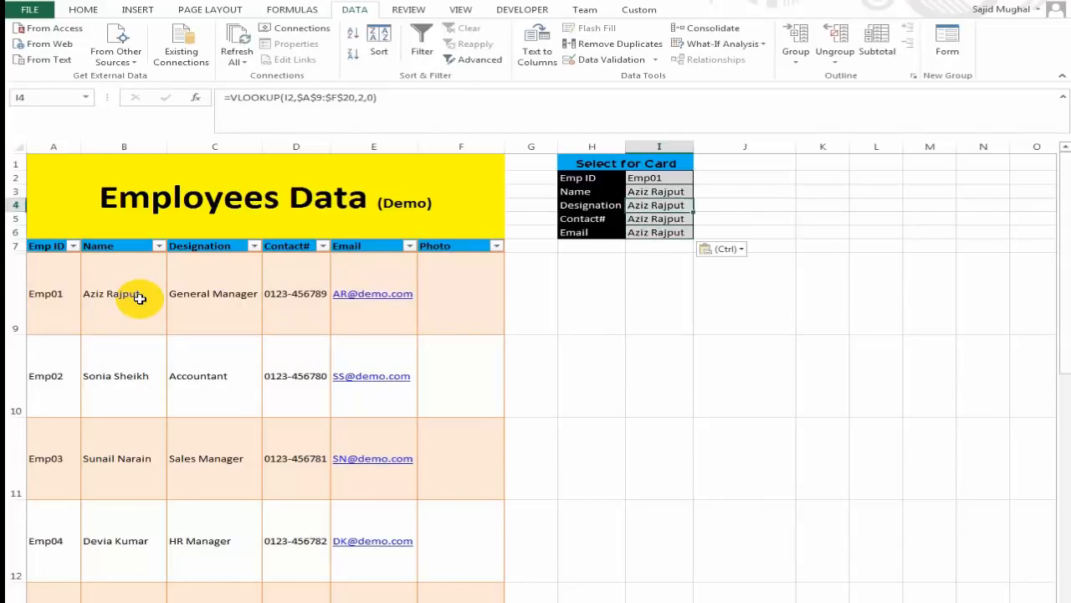
- Change the VLOOKUP column index to 3 in the Designation cell and 4 in the Contact# cell
{"action": "key", "text": "F2"}
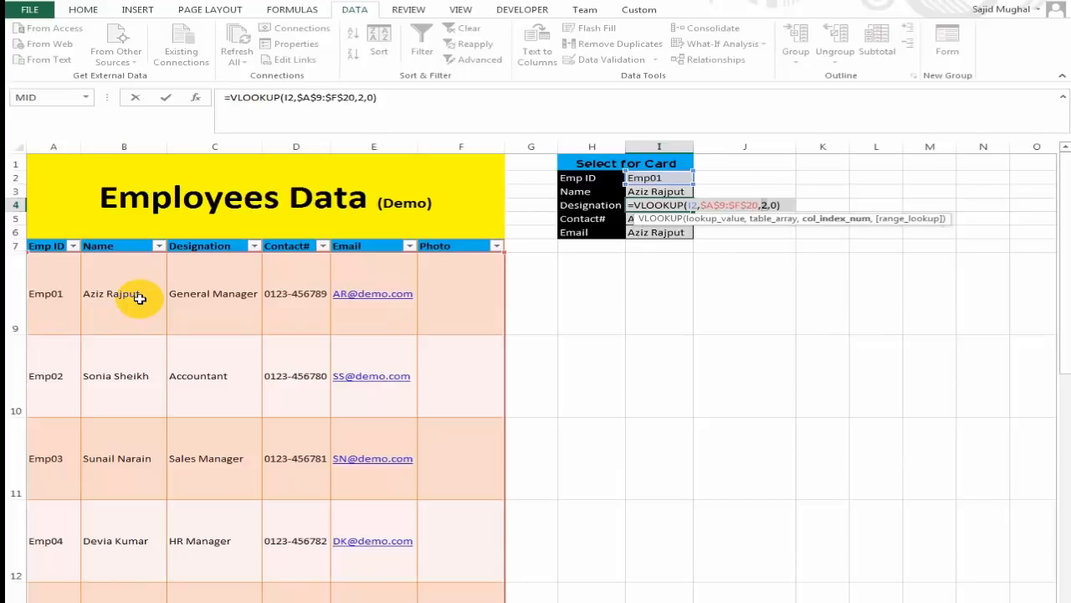
{"action": "type", "text": "3"}
{"action": "key", "text": "Return"}
{"action": "key", "text": "Down"}
{"action": "key", "text": "F2"}
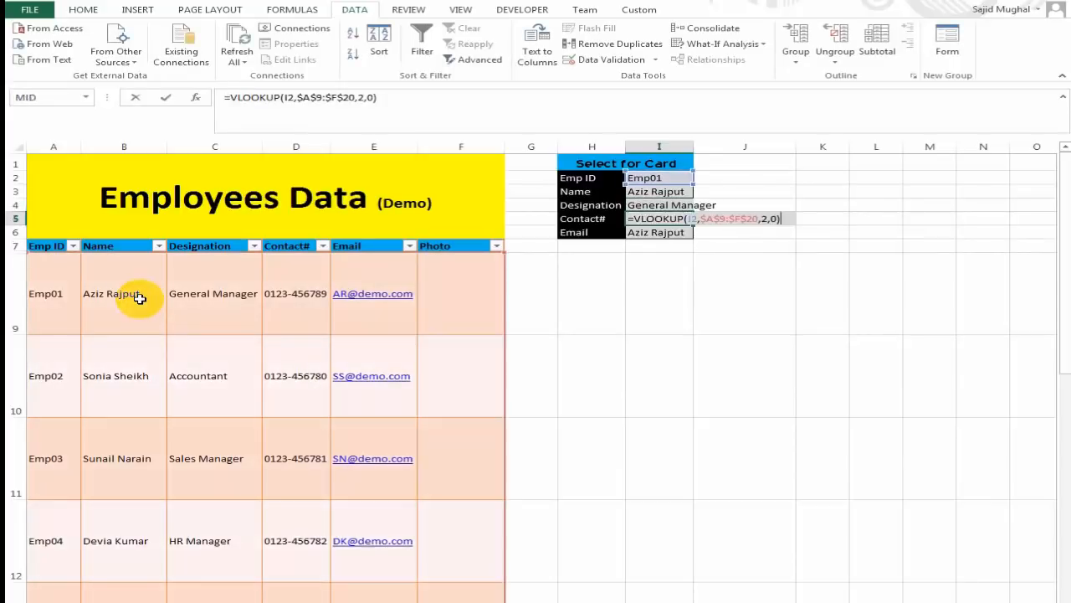
{"action": "type", "text": "4"}
{"action": "key", "text": "Return"}
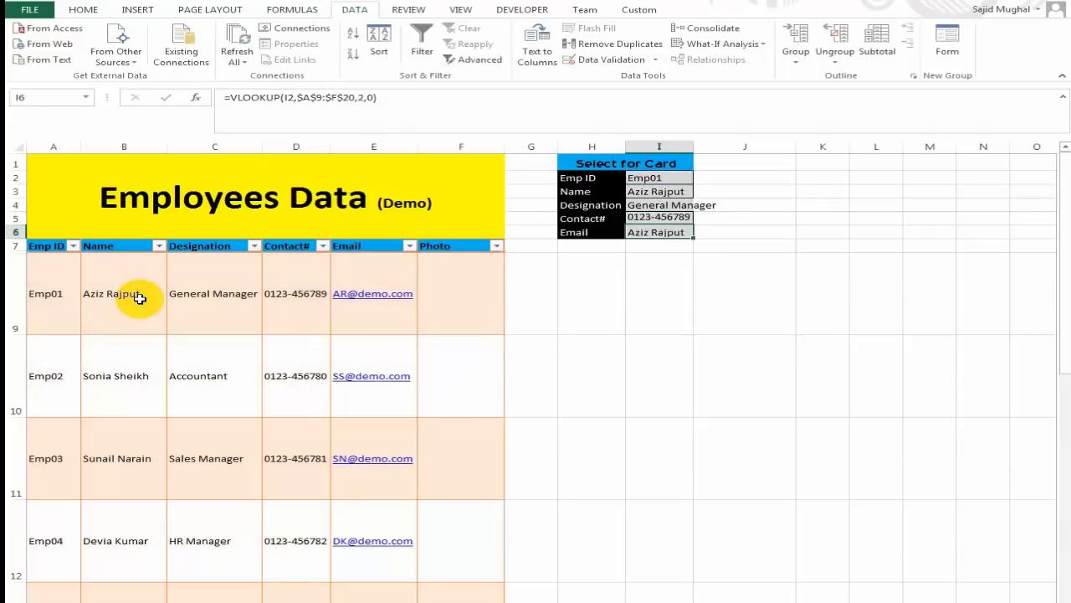
- Change the column index in the Email formula to 5 and autofit column I to its contents
{"action": "key", "text": "Down"}
{"action": "key", "text": "F2"}
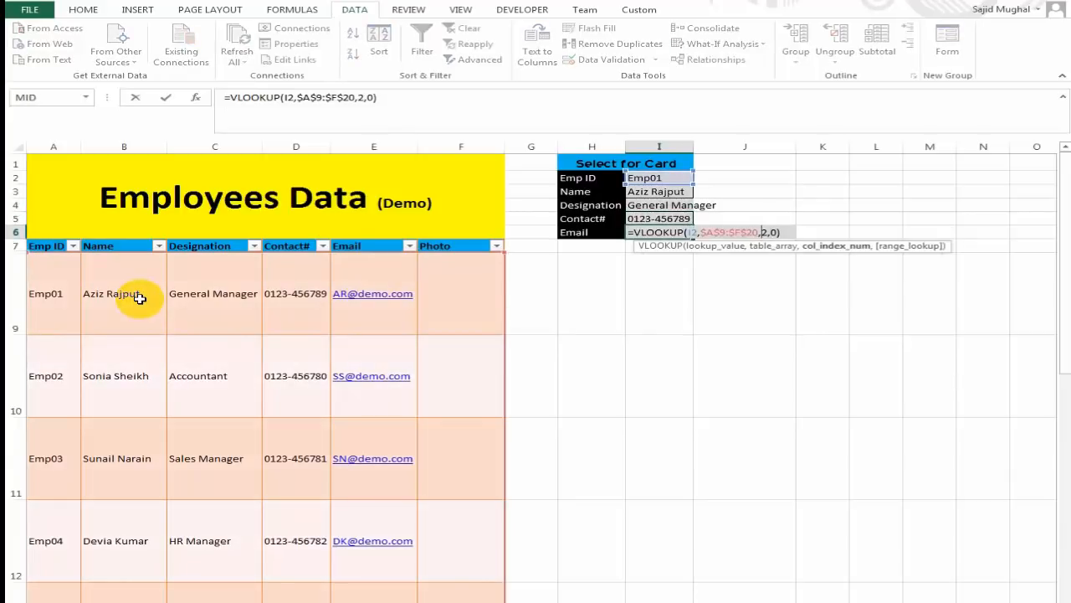
{"action": "key", "text": "ctrl+Return"}
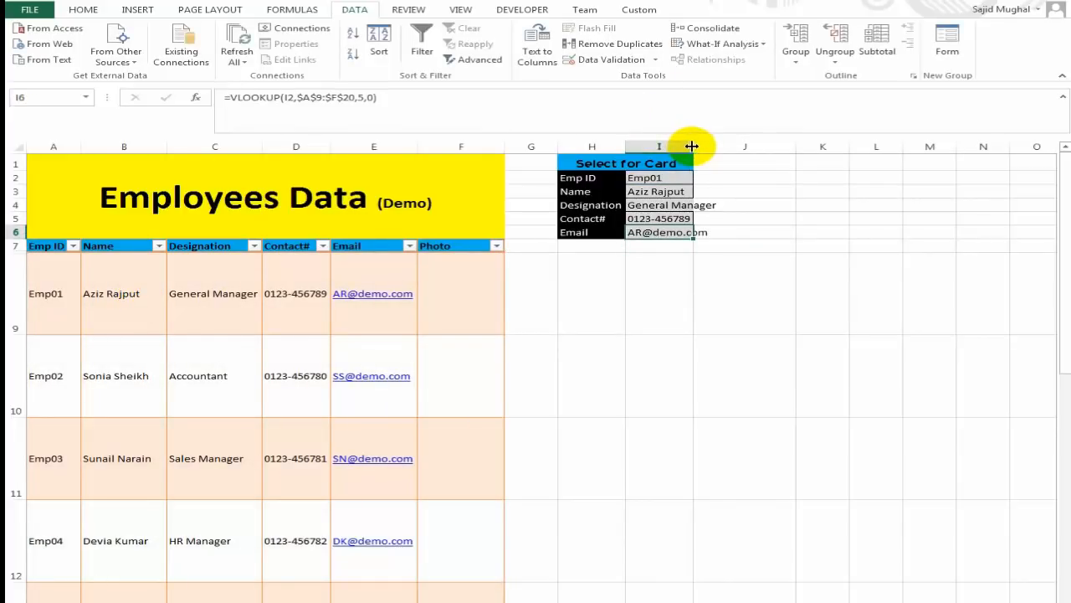
{"action": "double_click", "coordinate": [692, 146]}
{"action": "left_click", "coordinate": [760, 194]}
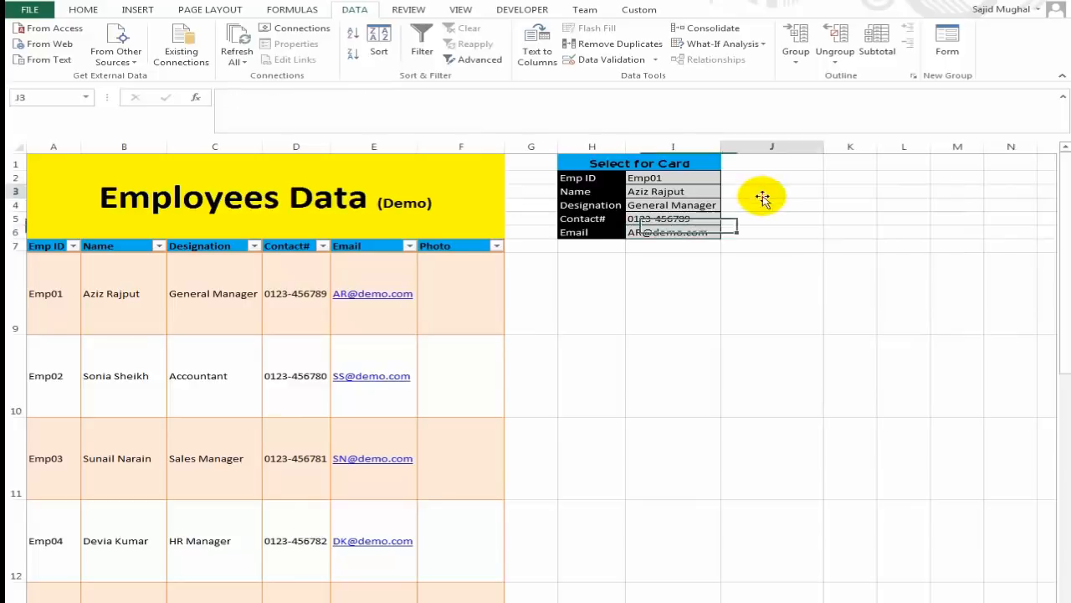
- Increase the font size of the Name value in cell I3 to 16
{"action": "left_click", "coordinate": [663, 187]}
{"action": "left_click", "coordinate": [79, 9]}
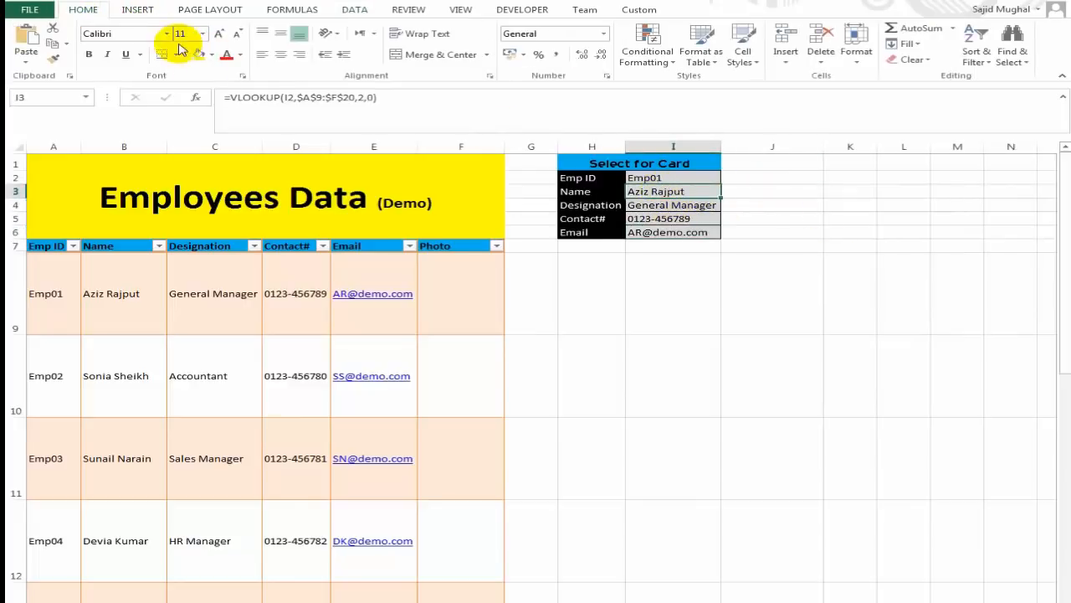
{"action": "left_click", "coordinate": [220, 33]}
{"action": "left_click", "coordinate": [223, 34]}
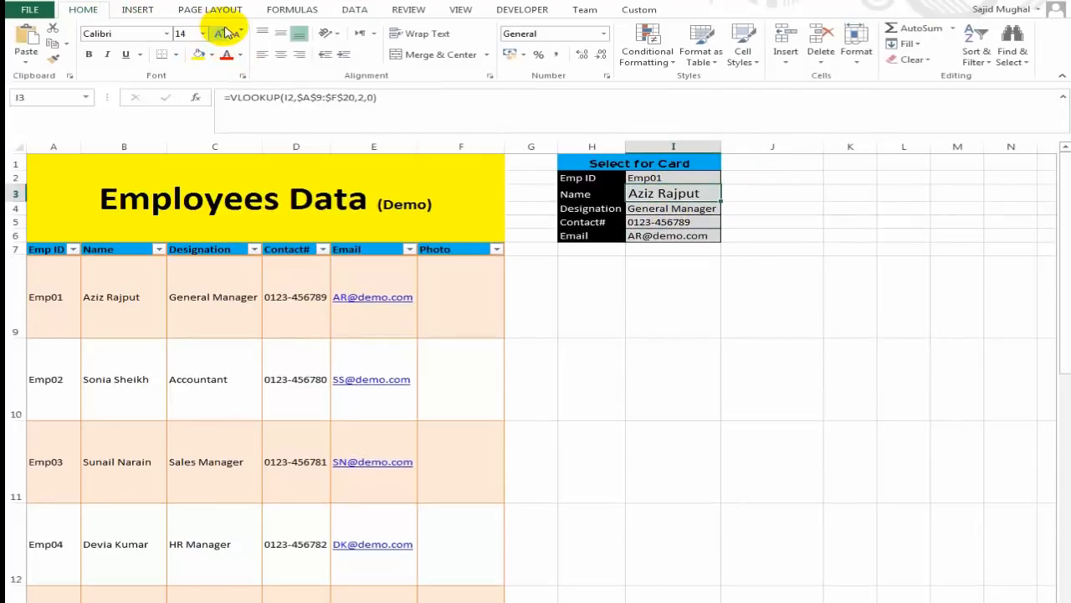
{"action": "left_click", "coordinate": [223, 34]}
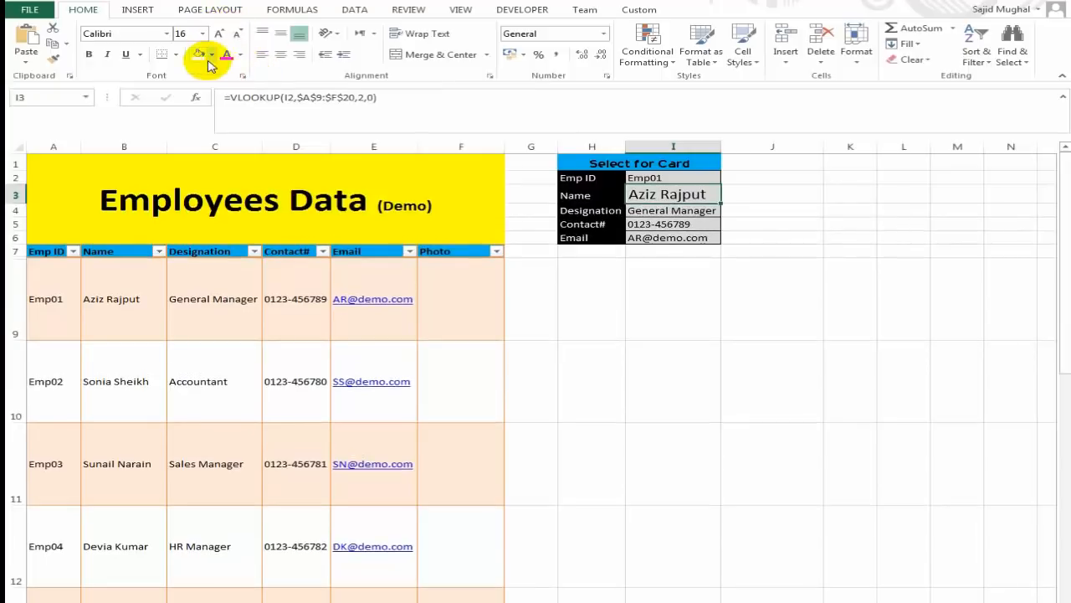
- Change the font color of the Name value in cell I3 to white
{"action": "left_click", "coordinate": [240, 56]}
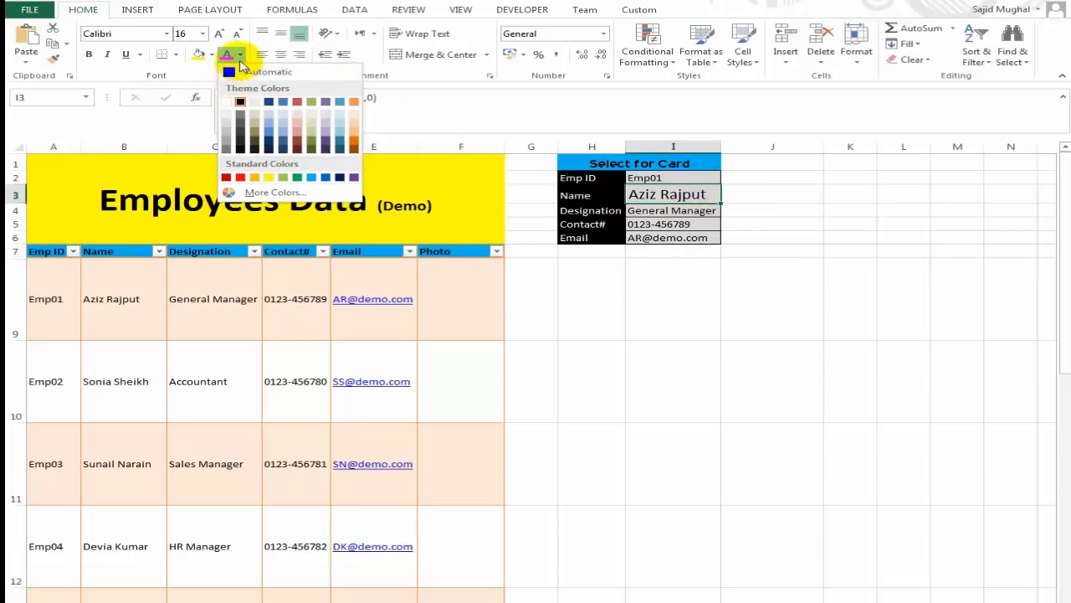
{"action": "left_click", "coordinate": [226, 103]}
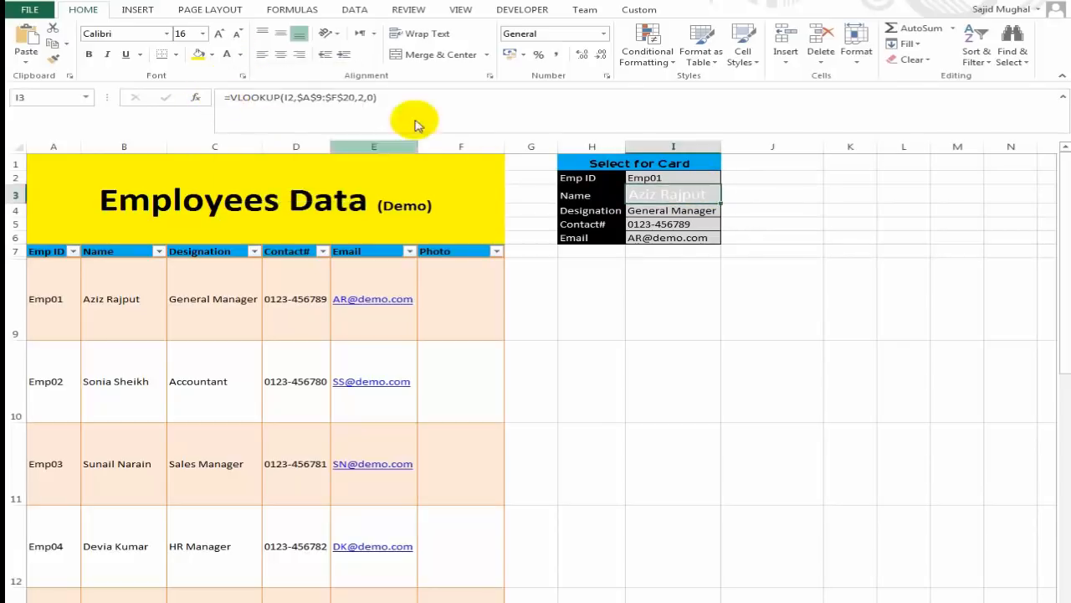
{"action": "key", "text": "alt+Tab"}
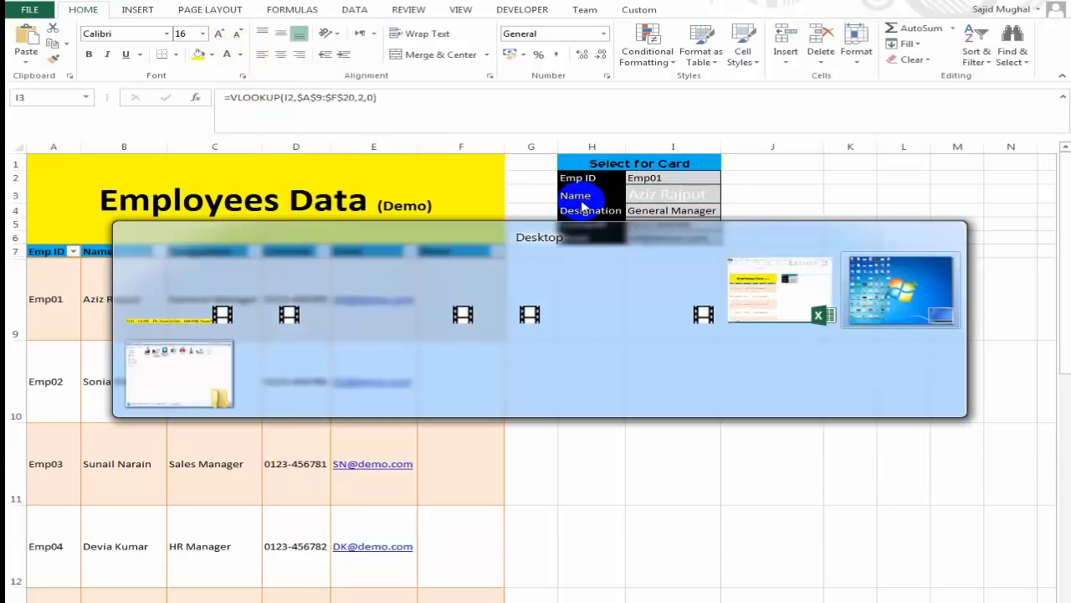
{"action": "key", "text": "alt+Tab"}
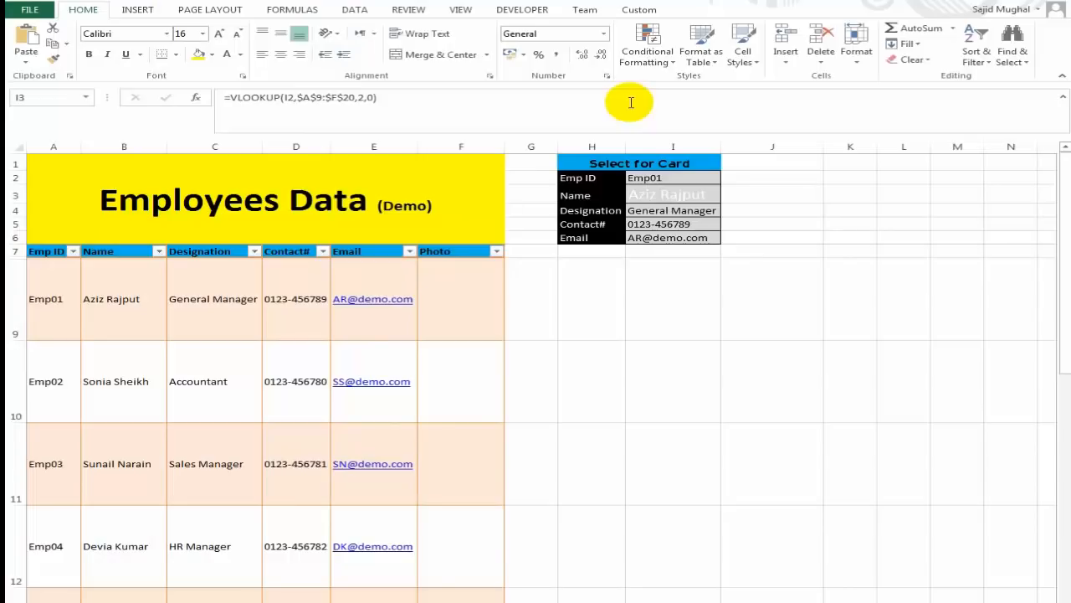
{"action": "left_click", "coordinate": [653, 288]}
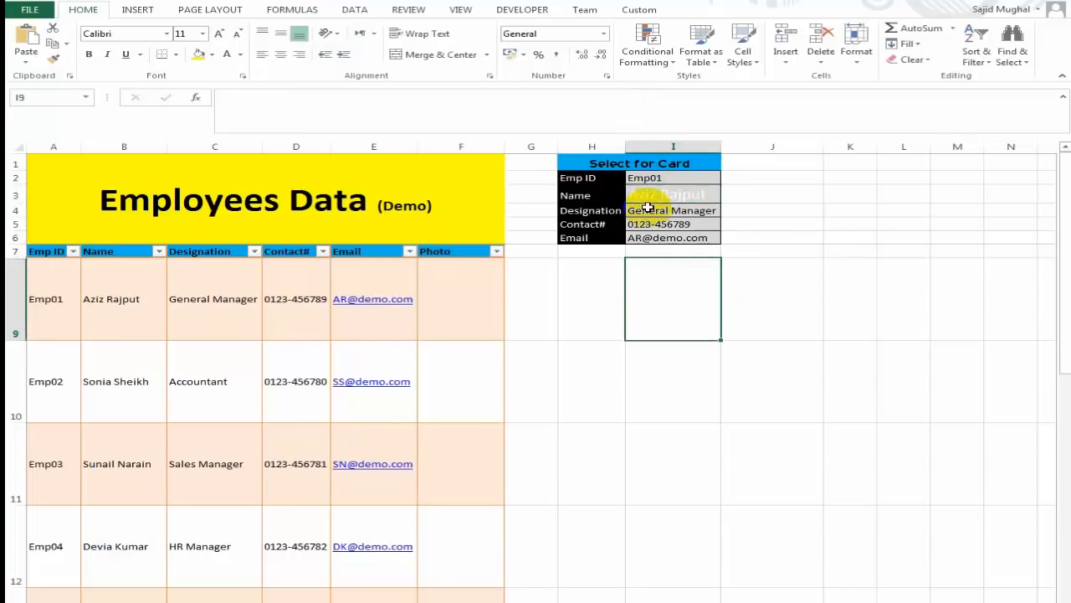
- Widen column I slightly to leave more room for the lookup values
{"action": "left_click", "coordinate": [686, 211]}
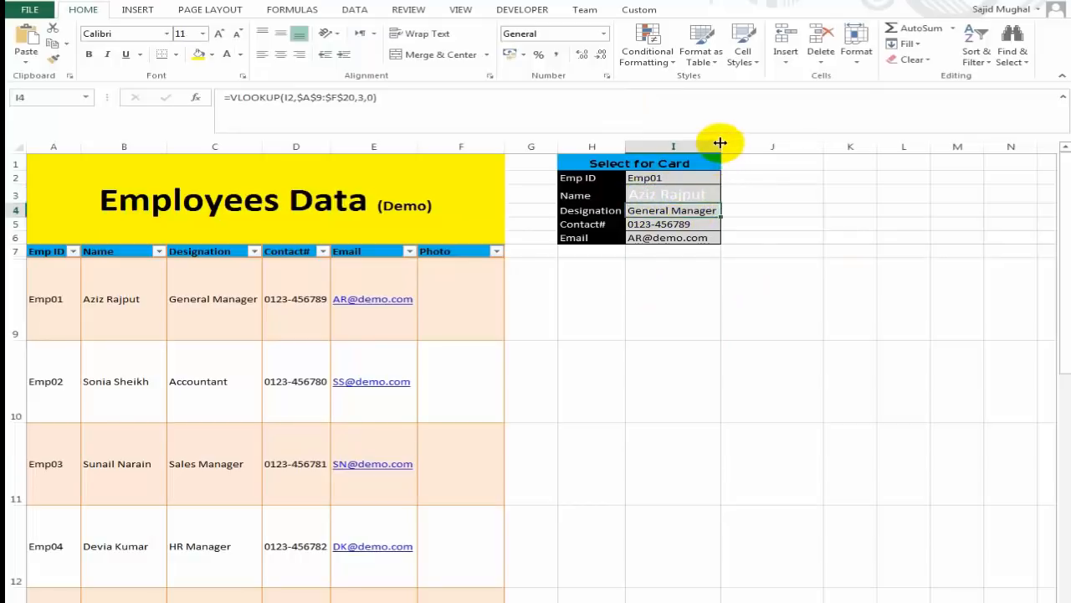
{"action": "left_click_drag", "start_coordinate": [722, 144], "coordinate": [729, 143]}
{"action": "left_click", "coordinate": [784, 289]}
{"action": "left_click", "coordinate": [694, 285]}
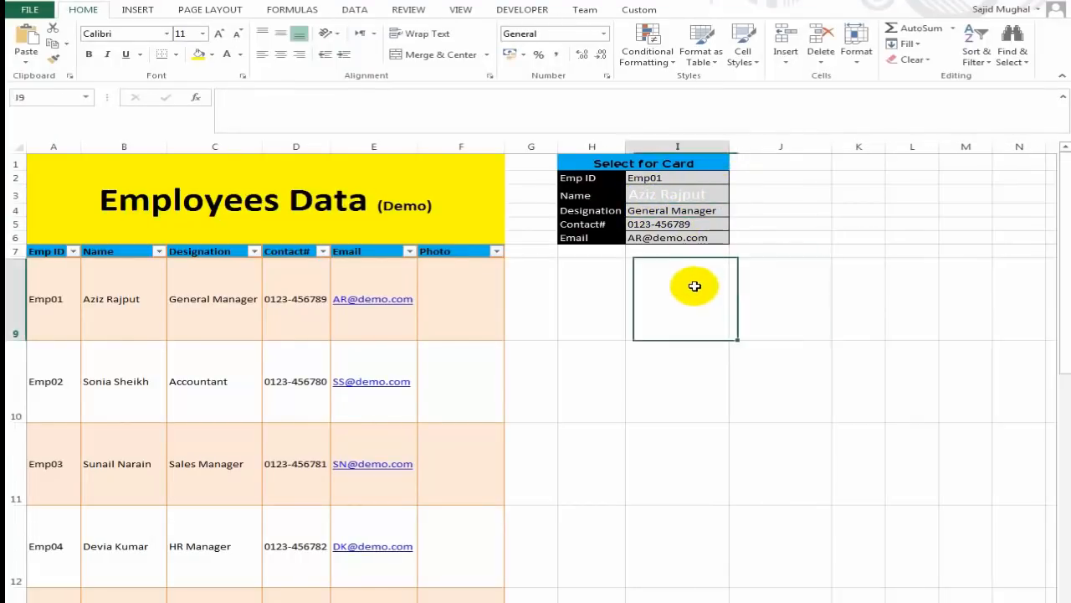
- Change the Emp ID in cell I2 to Emp02 to test the lookup formulas
{"action": "left_click", "coordinate": [688, 181]}
{"action": "key", "text": "F2"}
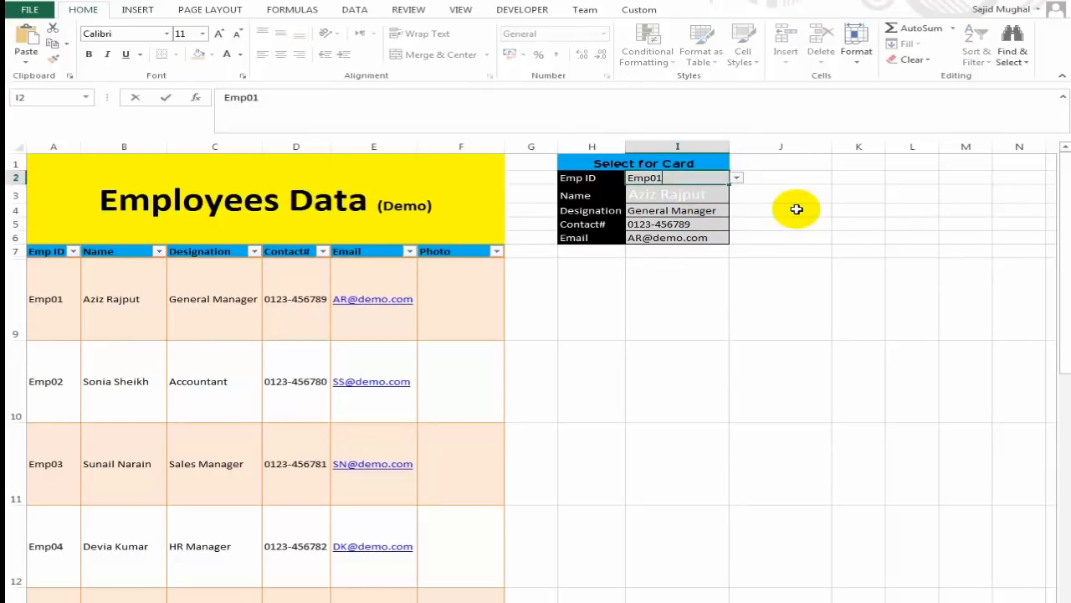
{"action": "type", "text": "2"}
{"action": "key", "text": "Return"}
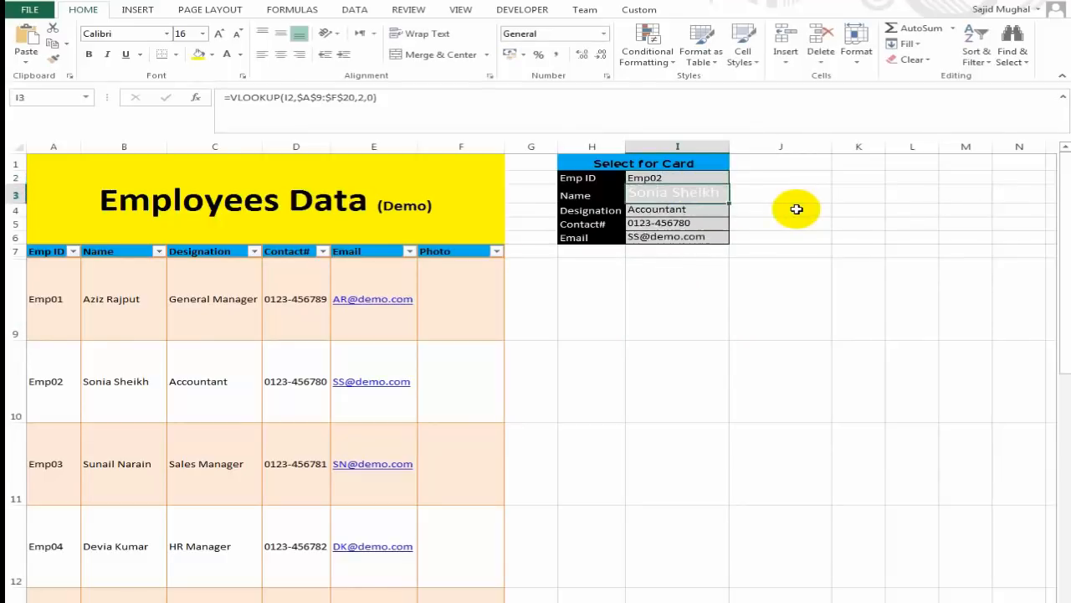
{"action": "key", "text": "Return"}
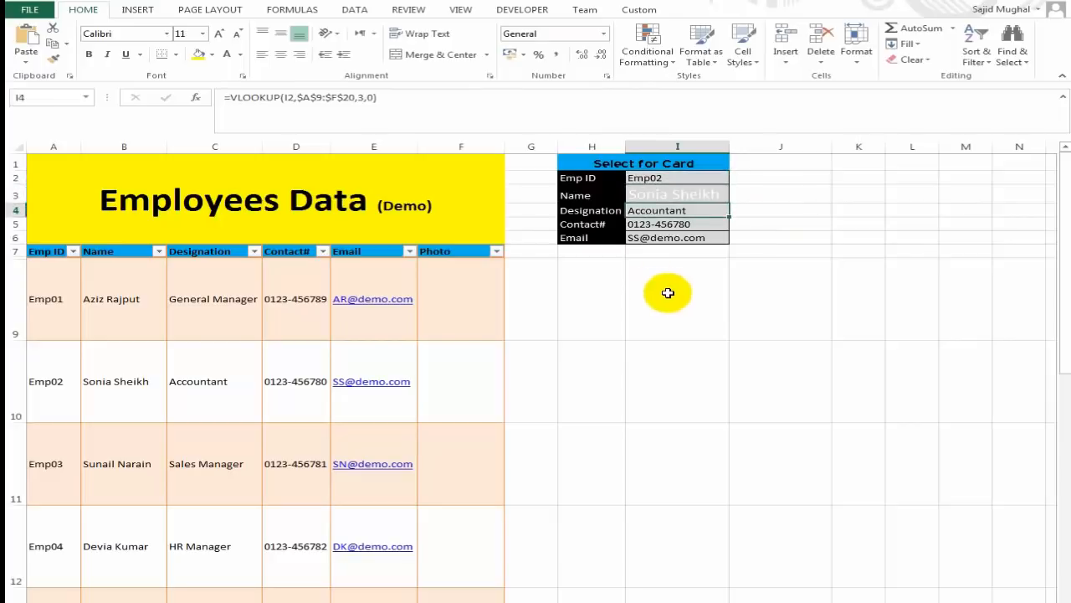
{"action": "left_click", "coordinate": [688, 296]}
{"action": "left_click", "coordinate": [787, 293]}
- Insert the office-worker picture from the Employee Id folder at the Emp01 Photo cell F9
{"action": "left_click", "coordinate": [449, 284]}
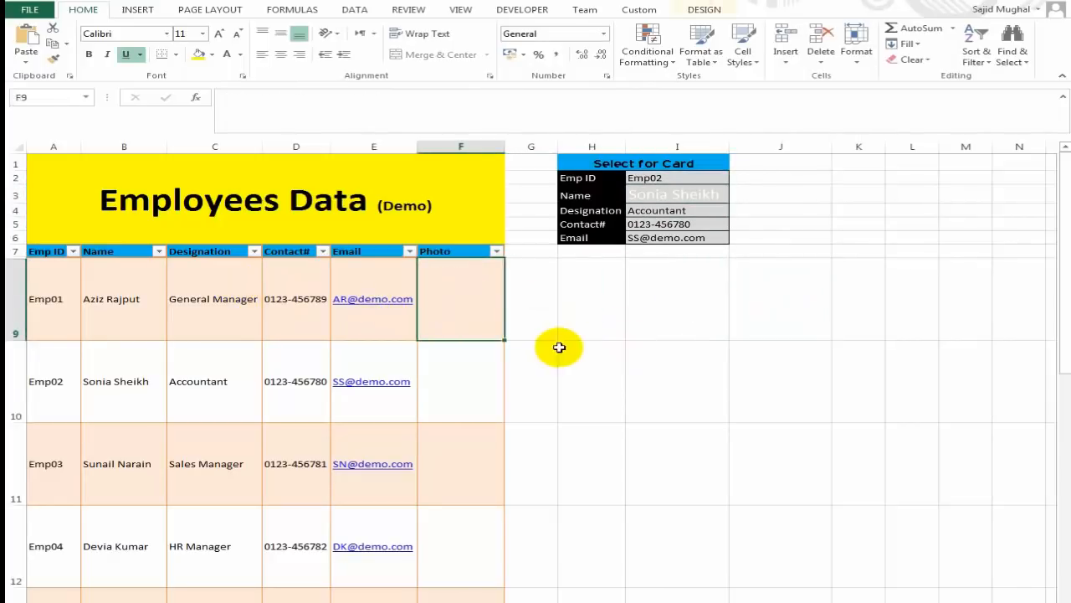
{"action": "left_click", "coordinate": [137, 10]}
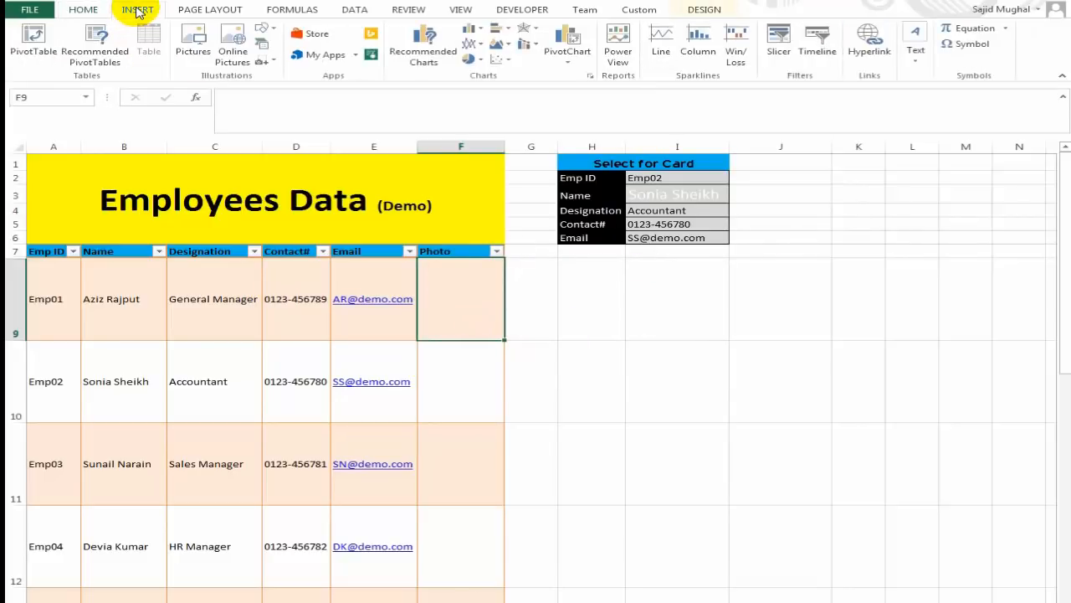
{"action": "left_click", "coordinate": [189, 48]}
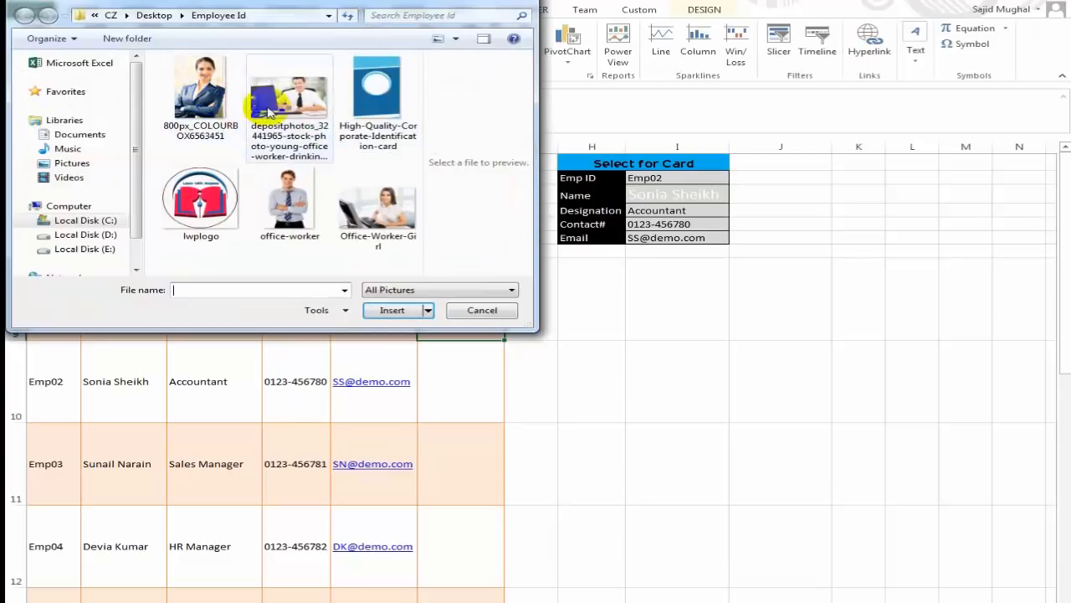
{"action": "left_click", "coordinate": [289, 196]}
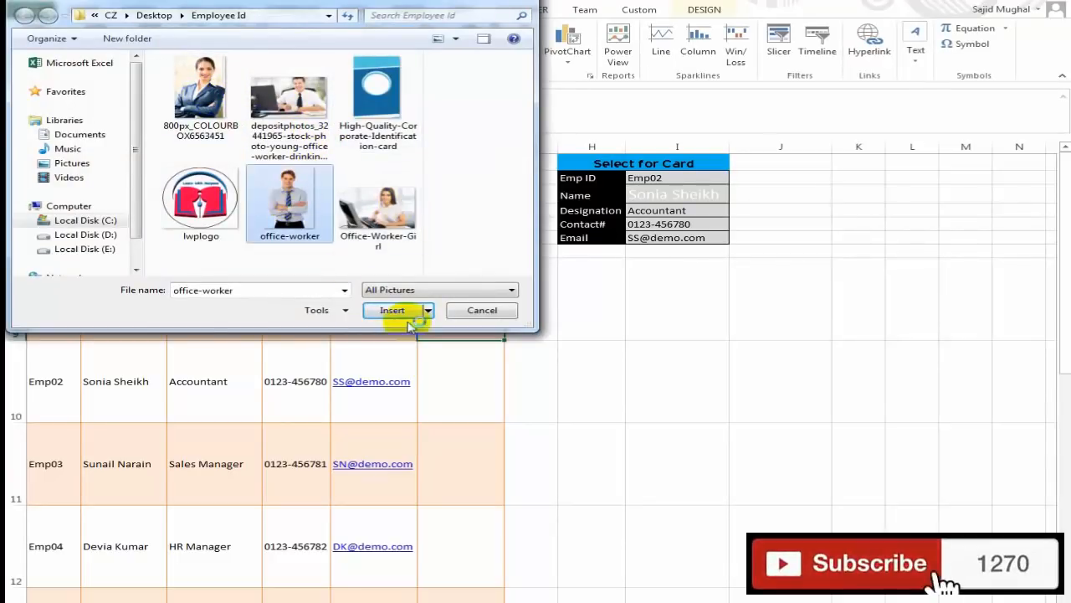
{"action": "left_click", "coordinate": [390, 310]}
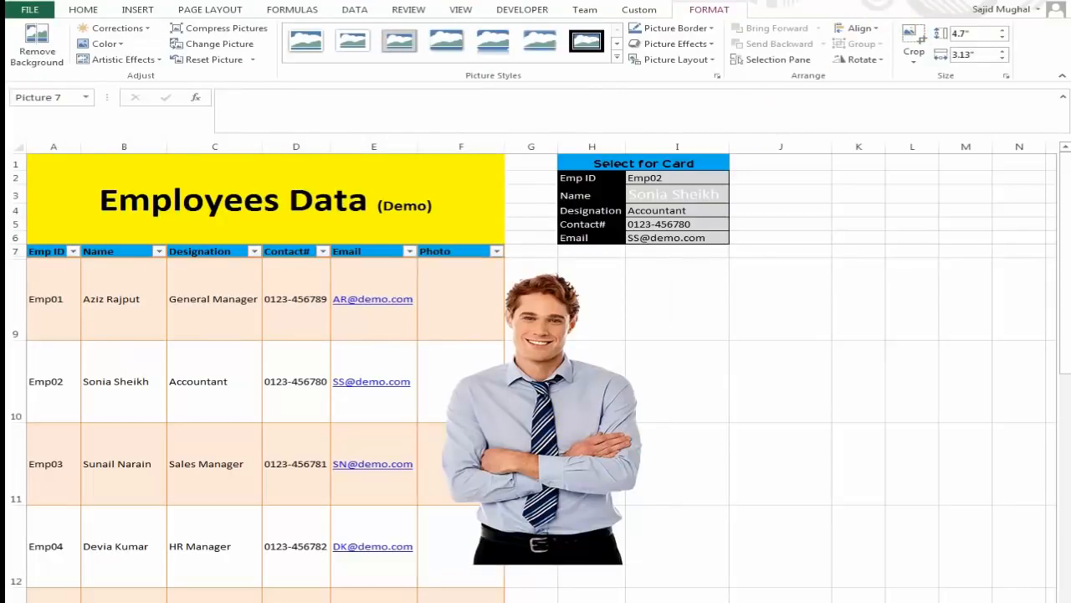
{"action": "left_click", "coordinate": [543, 408]}
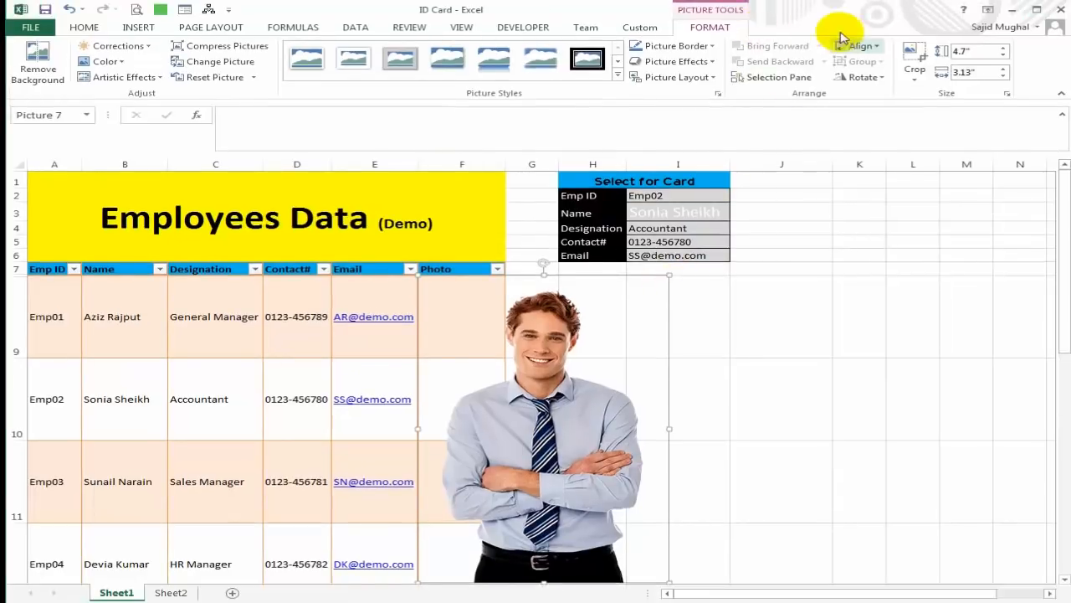
- Crop the inserted picture at the bottom and both sides to about 3.17" high and 2.26" wide
{"action": "left_click_drag", "start_coordinate": [840, 10], "coordinate": [707, 69]}
{"action": "left_click", "coordinate": [781, 109]}
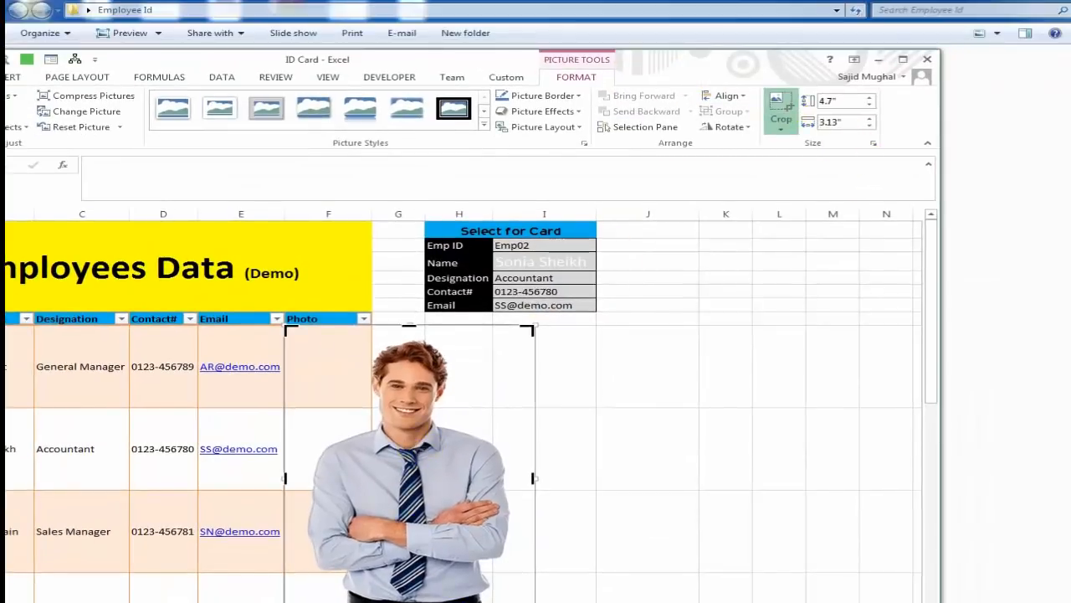
{"action": "left_click_drag", "start_coordinate": [410, 599], "coordinate": [410, 496]}
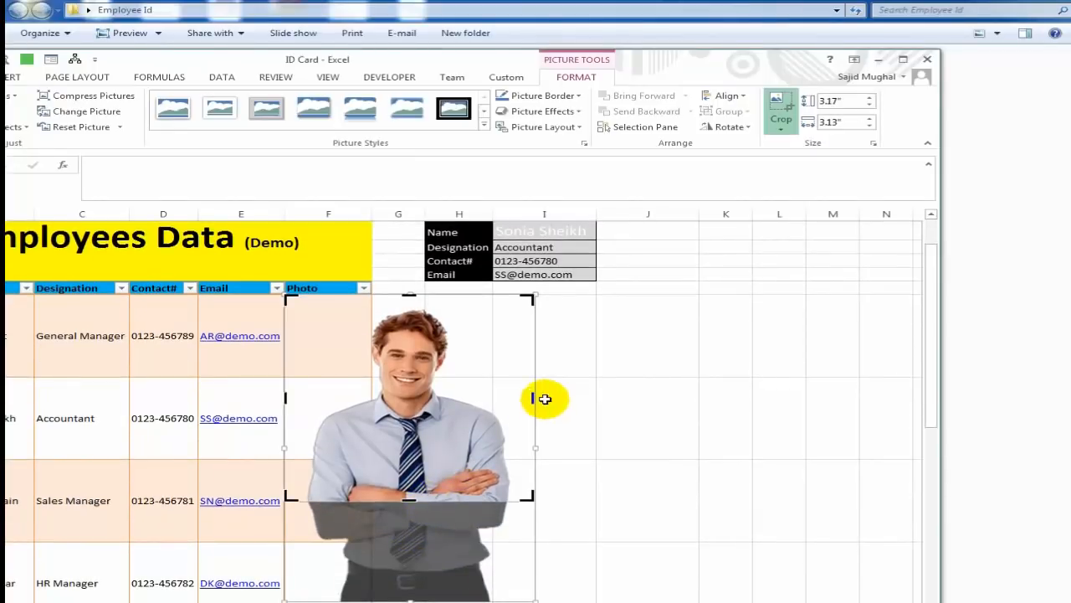
{"action": "left_click_drag", "start_coordinate": [532, 398], "coordinate": [470, 392]}
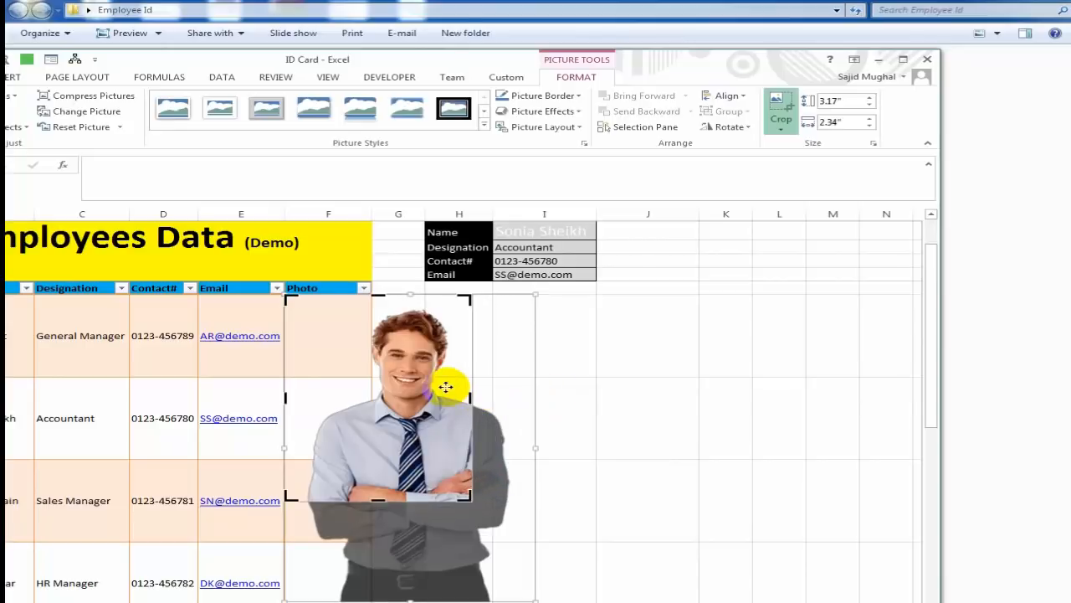
{"action": "left_click_drag", "start_coordinate": [286, 399], "coordinate": [321, 400]}
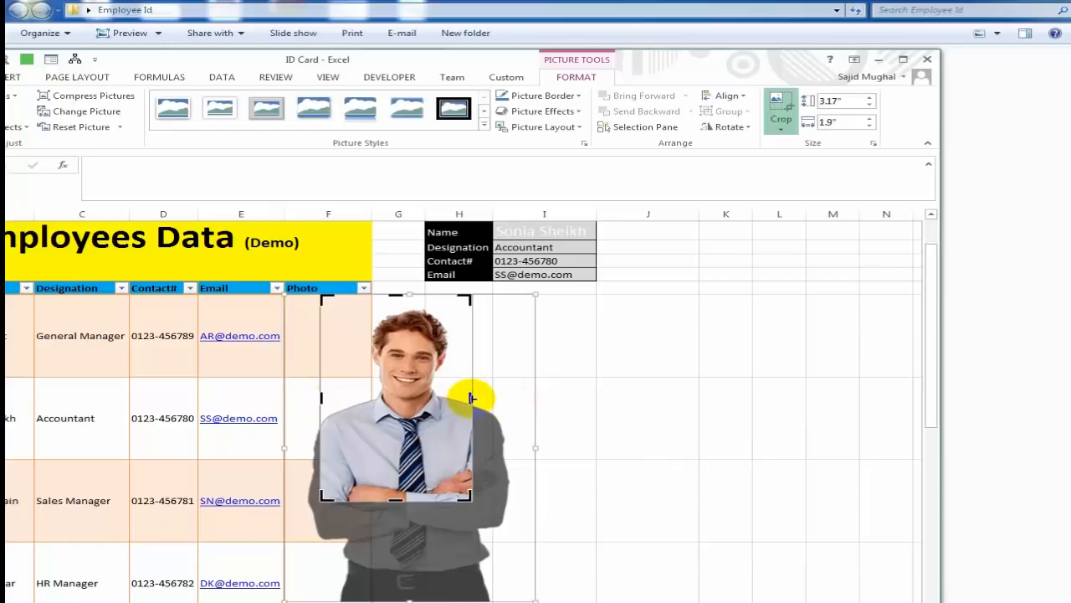
{"action": "left_click_drag", "start_coordinate": [471, 397], "coordinate": [501, 400]}
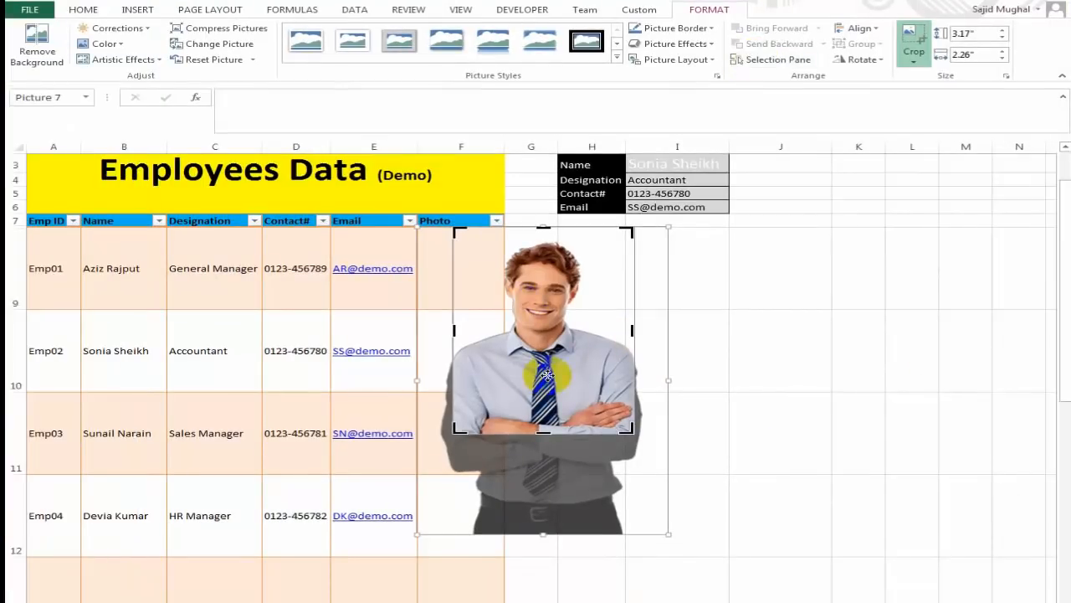
{"action": "left_click", "coordinate": [733, 385]}
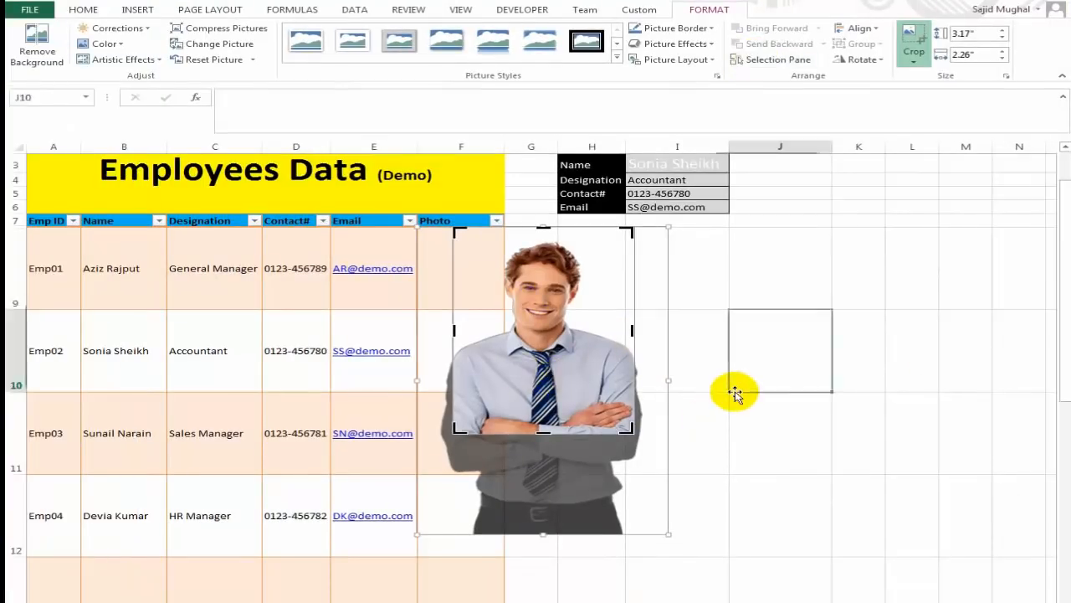
- Move the cropped picture to the Photo column and shrink it to fit inside cell F9
{"action": "left_click", "coordinate": [571, 358]}
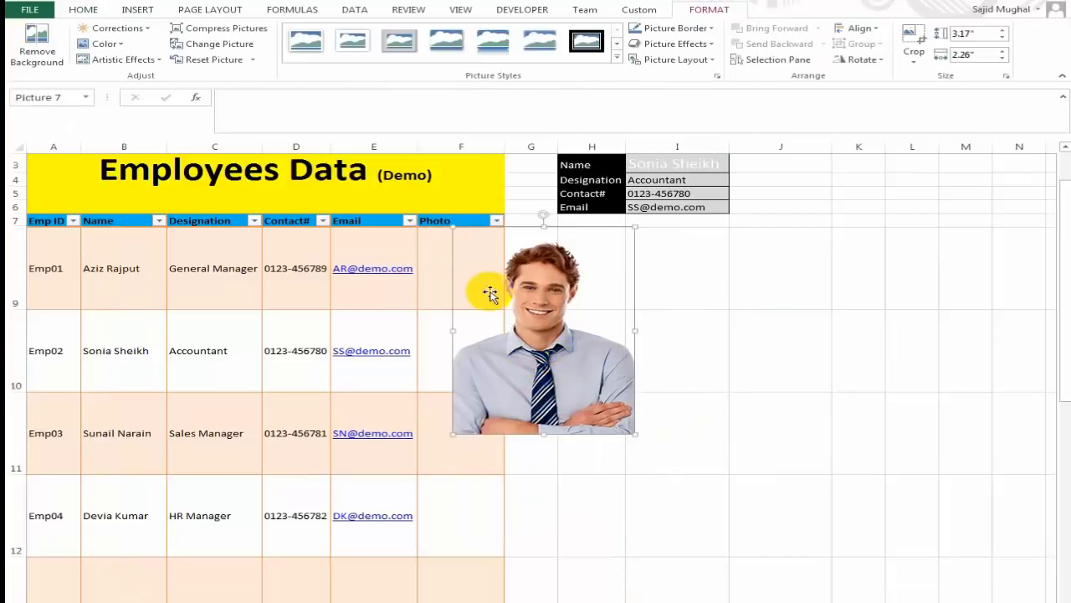
{"action": "left_click_drag", "start_coordinate": [548, 261], "coordinate": [518, 257]}
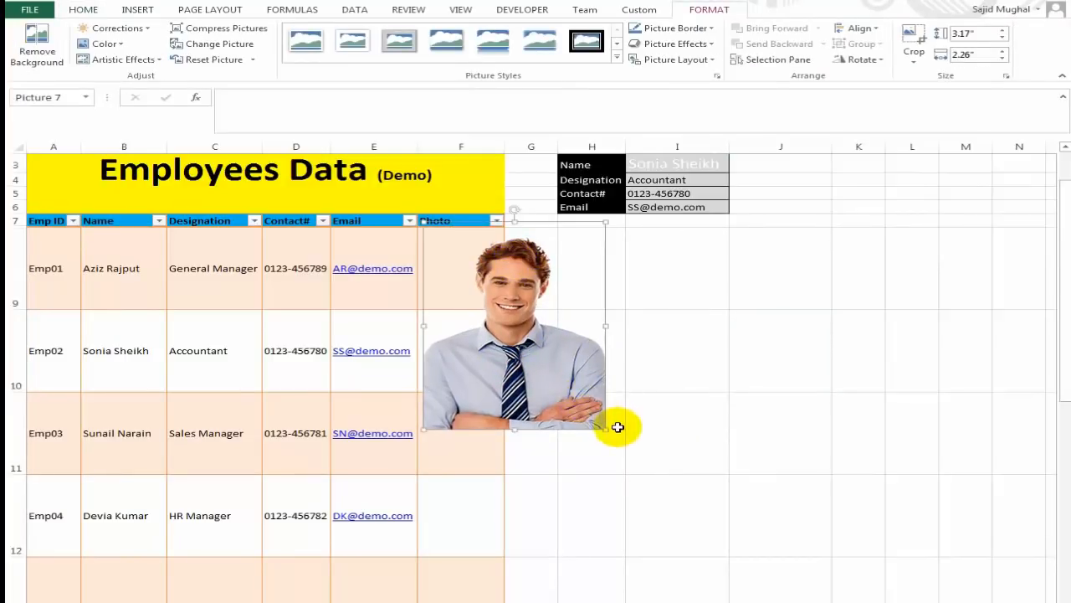
{"action": "left_click_drag", "start_coordinate": [601, 423], "coordinate": [492, 299]}
{"action": "left_click", "coordinate": [590, 294]}
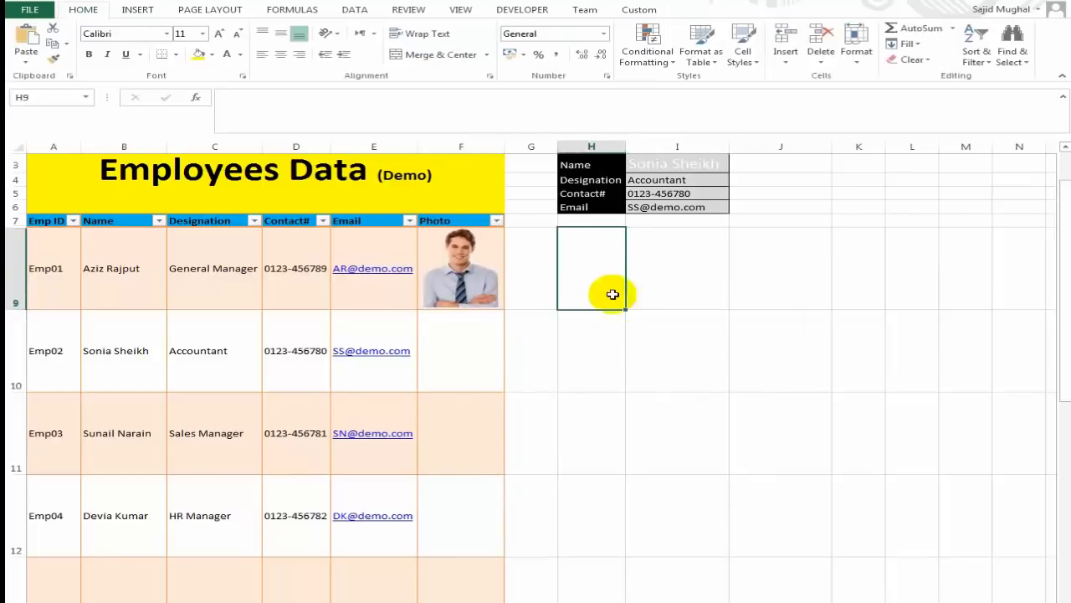
{"action": "left_click", "coordinate": [460, 329]}
{"action": "left_click", "coordinate": [589, 349]}
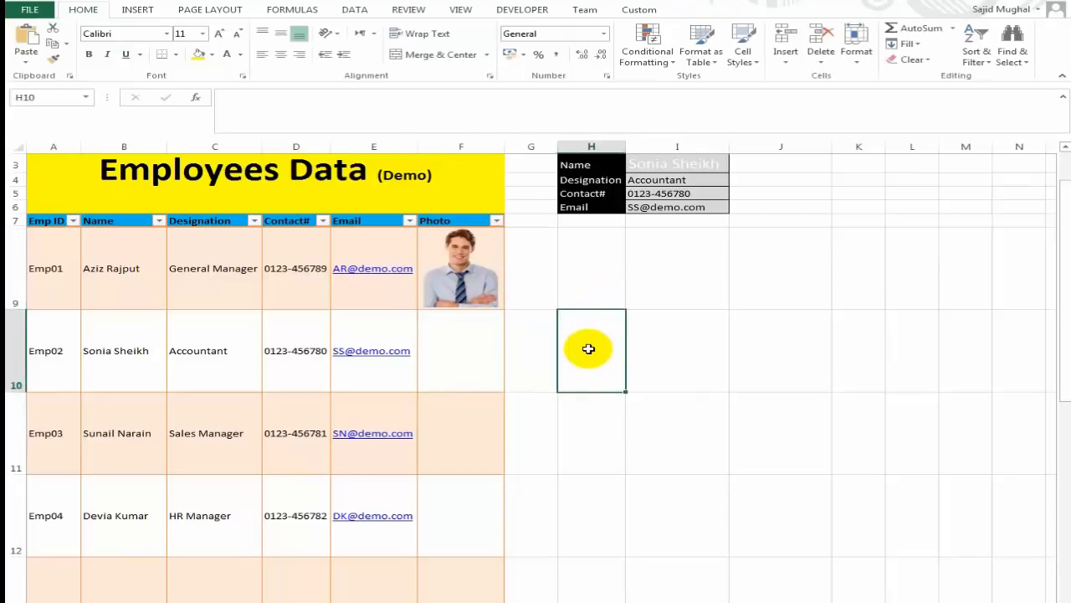
{"action": "left_click", "coordinate": [705, 351]}
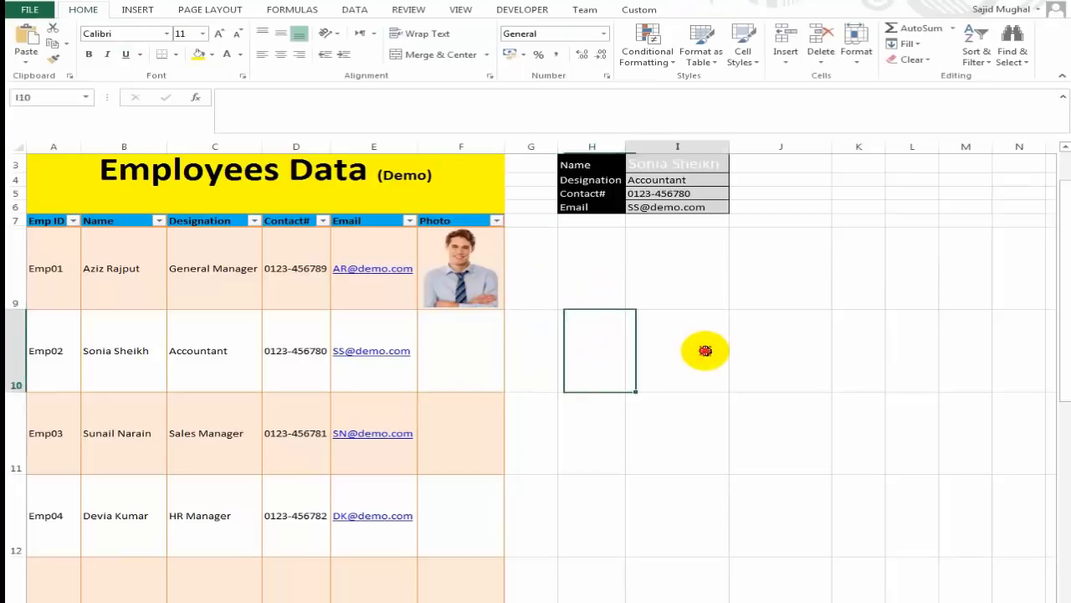
{"action": "left_click", "coordinate": [472, 332]}
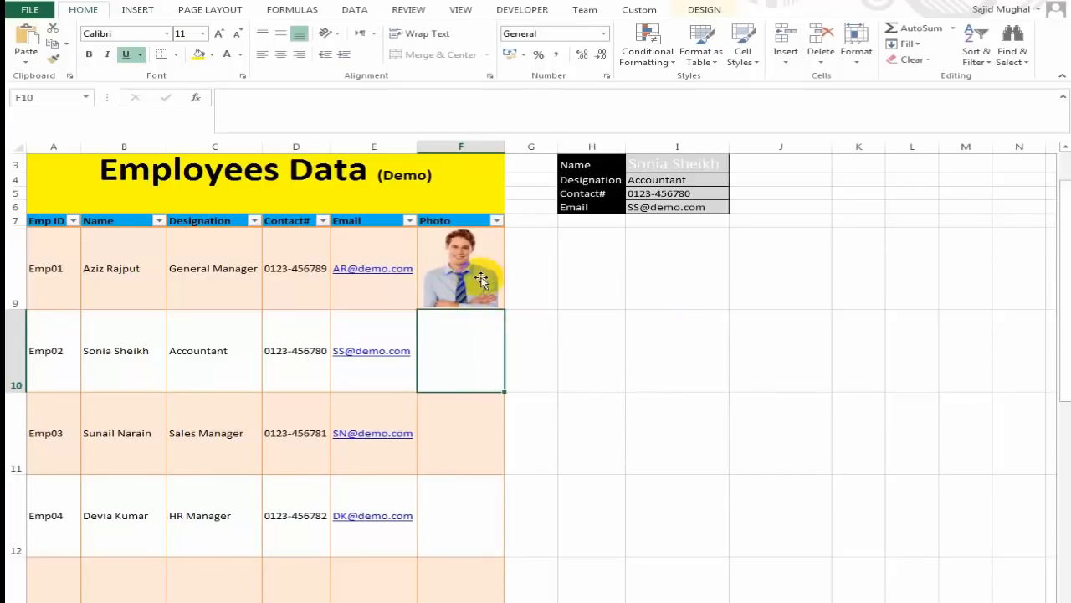
{"action": "left_click", "coordinate": [536, 335]}
{"action": "left_click", "coordinate": [478, 332]}
{"action": "left_click", "coordinate": [474, 295]}
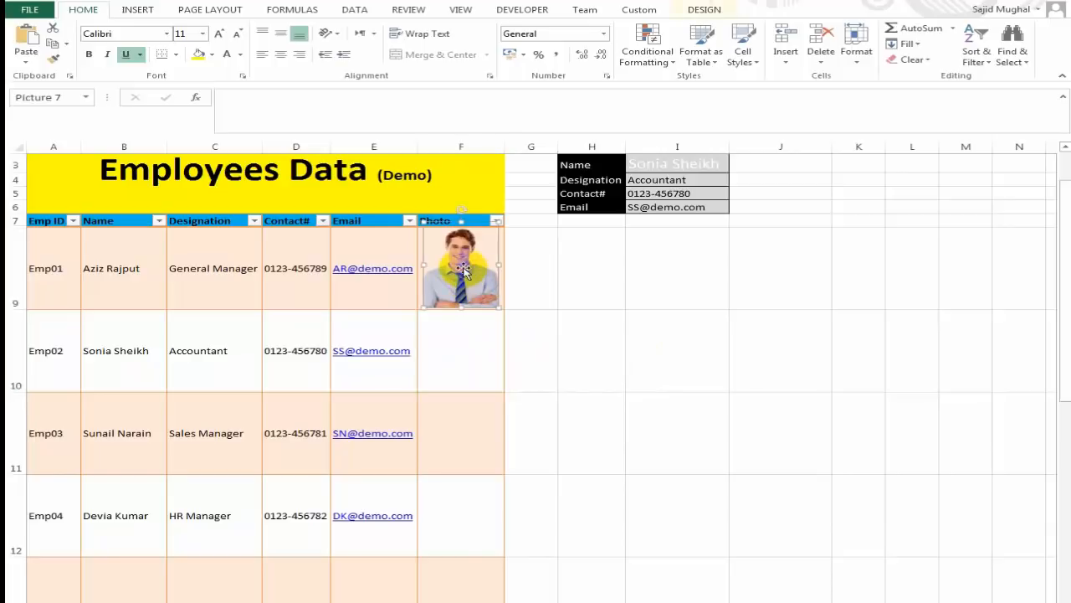
{"action": "left_click", "coordinate": [653, 267]}
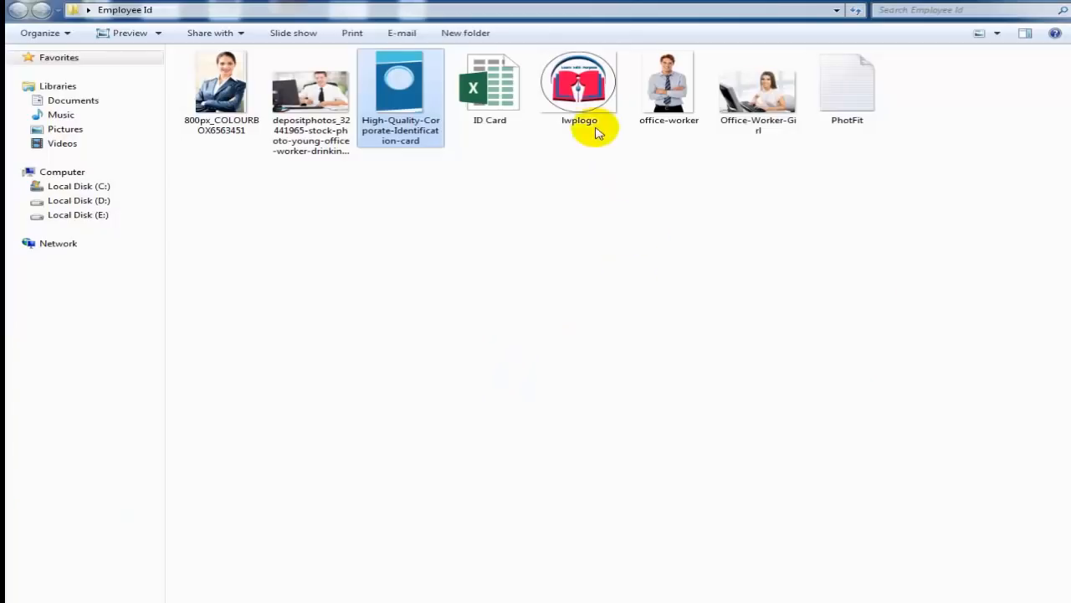
- Open the PhotFit text file from the Employee Id folder, copy its entire PhotoFit macro code and return to the Excel workbook
{"action": "left_click", "coordinate": [854, 99]}
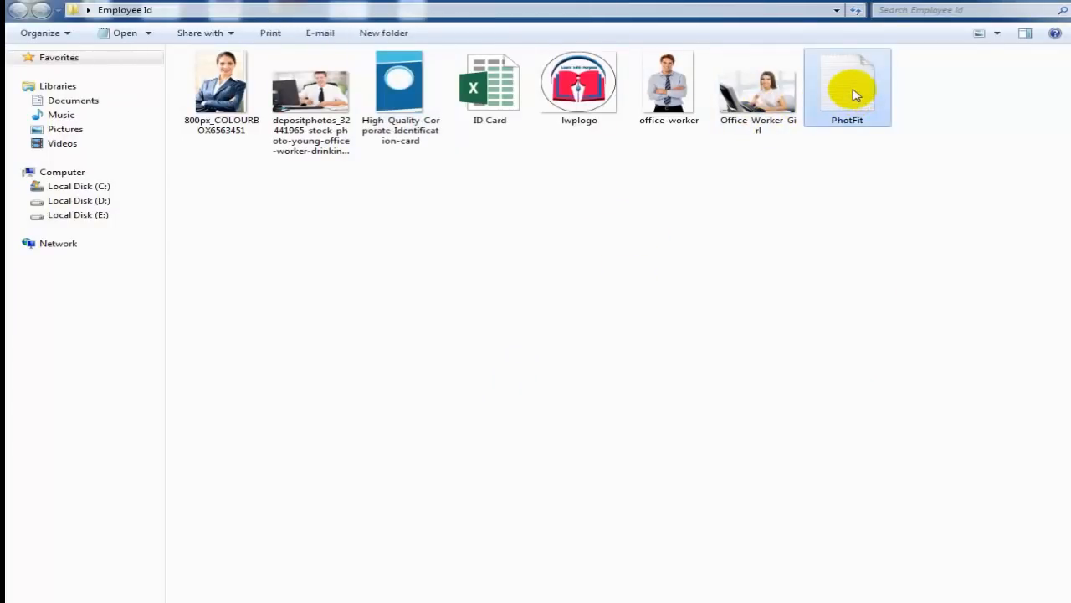
{"action": "double_click", "coordinate": [854, 94]}
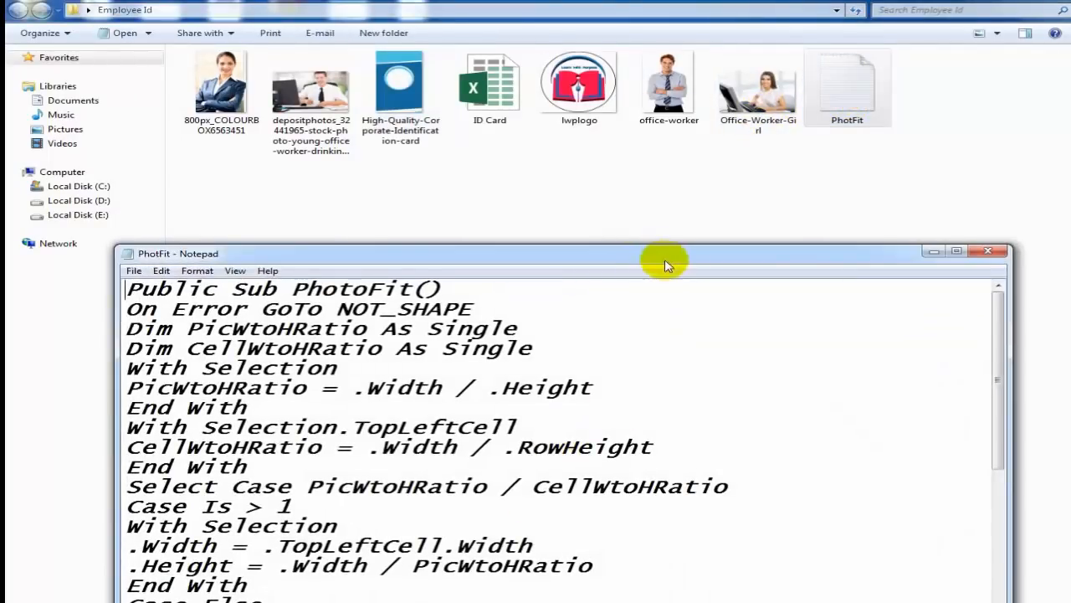
{"action": "double_click", "coordinate": [666, 264]}
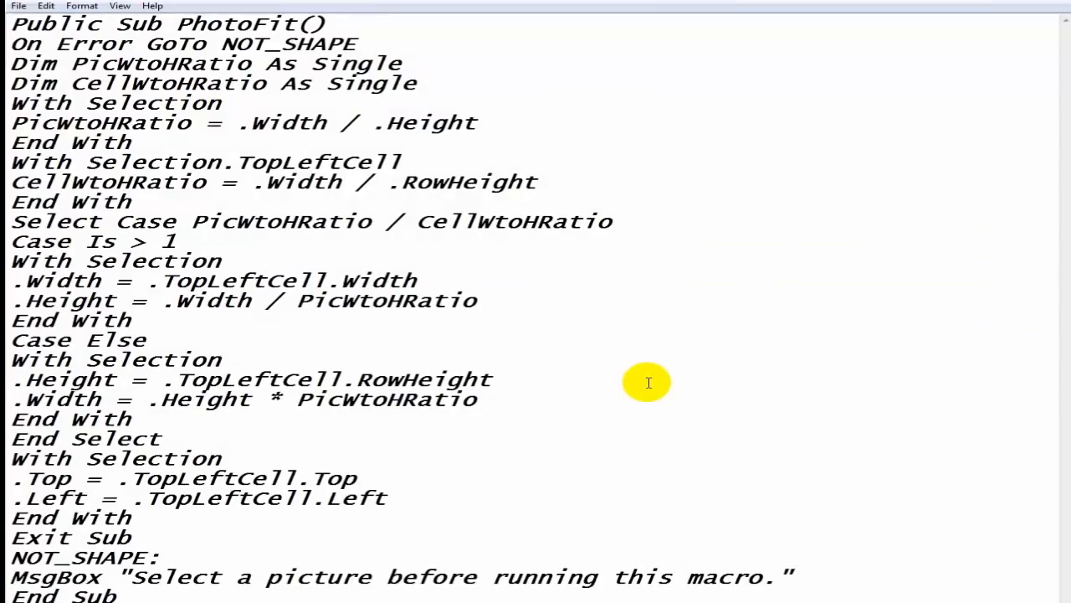
{"action": "key", "text": "ctrl+a"}
{"action": "key", "text": "ctrl+c"}
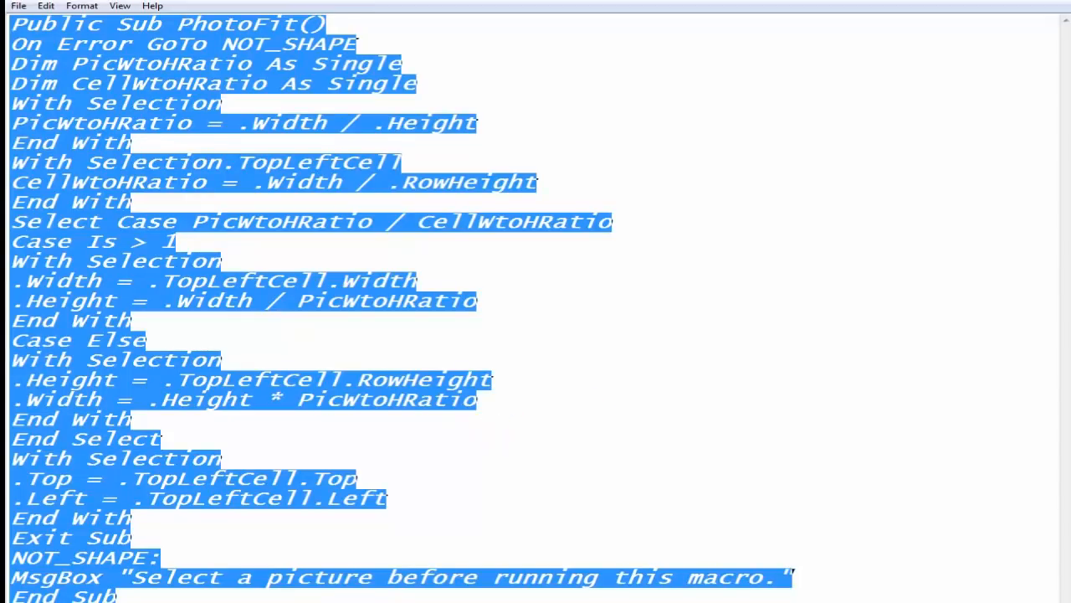
{"action": "key", "text": "alt+Tab"}
{"action": "left_click", "coordinate": [779, 266]}
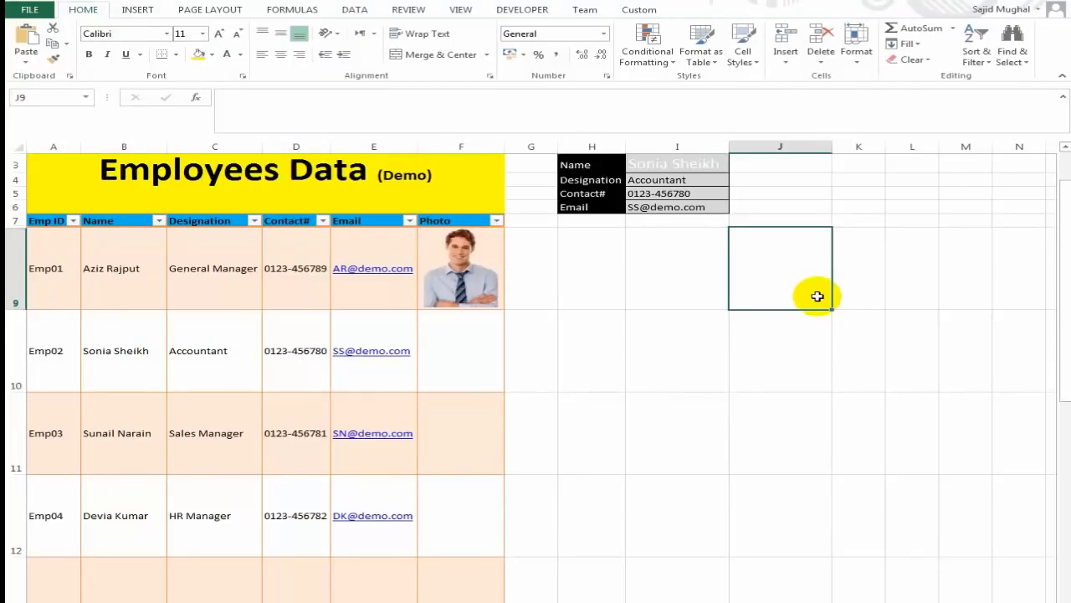
- Add a new module to the workbook's VBA project and paste the copied PhotoFit macro code into it
{"action": "key", "text": "alt+F11"}
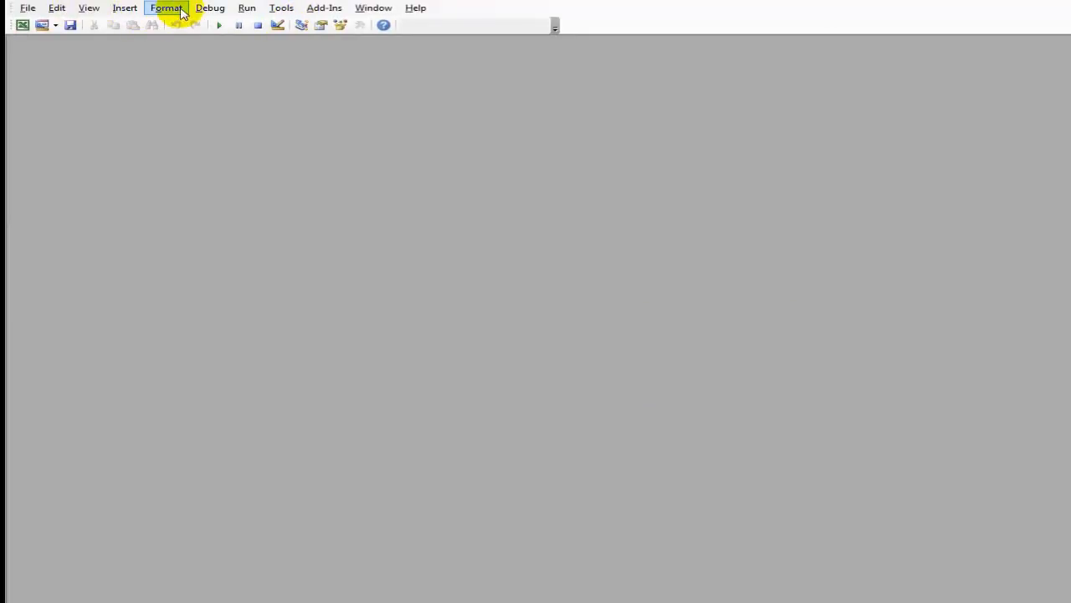
{"action": "left_click", "coordinate": [127, 10]}
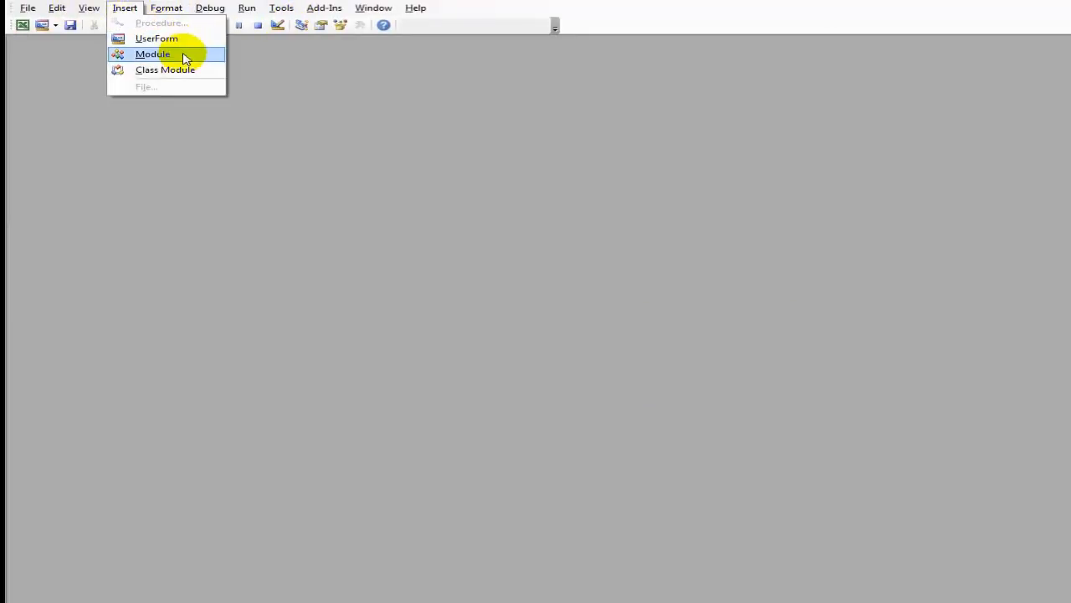
{"action": "left_click", "coordinate": [152, 54]}
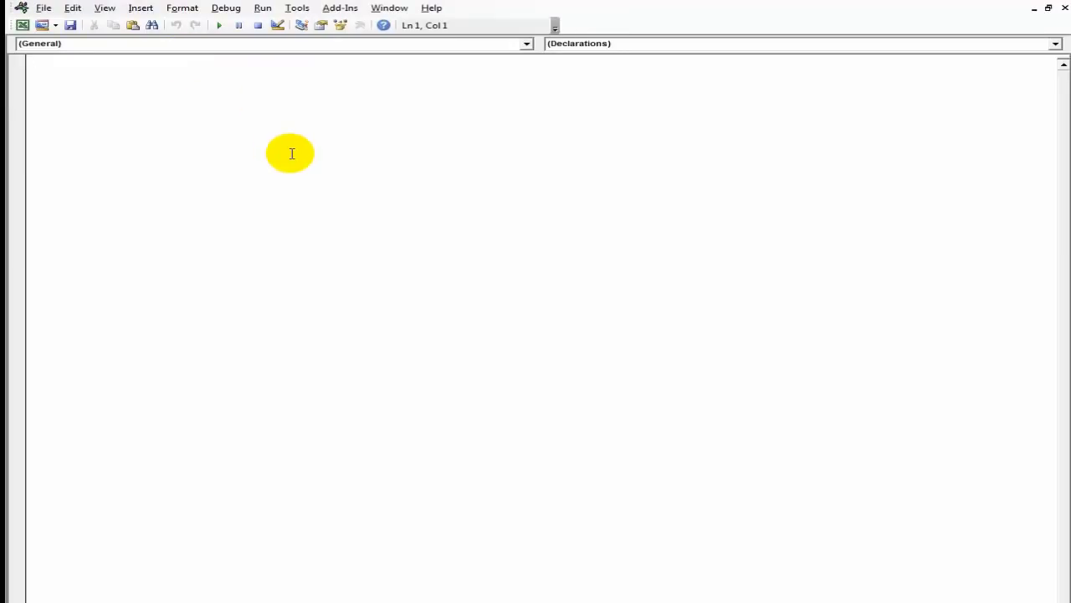
{"action": "key", "text": "ctrl+v"}
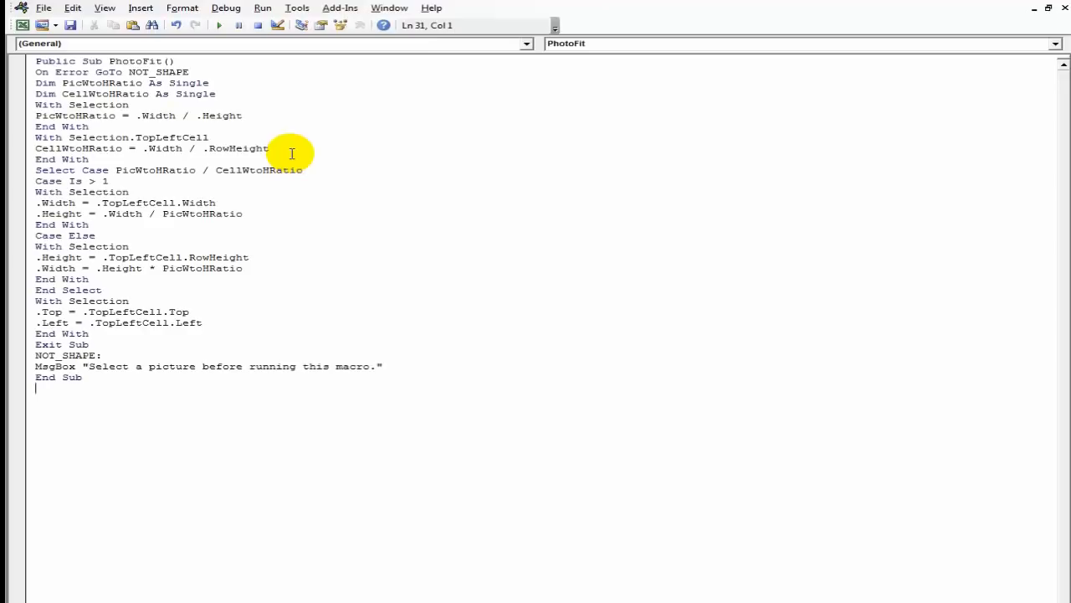
- Save the workbook as macro-free, accept the personal-information notice, and close the code to return to the worksheet
{"action": "key", "text": "ctrl+s"}
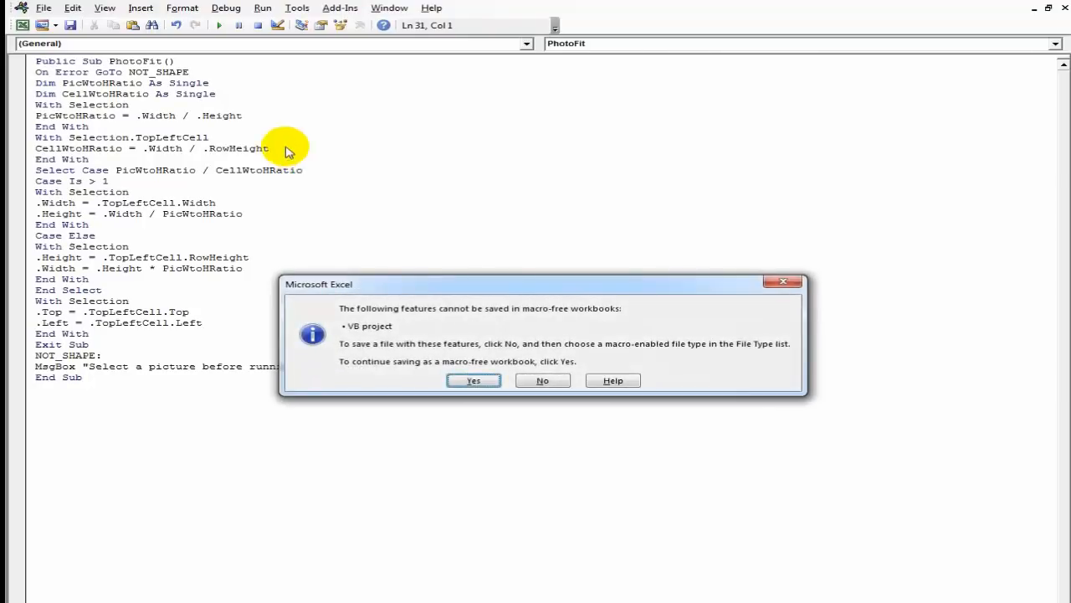
{"action": "left_click", "coordinate": [482, 382]}
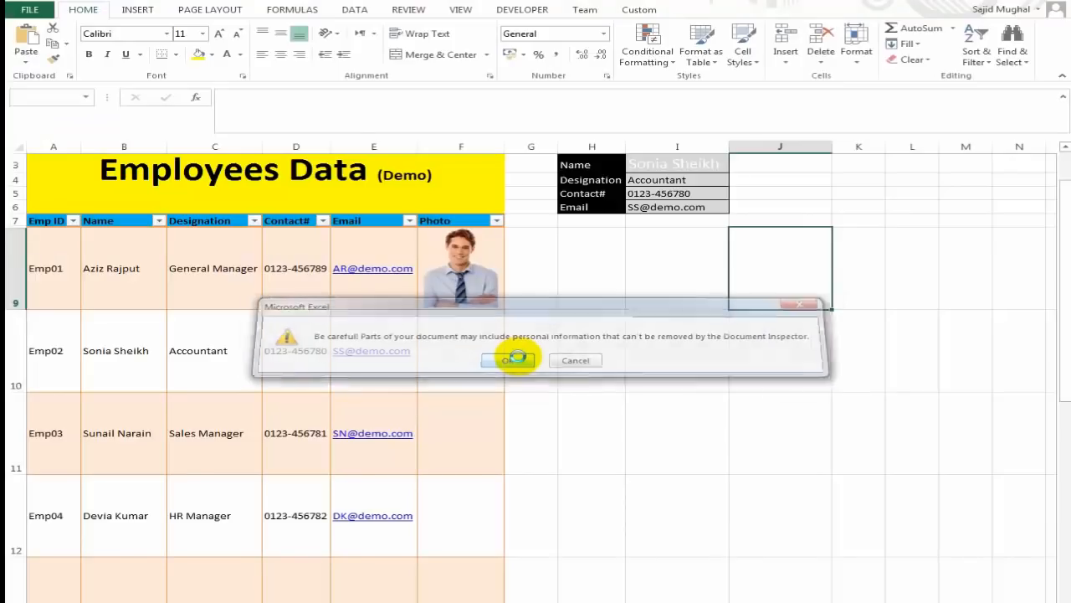
{"action": "left_click", "coordinate": [507, 360]}
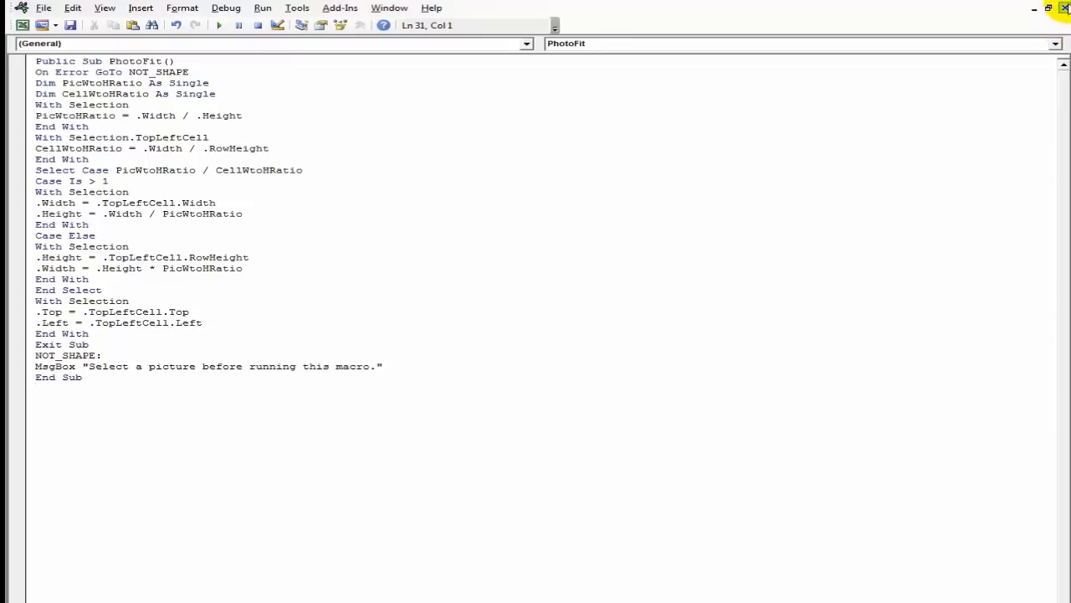
{"action": "left_click", "coordinate": [1065, 7]}
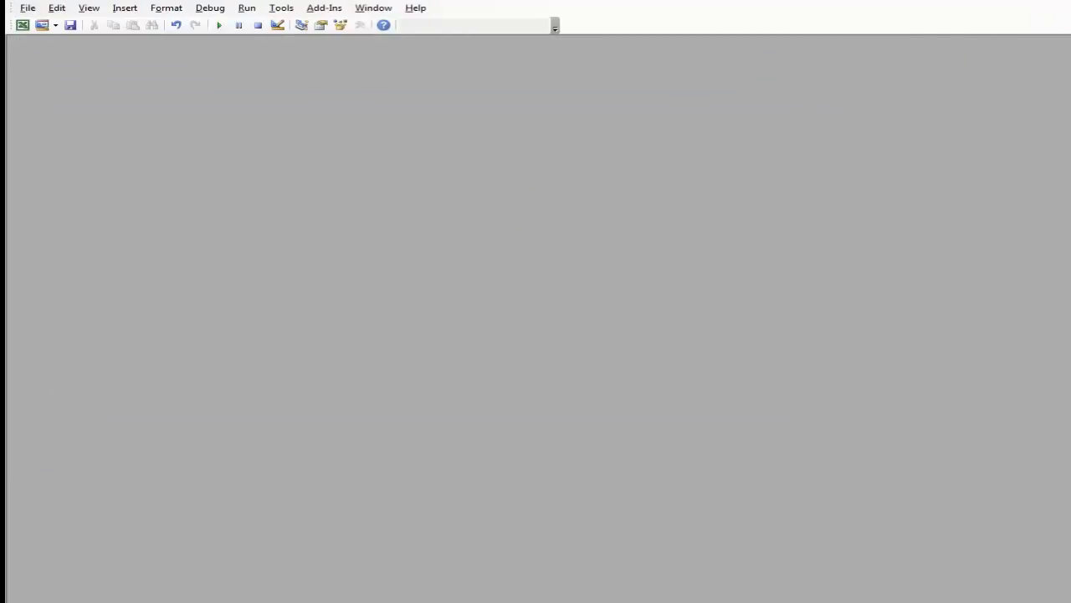
{"action": "key", "text": "alt+F11"}
{"action": "left_click", "coordinate": [581, 282]}
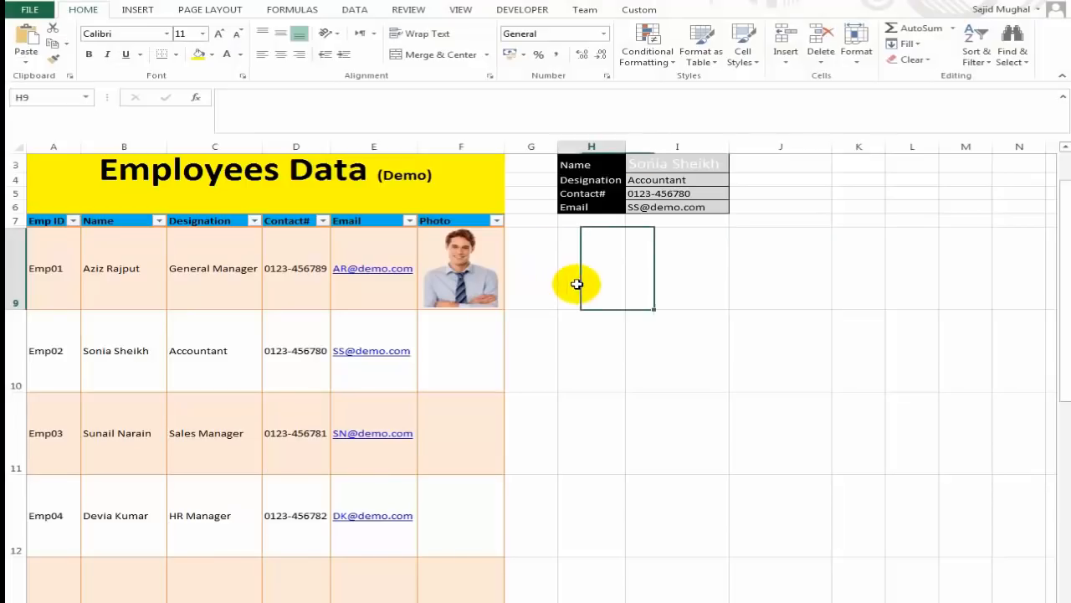
- Save the workbook again from the worksheet, accepting the personal-information notice
{"action": "key", "text": "ctrl+s"}
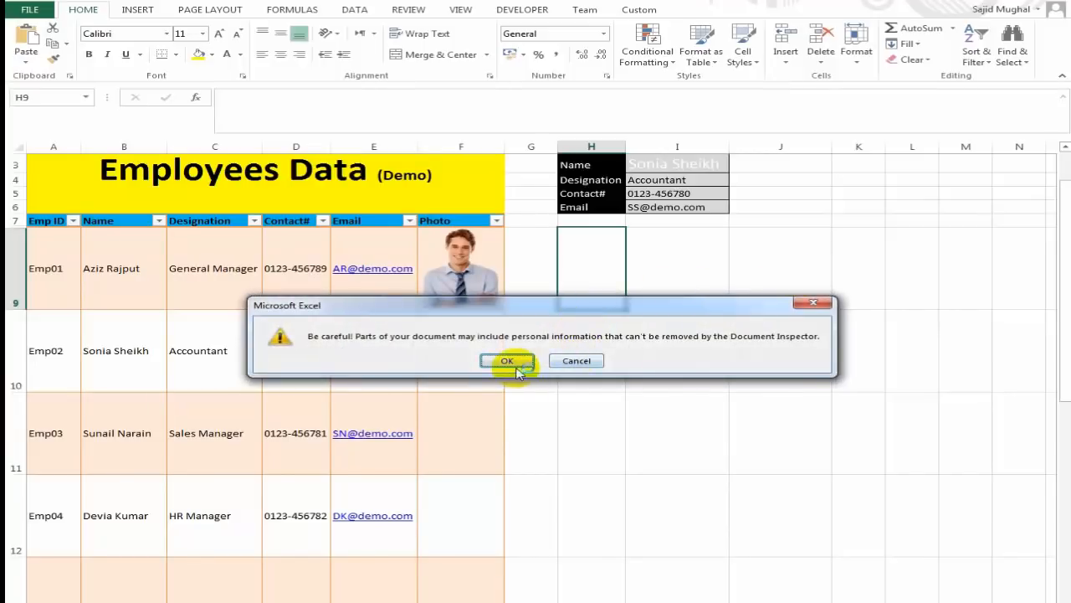
{"action": "left_click", "coordinate": [509, 362]}
{"action": "left_click", "coordinate": [712, 280]}
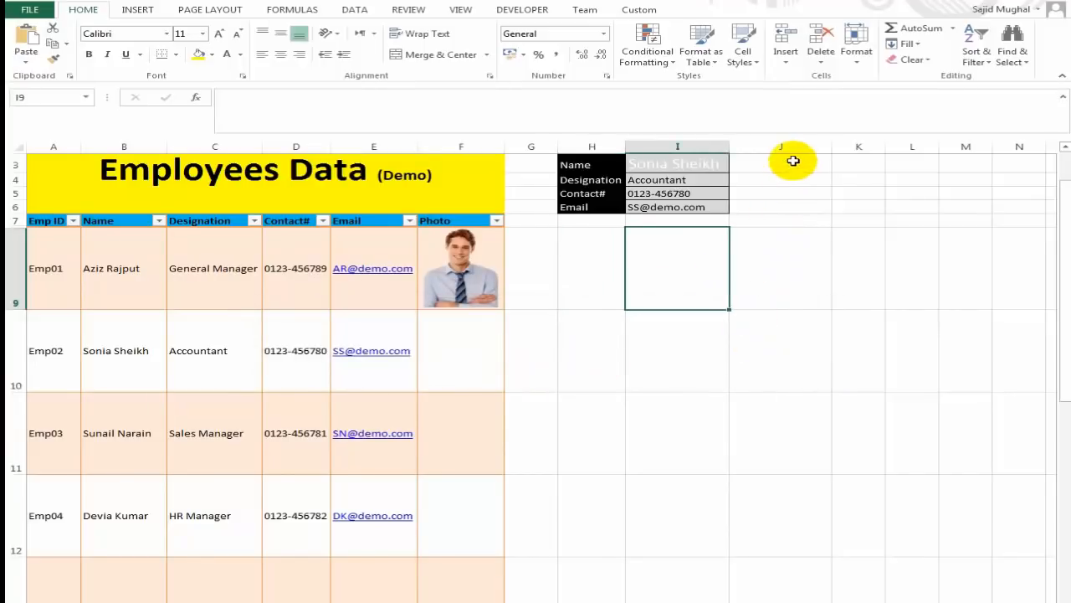
- Add a rounded rectangle labelled "Phot Fit" in column J beside the Name row, shrunk to about 0.37" high and 0.84" wide
{"action": "left_click", "coordinate": [792, 163]}
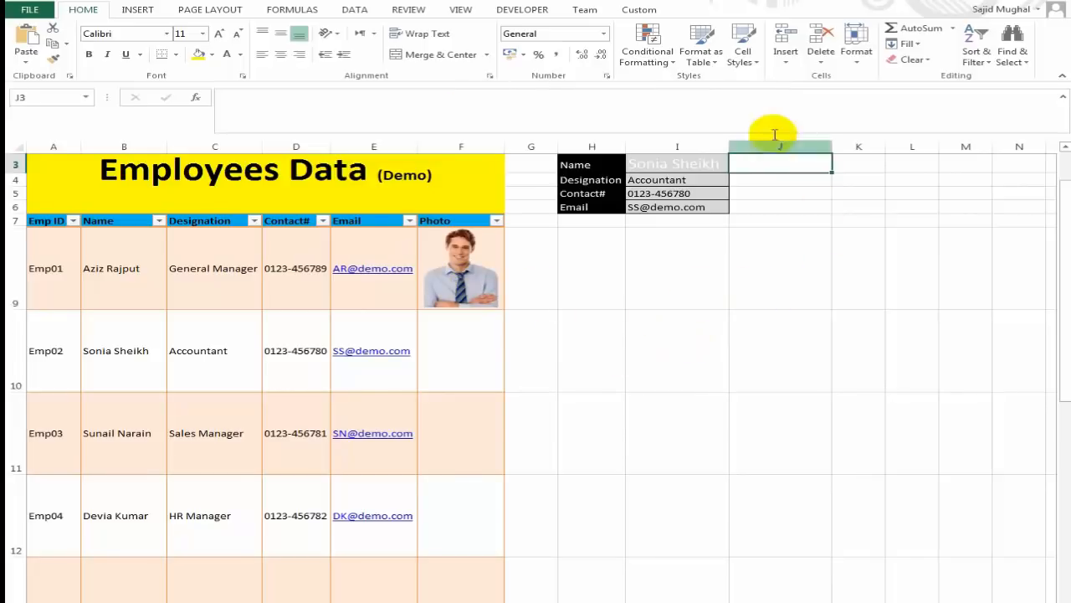
{"action": "left_click", "coordinate": [140, 10]}
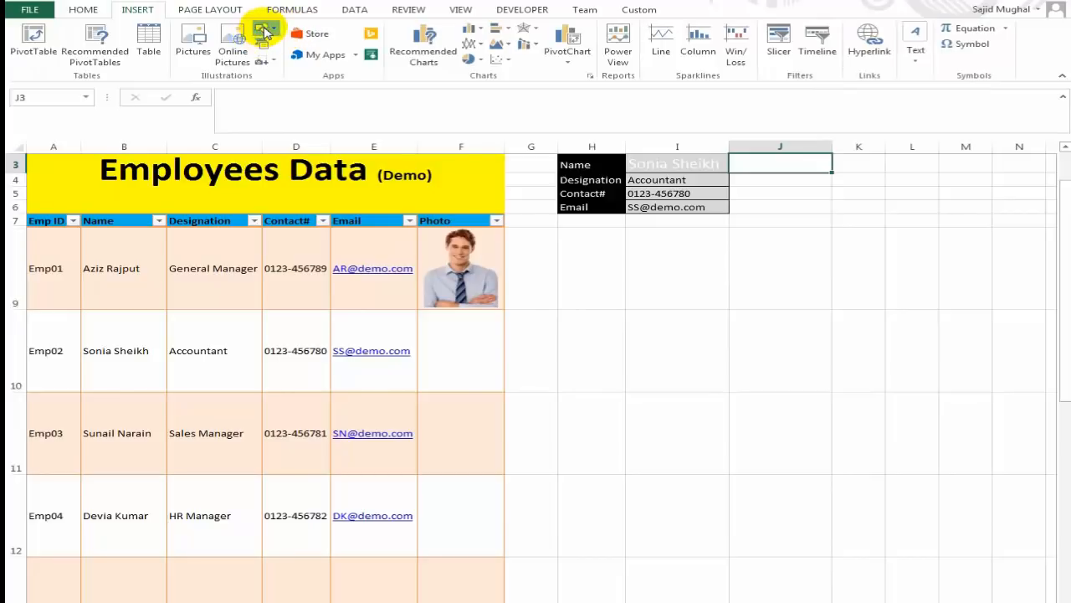
{"action": "left_click", "coordinate": [267, 31]}
{"action": "left_click", "coordinate": [345, 60]}
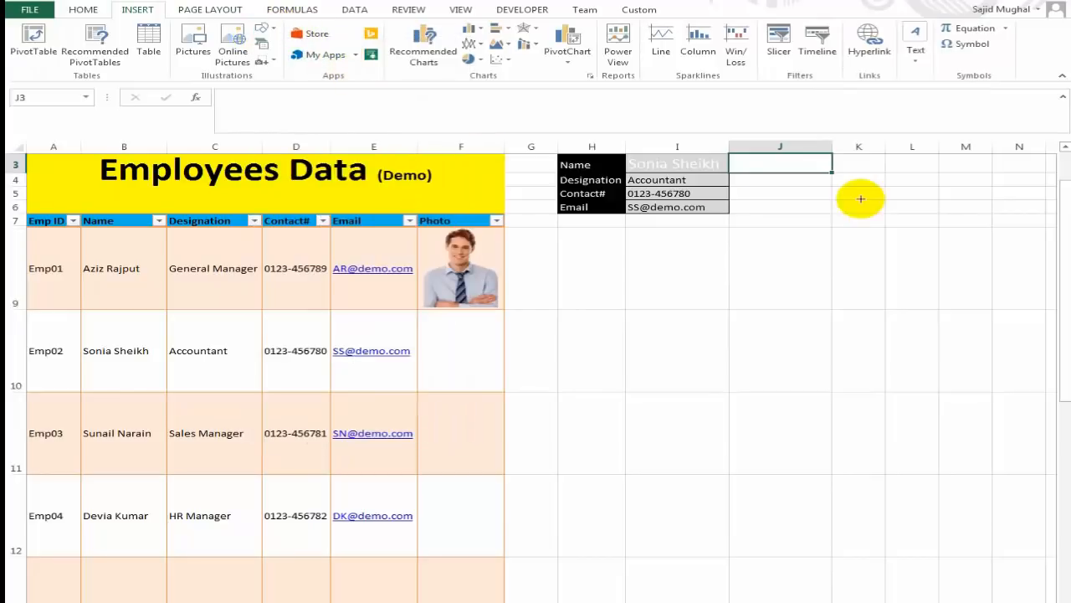
{"action": "left_click", "coordinate": [770, 180]}
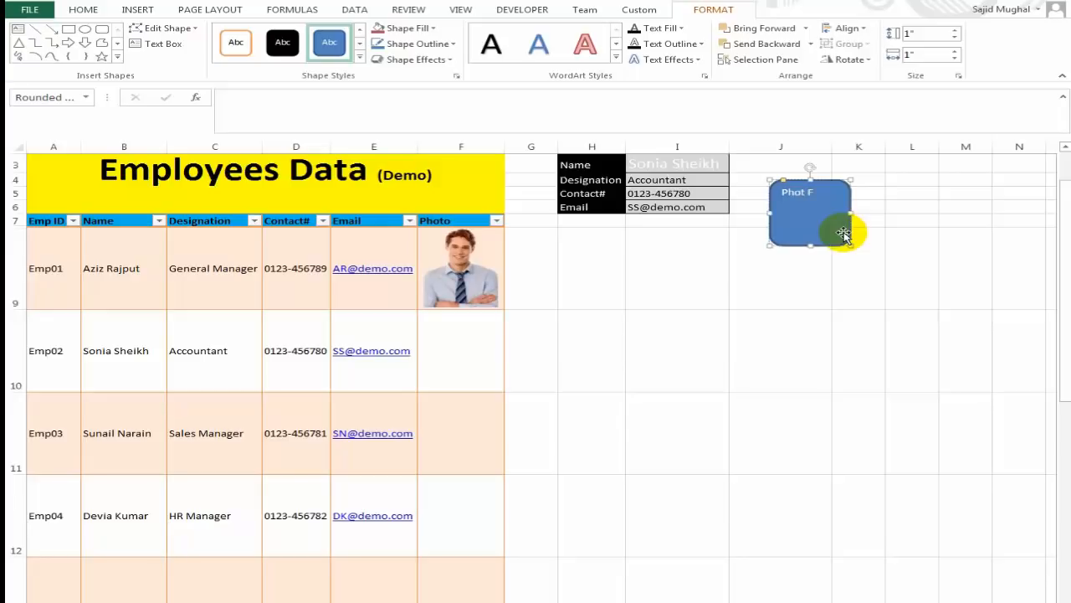
{"action": "left_click", "coordinate": [906, 312]}
{"action": "left_click", "coordinate": [827, 227]}
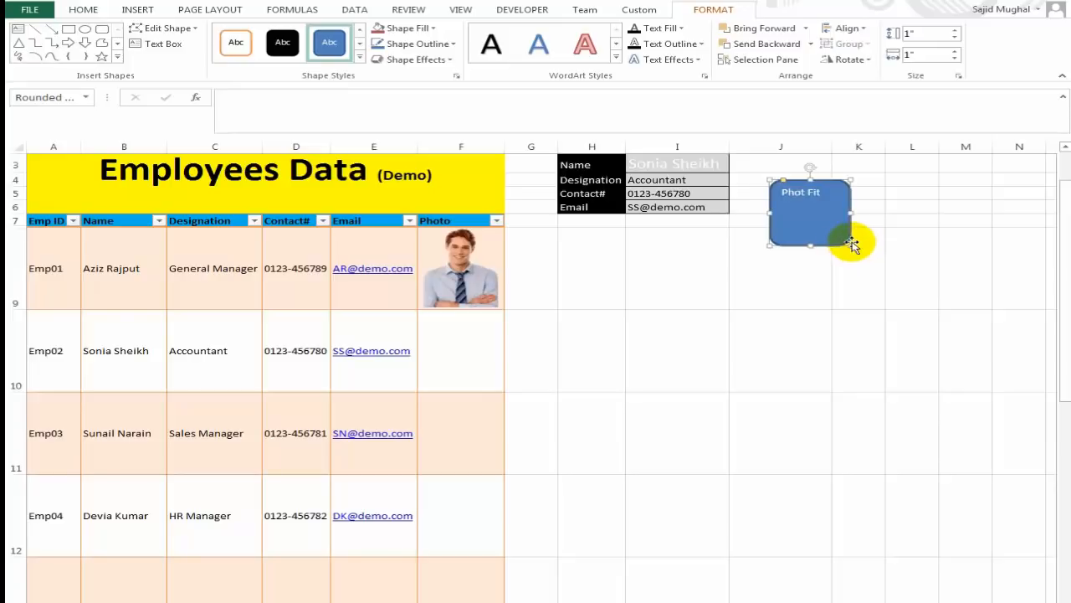
{"action": "mouse_move", "coordinate": [833, 244]}
{"action": "left_mouse_down"}
{"action": "mouse_move", "coordinate": [824, 234]}
{"action": "mouse_move", "coordinate": [844, 208]}
{"action": "mouse_move", "coordinate": [801, 163]}
{"action": "left_mouse_up"}
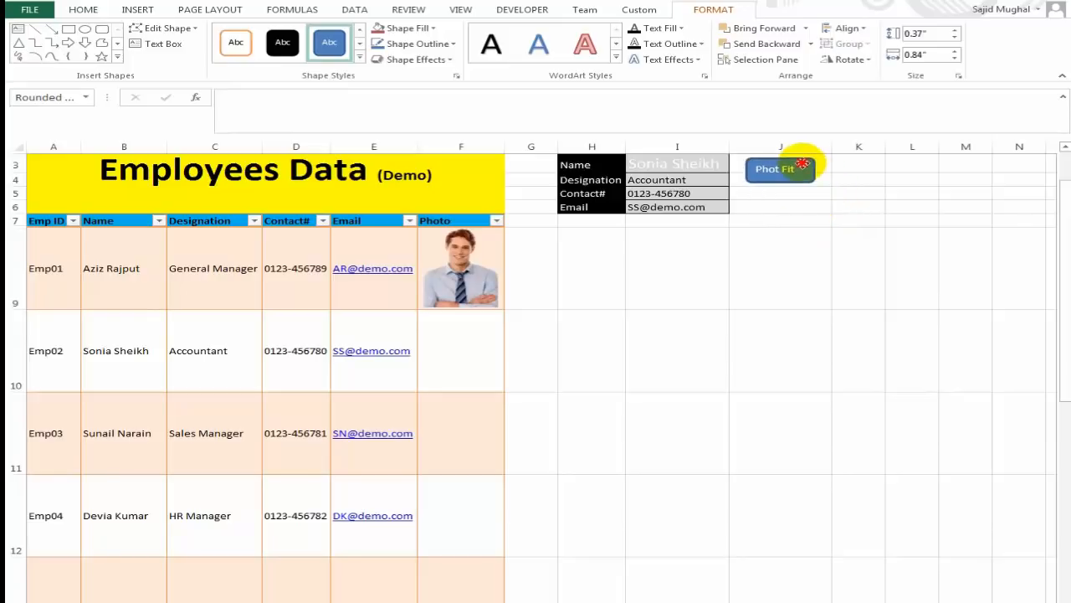
{"action": "left_click", "coordinate": [859, 206]}
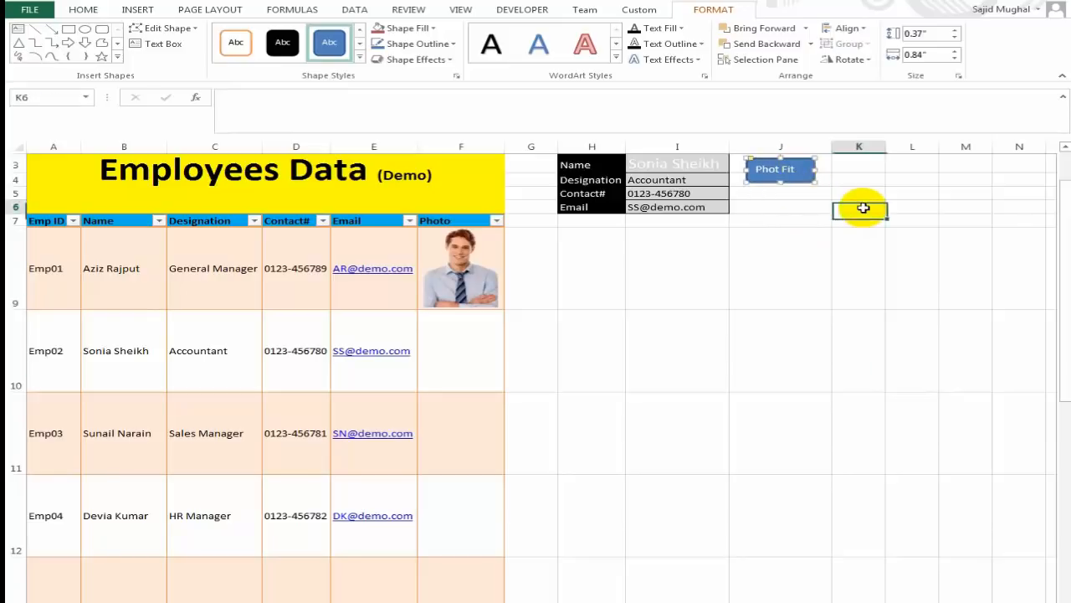
- Assign the PhotoFit macro to the Phot Fit shape and deselect the shape
{"action": "right_click", "coordinate": [781, 163]}
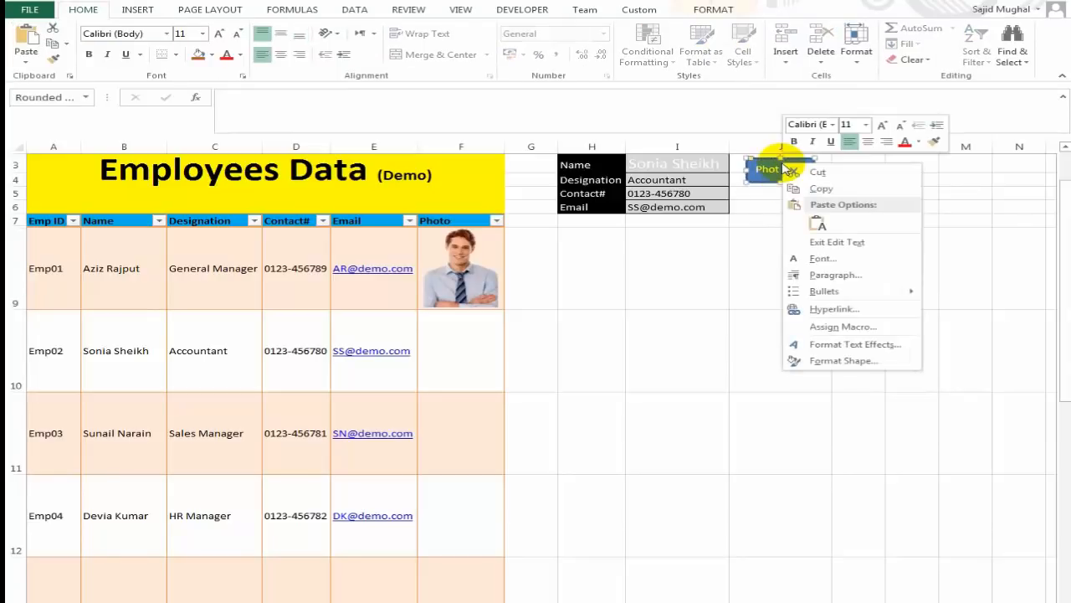
{"action": "left_click", "coordinate": [863, 327]}
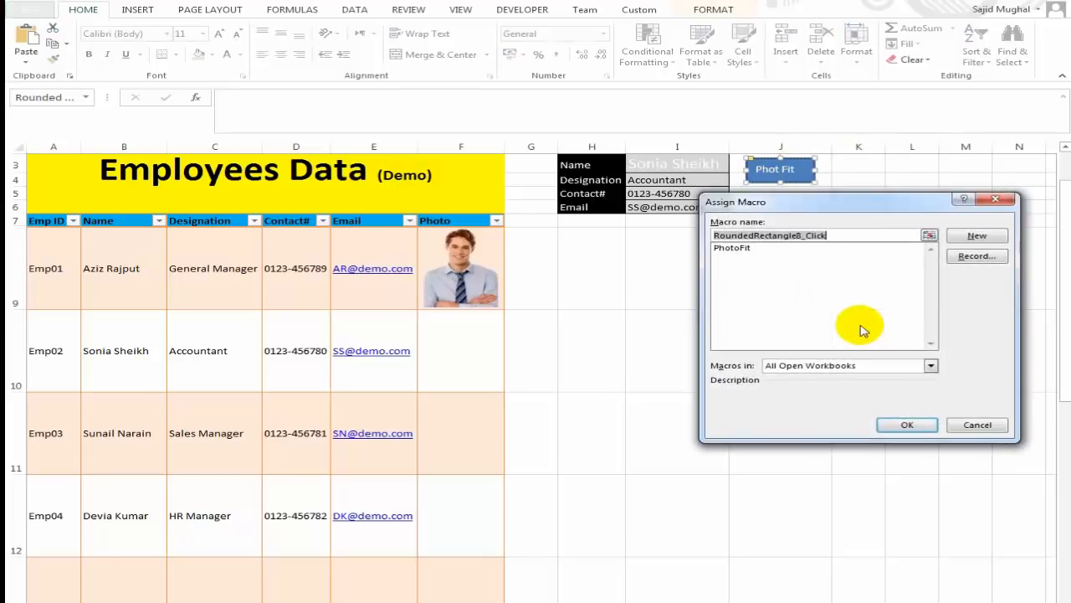
{"action": "left_click", "coordinate": [722, 248]}
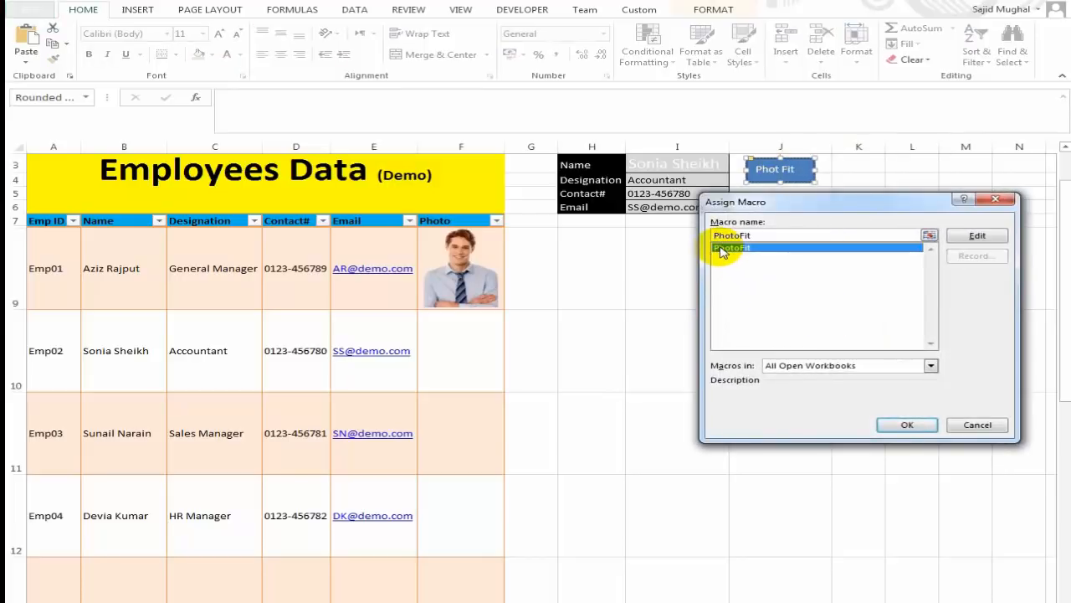
{"action": "left_click", "coordinate": [906, 426]}
{"action": "left_click", "coordinate": [712, 277]}
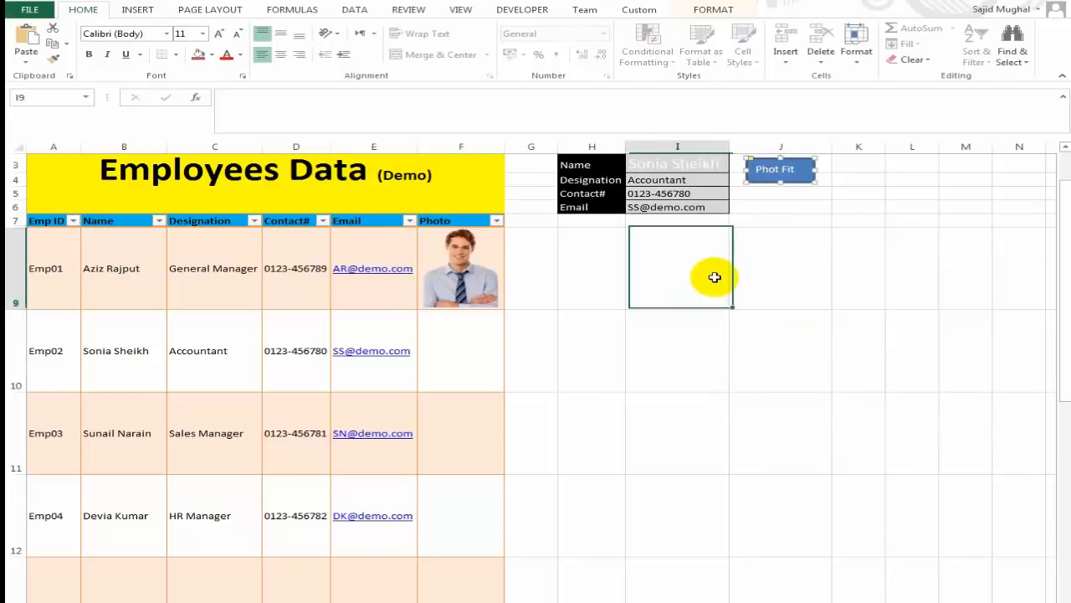
{"action": "left_click", "coordinate": [581, 277]}
- Insert the Office-Worker-Girl picture from the Employee Id folder at cell G10 and shrink it to about 4.35" high and 6.52" wide
{"action": "left_click", "coordinate": [556, 334]}
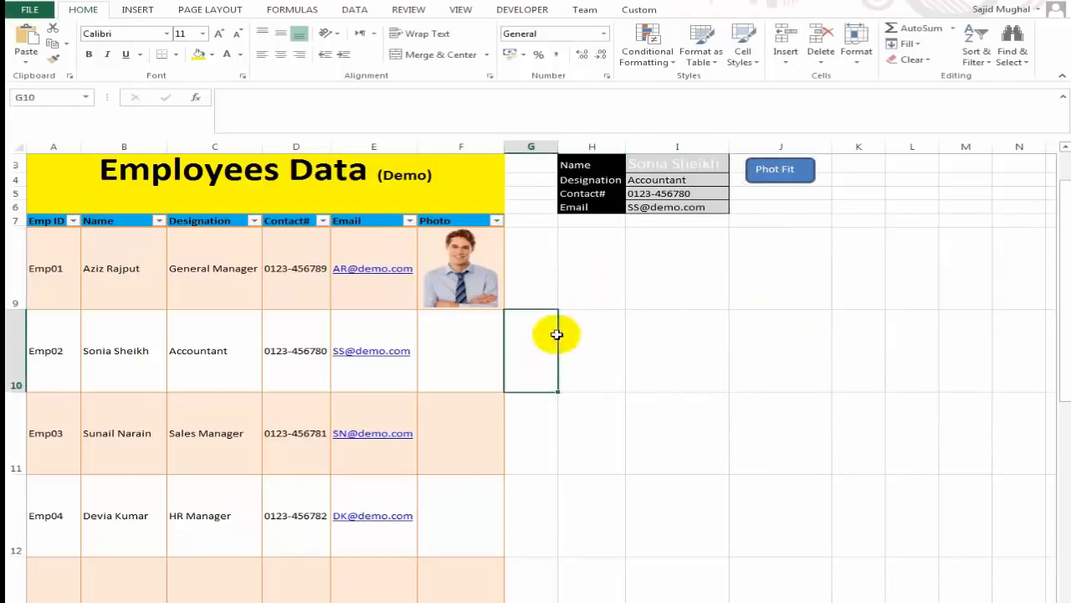
{"action": "left_click", "coordinate": [139, 12]}
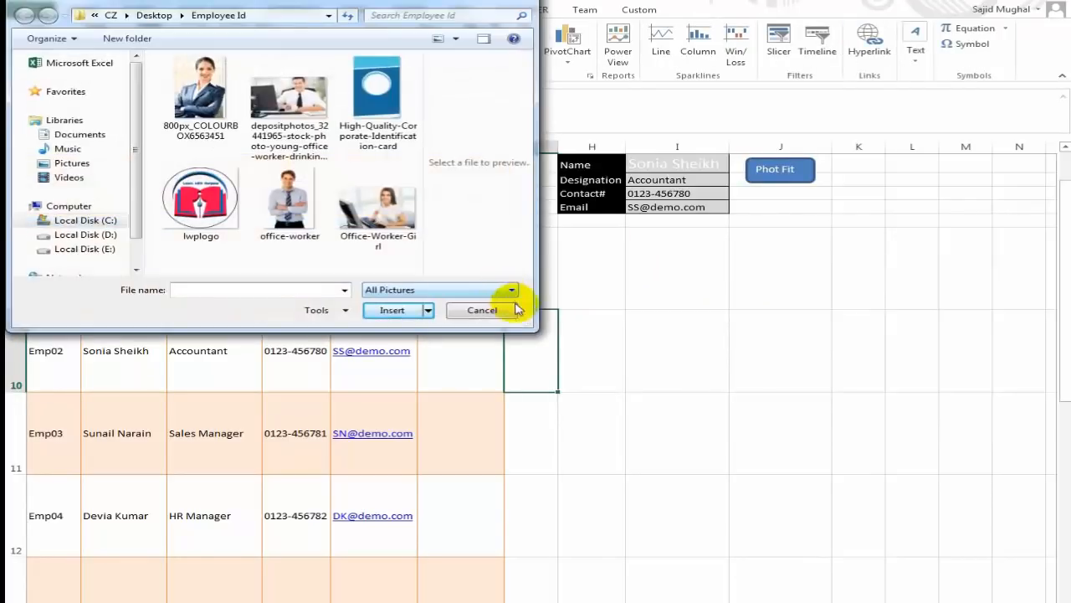
{"action": "left_click", "coordinate": [378, 207]}
{"action": "left_click", "coordinate": [393, 312]}
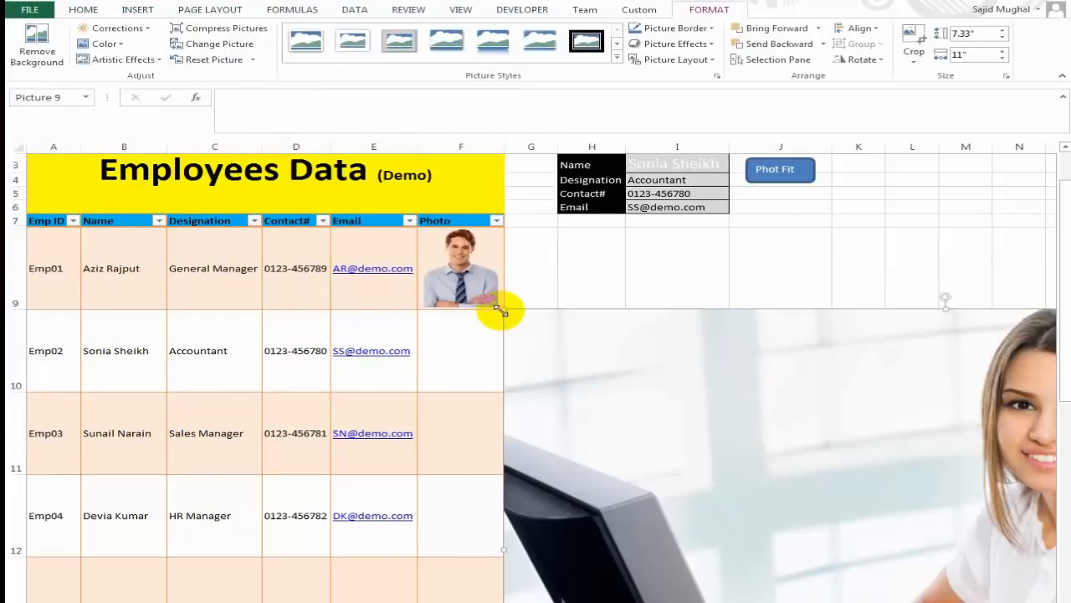
{"action": "left_click_drag", "start_coordinate": [500, 310], "coordinate": [843, 546]}
{"action": "left_click_drag", "start_coordinate": [956, 567], "coordinate": [472, 302]}
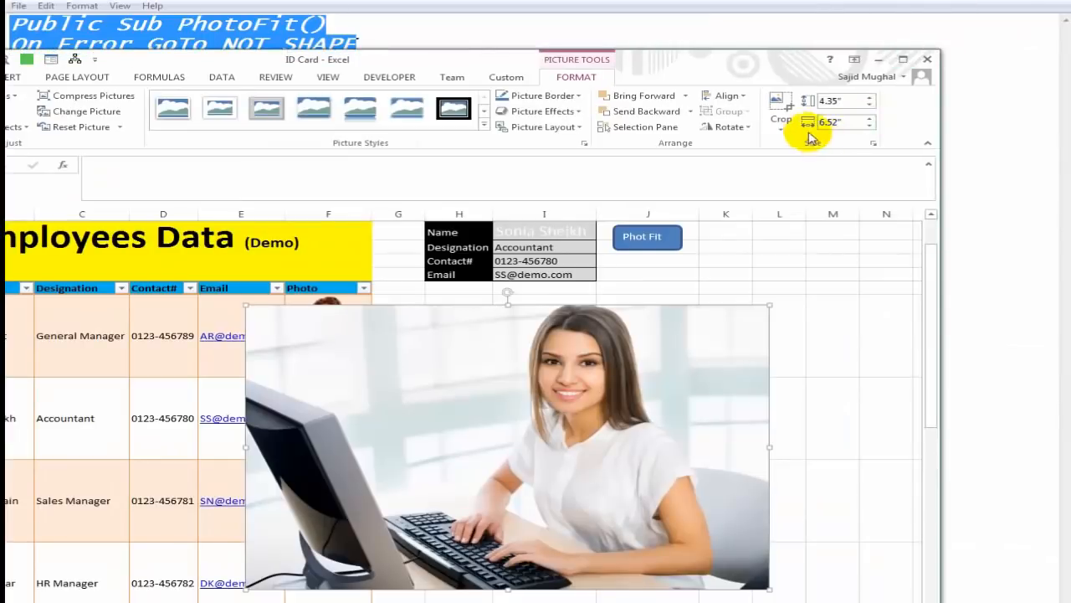
- Crop the woman's picture on both sides to about 2.66" wide and trim its bottom just below her elbows
{"action": "left_click", "coordinate": [914, 52]}
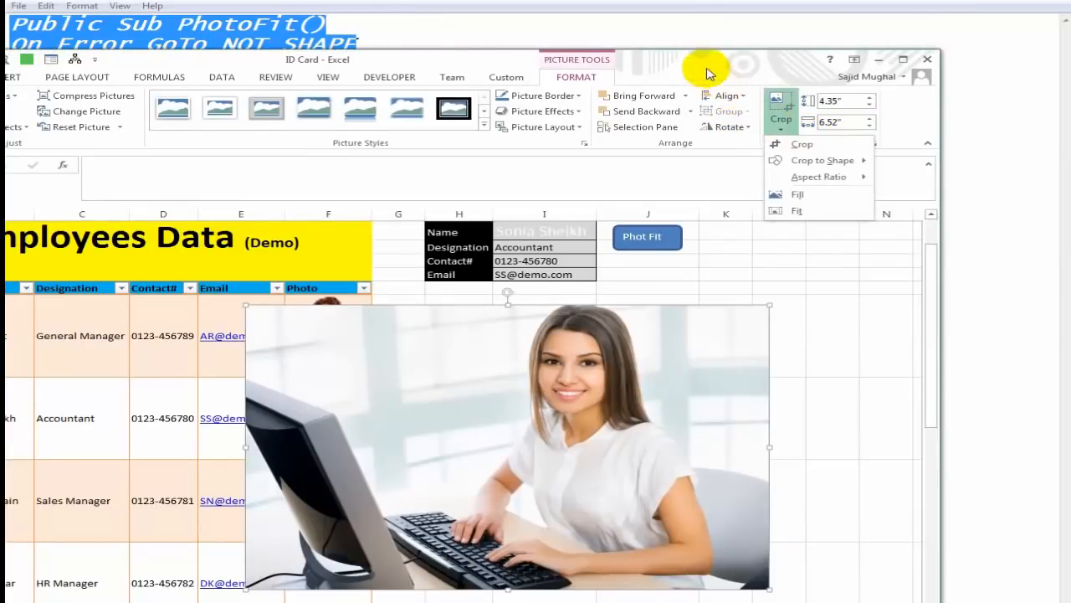
{"action": "left_click", "coordinate": [721, 89]}
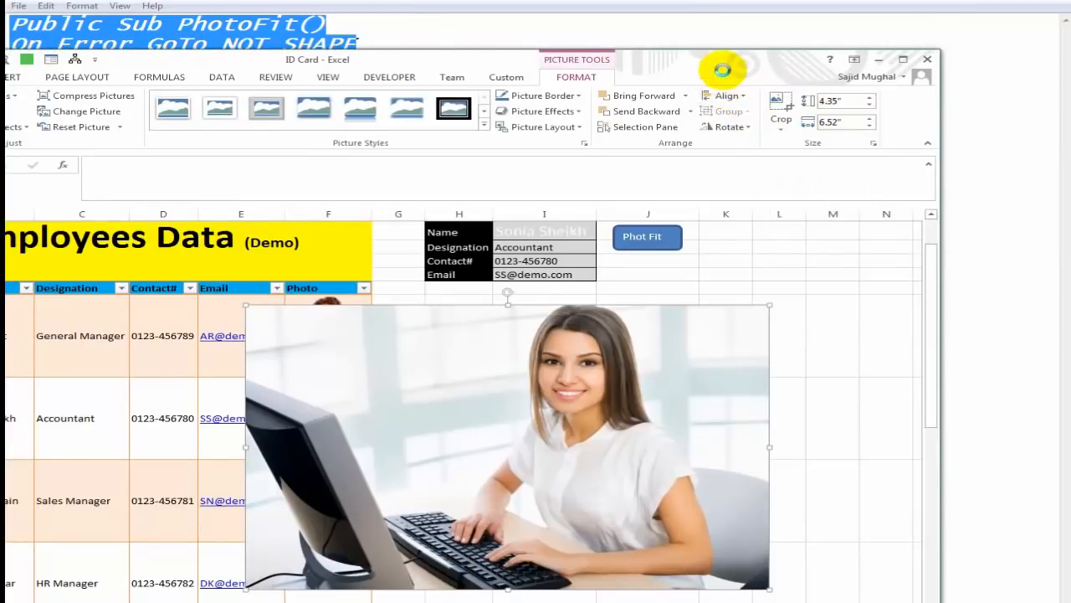
{"action": "left_click", "coordinate": [781, 106]}
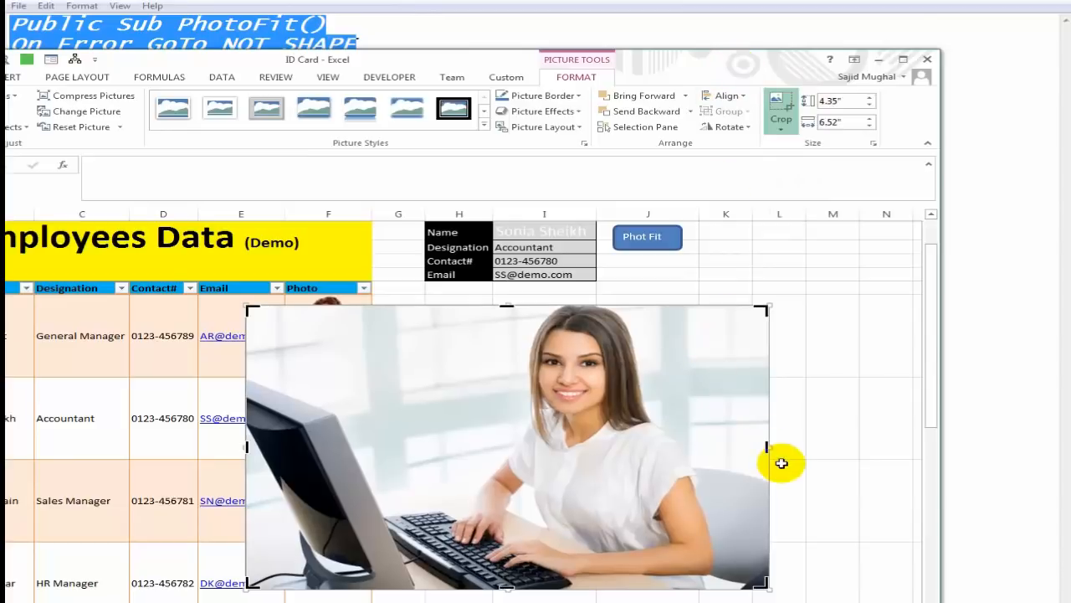
{"action": "left_click_drag", "start_coordinate": [754, 446], "coordinate": [698, 442]}
{"action": "left_click", "coordinate": [472, 426]}
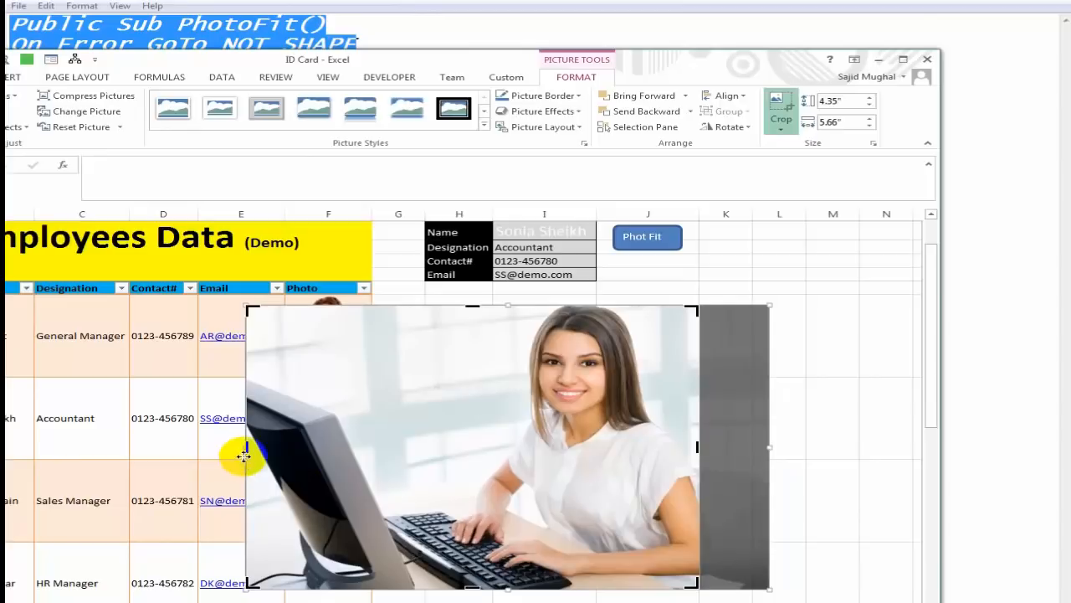
{"action": "left_click_drag", "start_coordinate": [244, 447], "coordinate": [487, 456]}
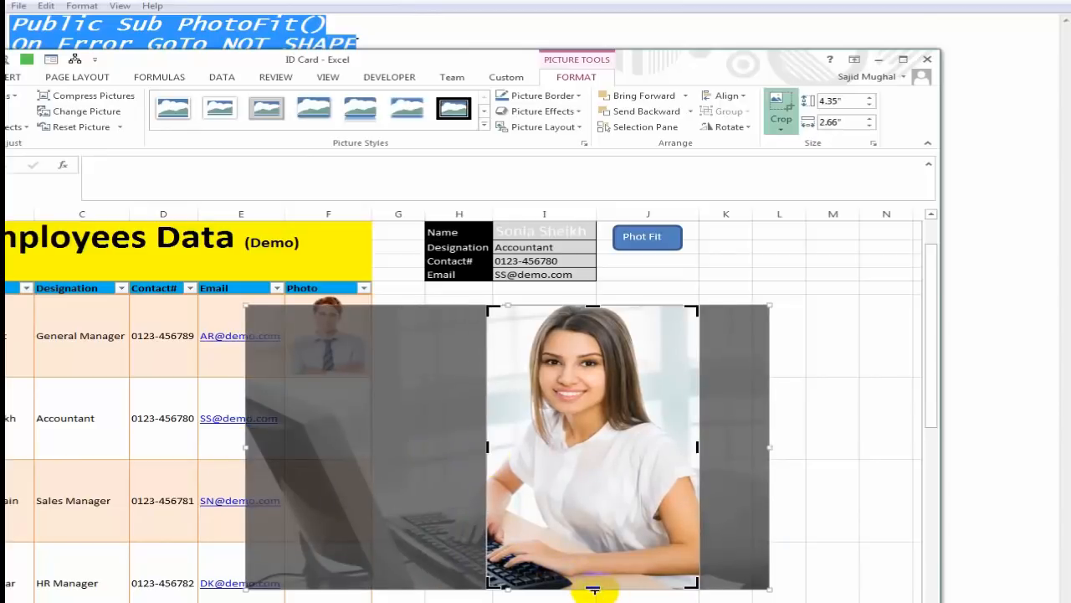
{"action": "left_click_drag", "start_coordinate": [590, 587], "coordinate": [628, 502]}
{"action": "left_click", "coordinate": [827, 465]}
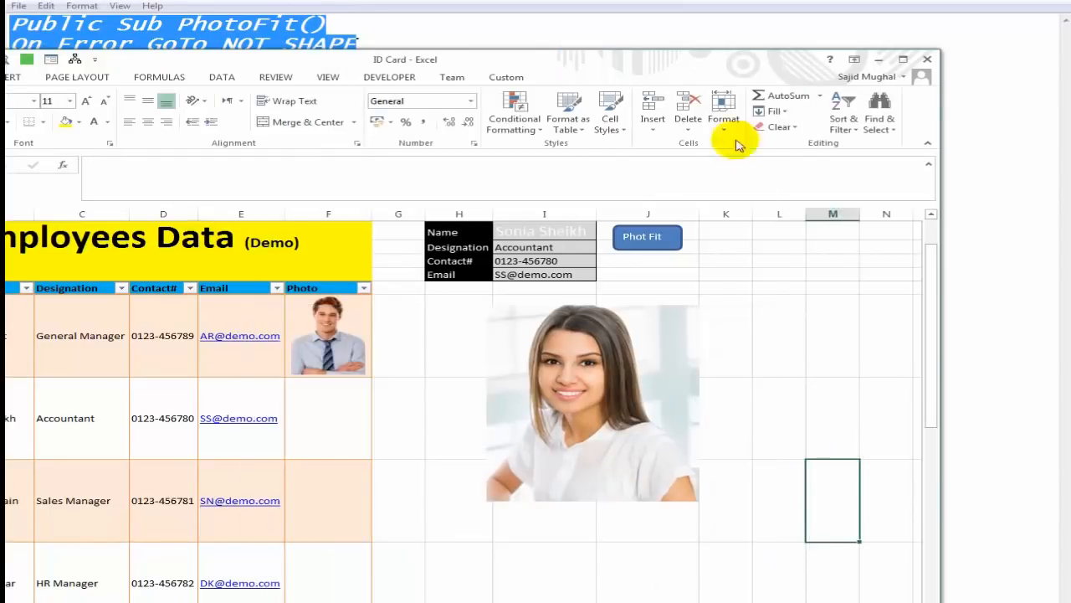
- Maximize the workbook window and move the cropped woman's picture next to the Photo column, with its top edge in the Emp02 row
{"action": "double_click", "coordinate": [701, 71]}
{"action": "left_click", "coordinate": [764, 374]}
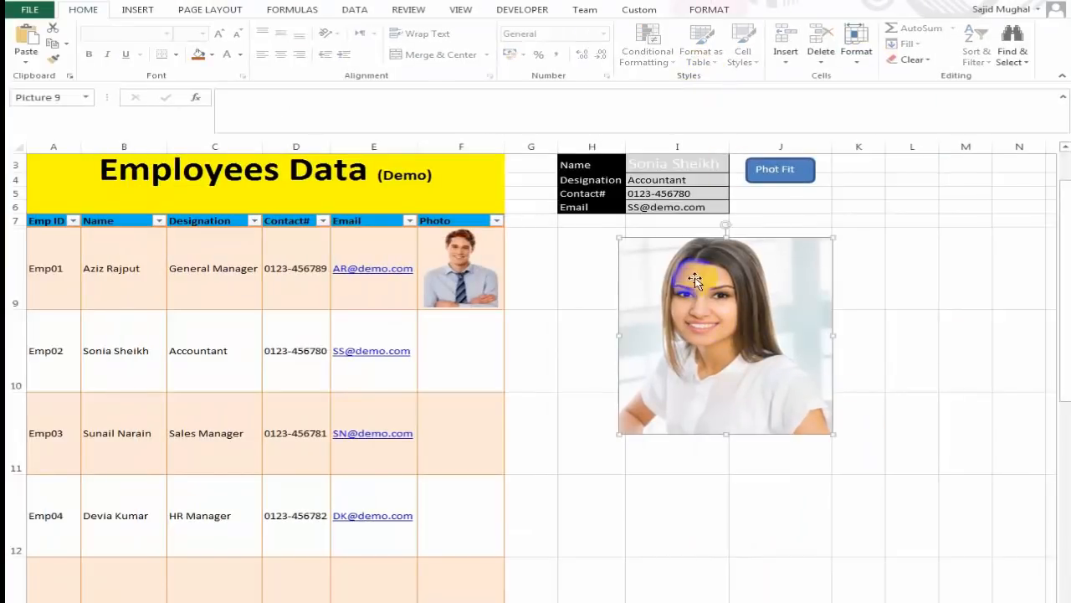
{"action": "left_click_drag", "start_coordinate": [770, 341], "coordinate": [650, 411]}
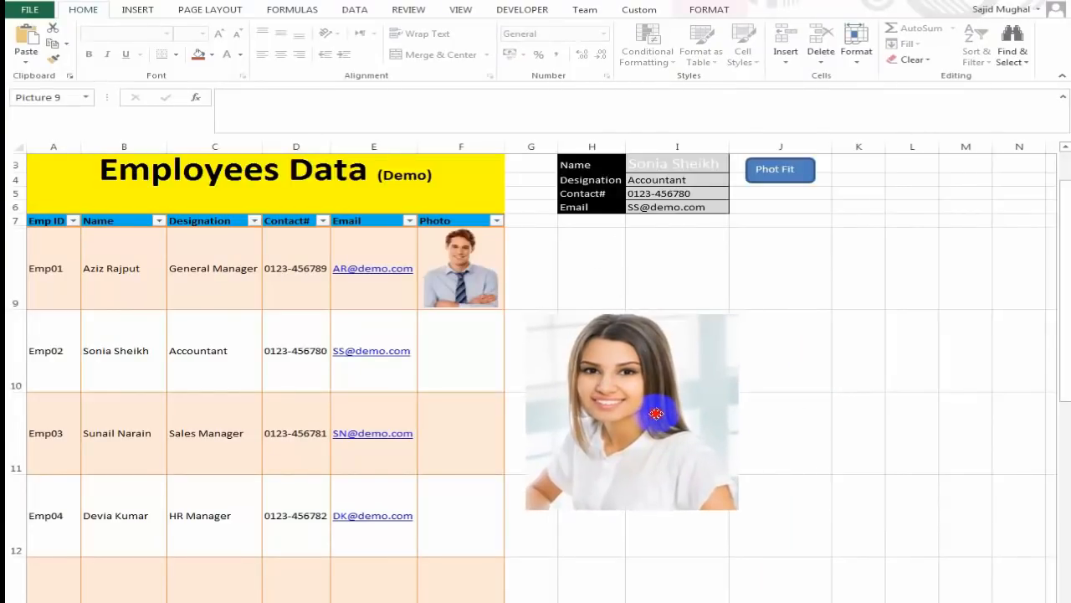
{"action": "left_click_drag", "start_coordinate": [661, 367], "coordinate": [657, 409]}
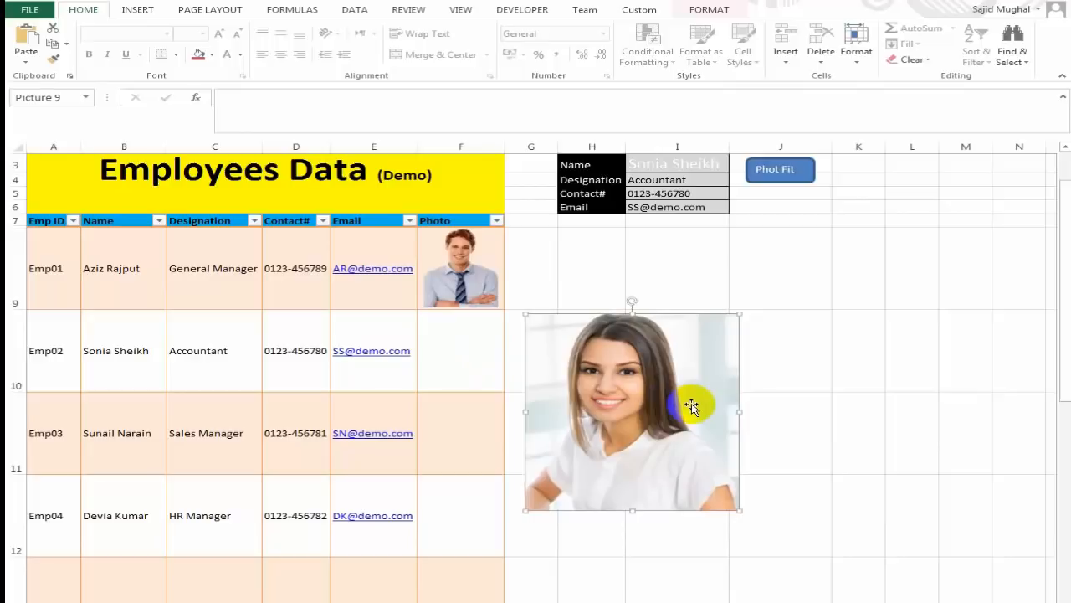
- Run the PhotoFit macro on the cropped woman's picture and place it inside the Emp02 Photo cell
{"action": "left_click", "coordinate": [778, 171]}
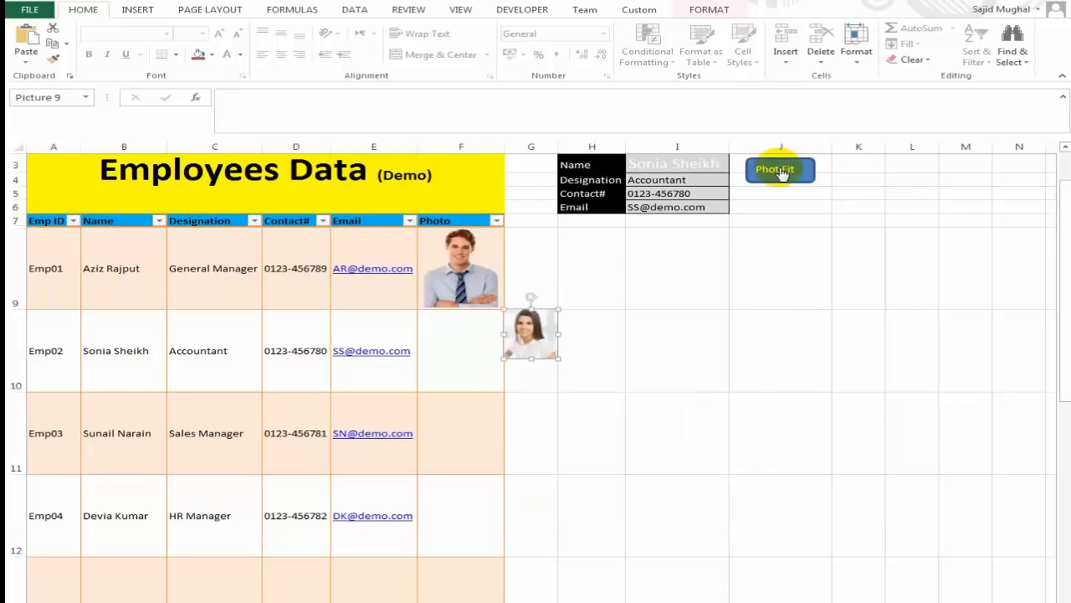
{"action": "left_click_drag", "start_coordinate": [532, 339], "coordinate": [481, 353]}
{"action": "left_click", "coordinate": [585, 354]}
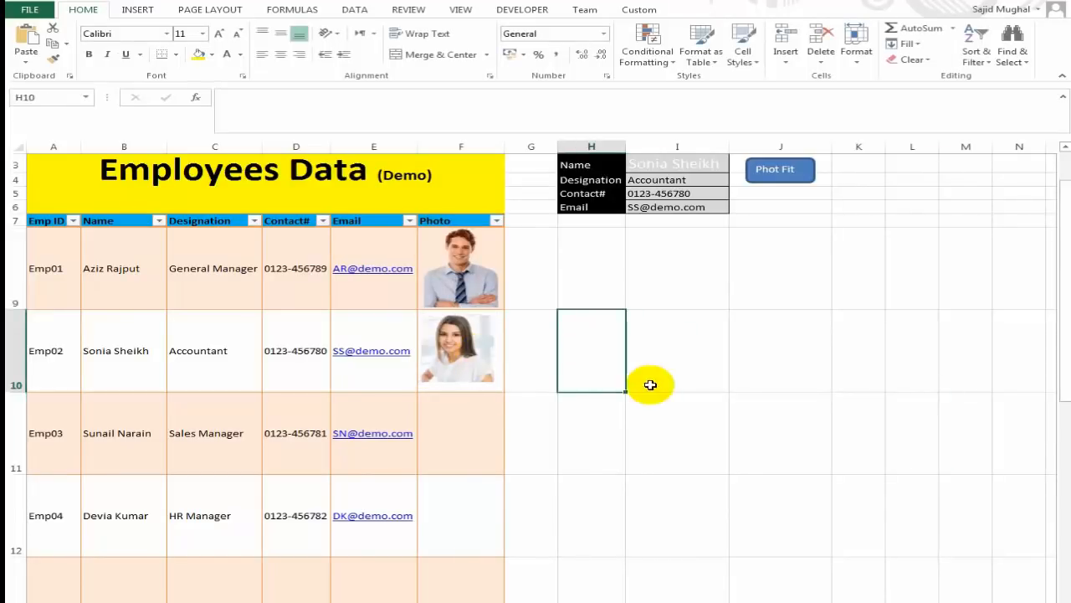
{"action": "left_click", "coordinate": [530, 354]}
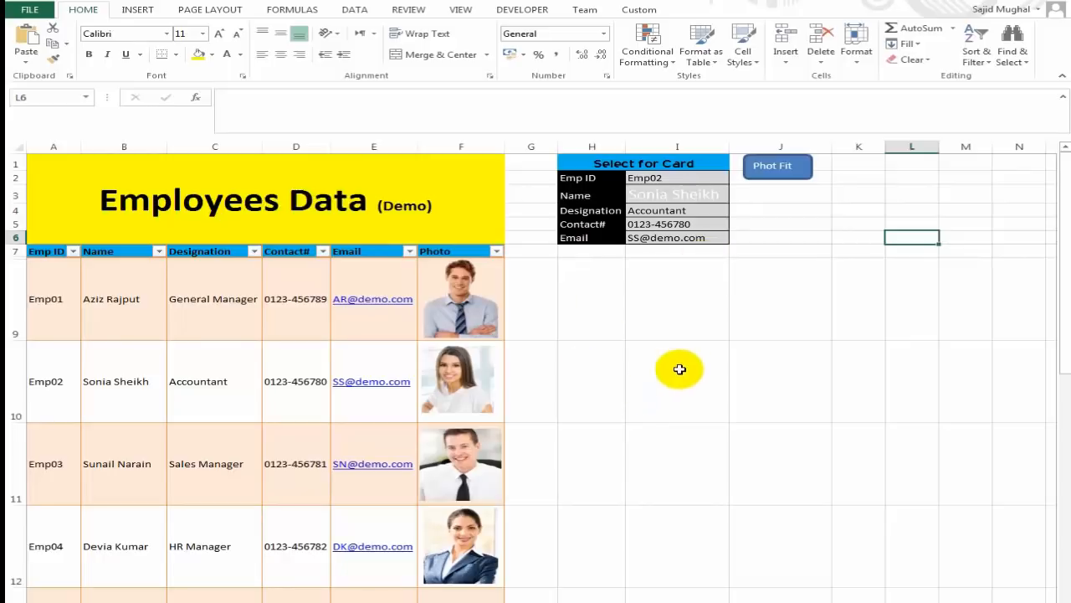
- Insert the High-Quality-Corporate-Identification-card picture from the Employee Id folder at cell I9
{"action": "left_click", "coordinate": [680, 312]}
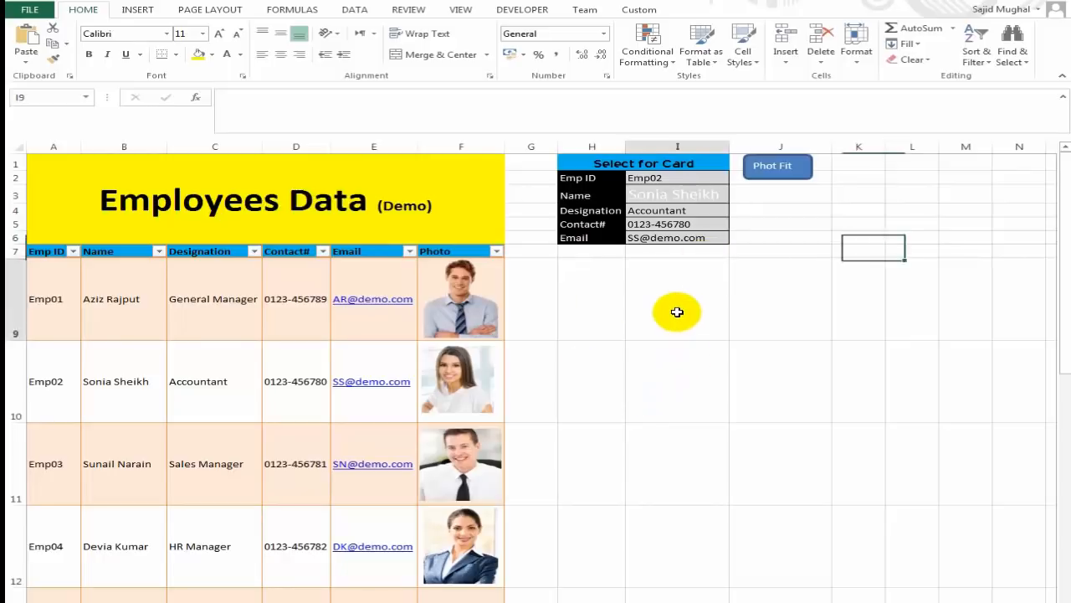
{"action": "left_click", "coordinate": [139, 10]}
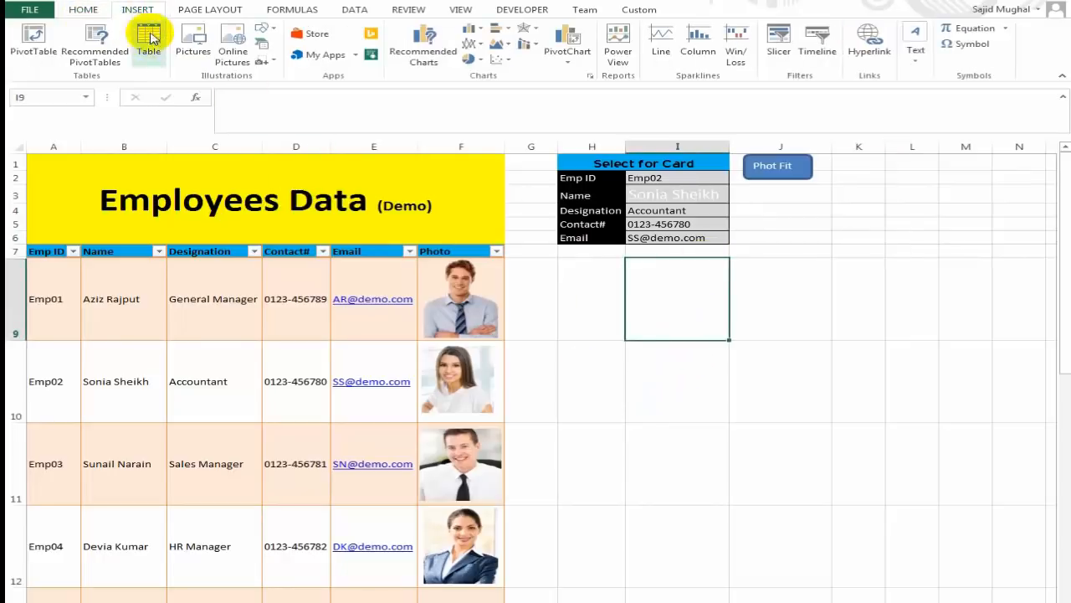
{"action": "left_click", "coordinate": [198, 42]}
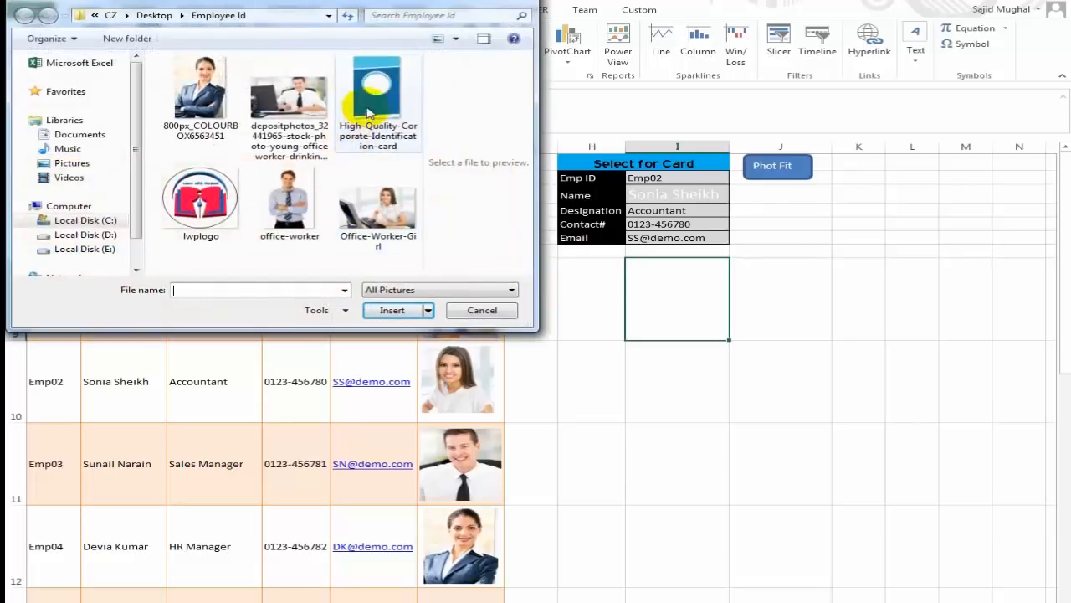
{"action": "left_click", "coordinate": [378, 100]}
{"action": "left_click", "coordinate": [403, 309]}
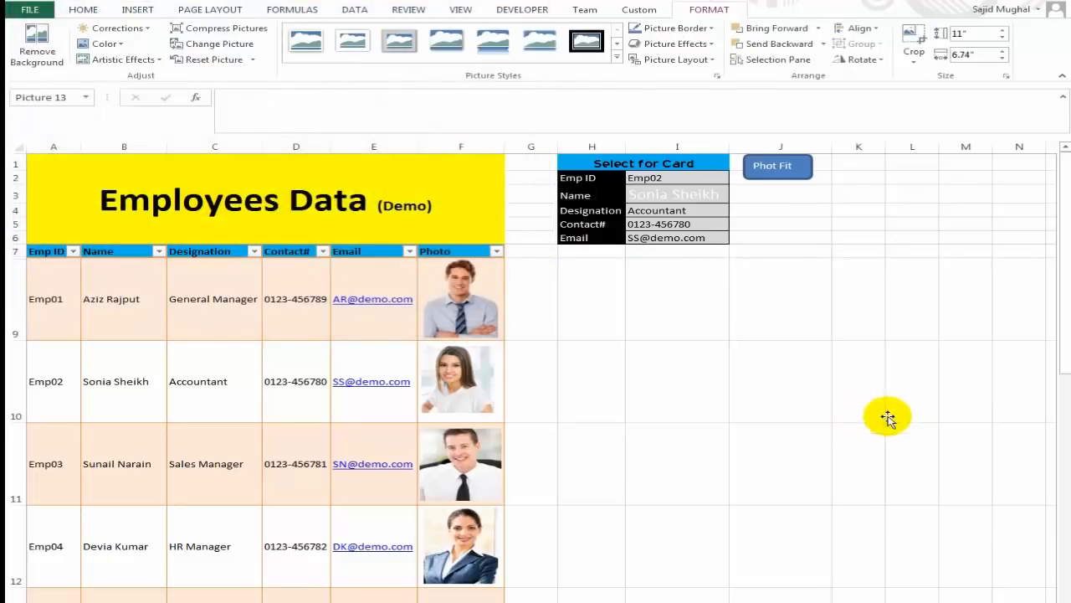
- Shrink the ID card picture proportionally, keeping its top in I9, so it fits within columns I to K and rows 9 to 12
{"action": "left_click_drag", "start_coordinate": [621, 256], "coordinate": [648, 283]}
{"action": "left_click_drag", "start_coordinate": [841, 344], "coordinate": [825, 327]}
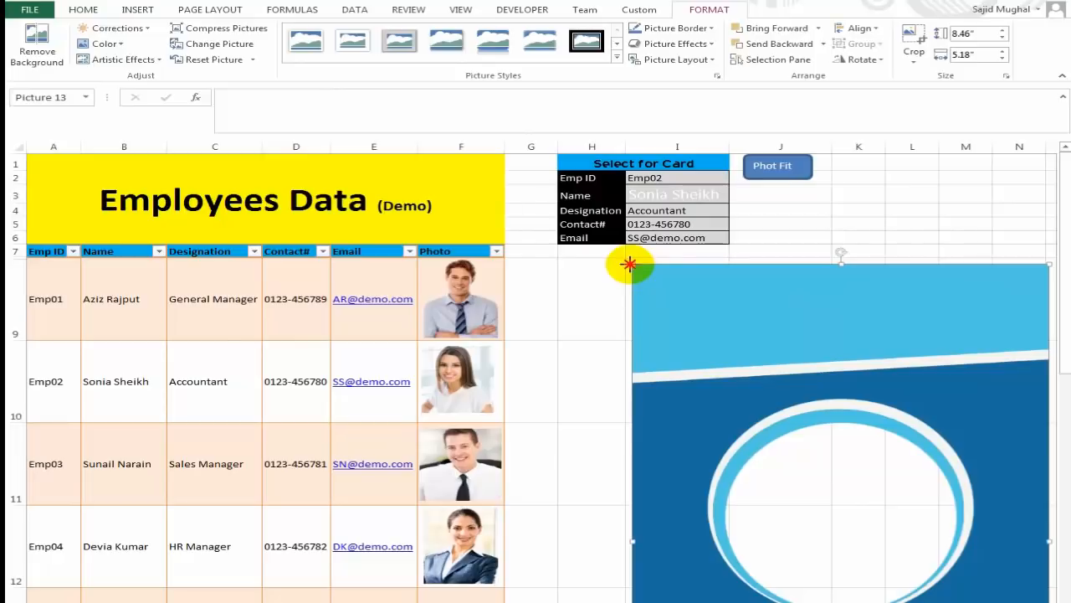
{"action": "left_click_drag", "start_coordinate": [631, 265], "coordinate": [806, 440]}
{"action": "left_click_drag", "start_coordinate": [881, 476], "coordinate": [749, 301]}
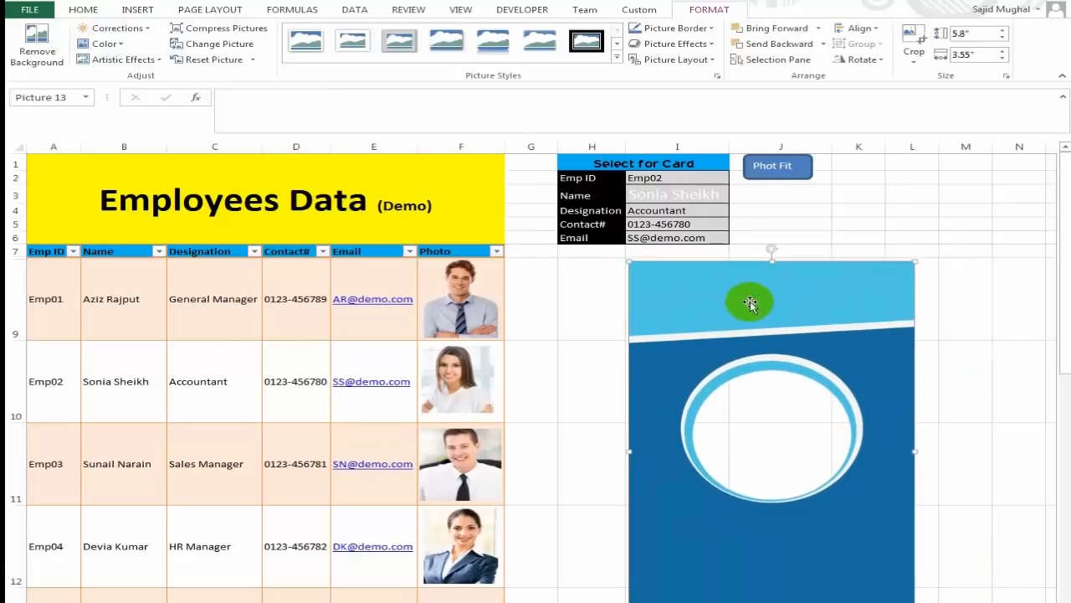
{"action": "scroll", "coordinate": [812, 478], "scroll_direction": "down", "scroll_amount": 2}
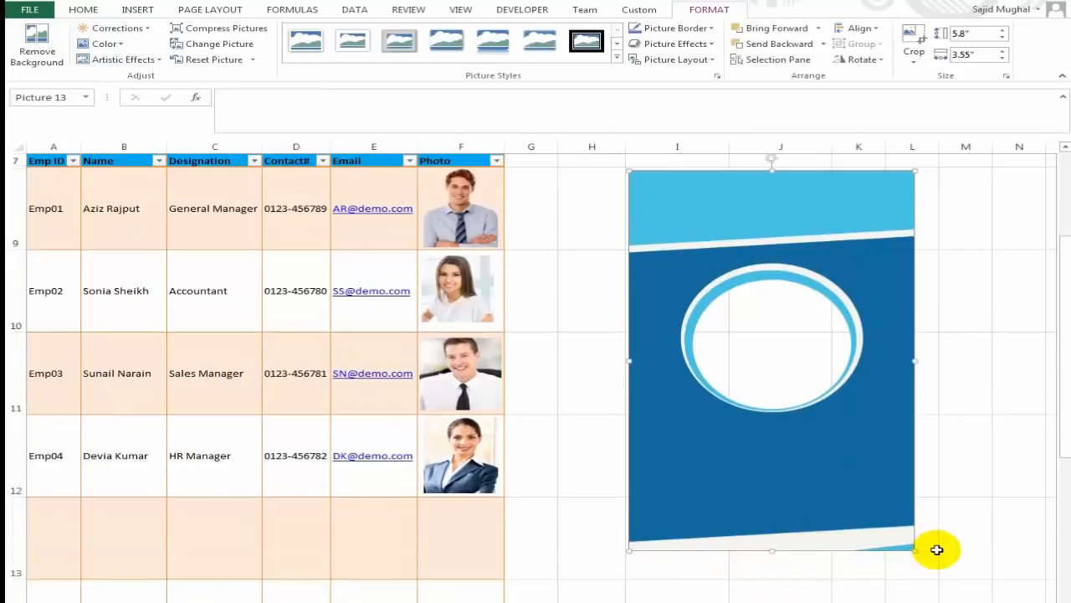
{"action": "left_click_drag", "start_coordinate": [916, 550], "coordinate": [830, 493]}
{"action": "left_click", "coordinate": [1020, 375]}
- Nudge the ID card picture slightly to the right so it sits centred across columns I to K
{"action": "scroll", "coordinate": [920, 376], "scroll_direction": "up", "scroll_amount": 2}
{"action": "left_click", "coordinate": [812, 360]}
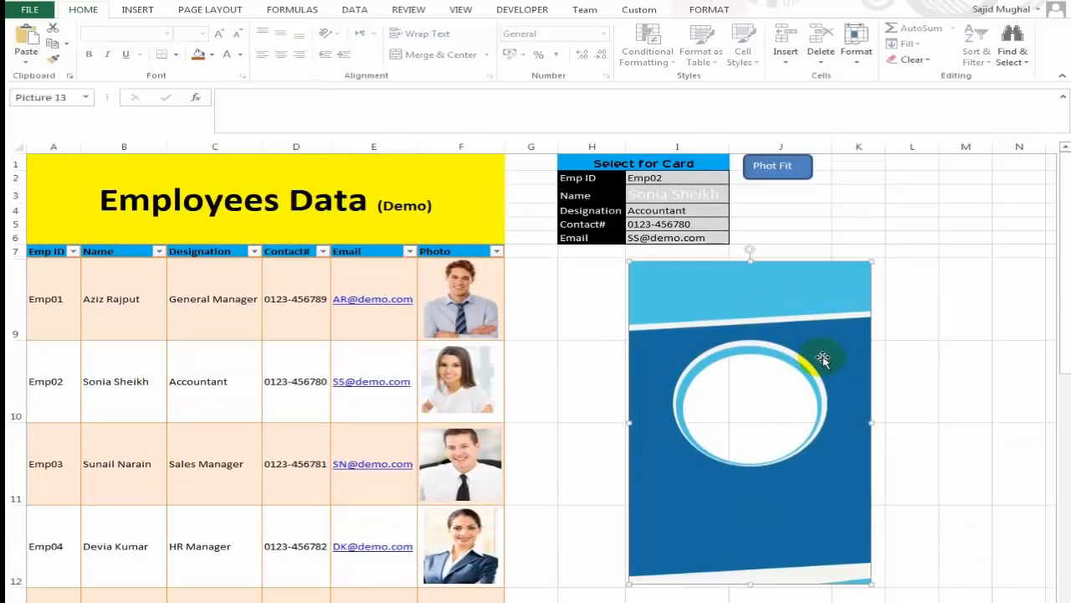
{"action": "key", "text": "Right"}
{"action": "key", "text": "Right"}
{"action": "key", "text": "Right"}
{"action": "key", "text": "Right"}
{"action": "key", "text": "Right"}
{"action": "key", "text": "Right"}
{"action": "key", "text": "Right"}
{"action": "key", "text": "Right"}
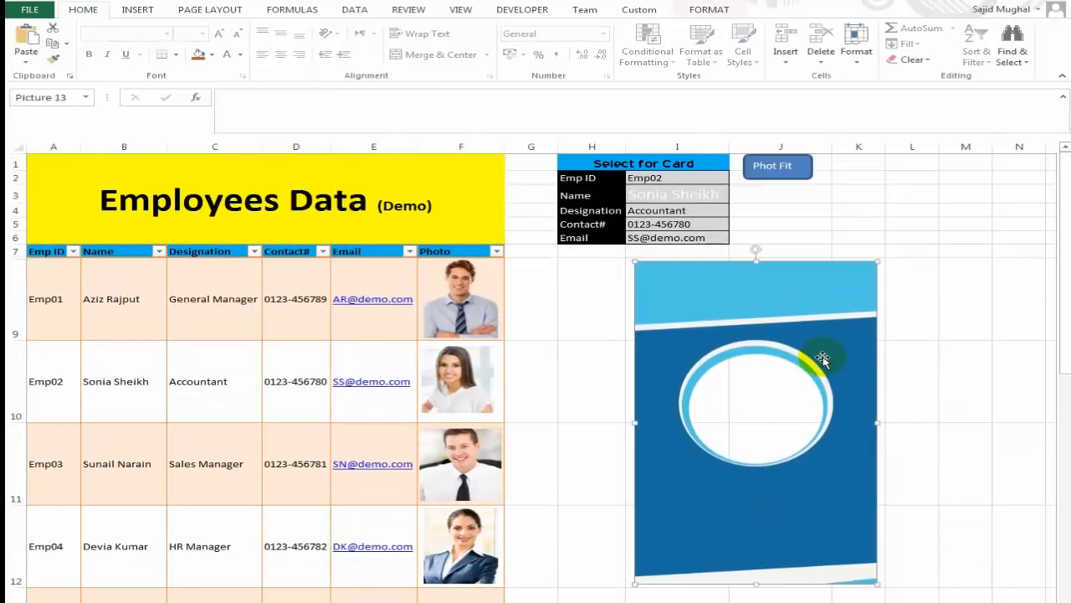
{"action": "key", "text": "Left"}
{"action": "key", "text": "Left"}
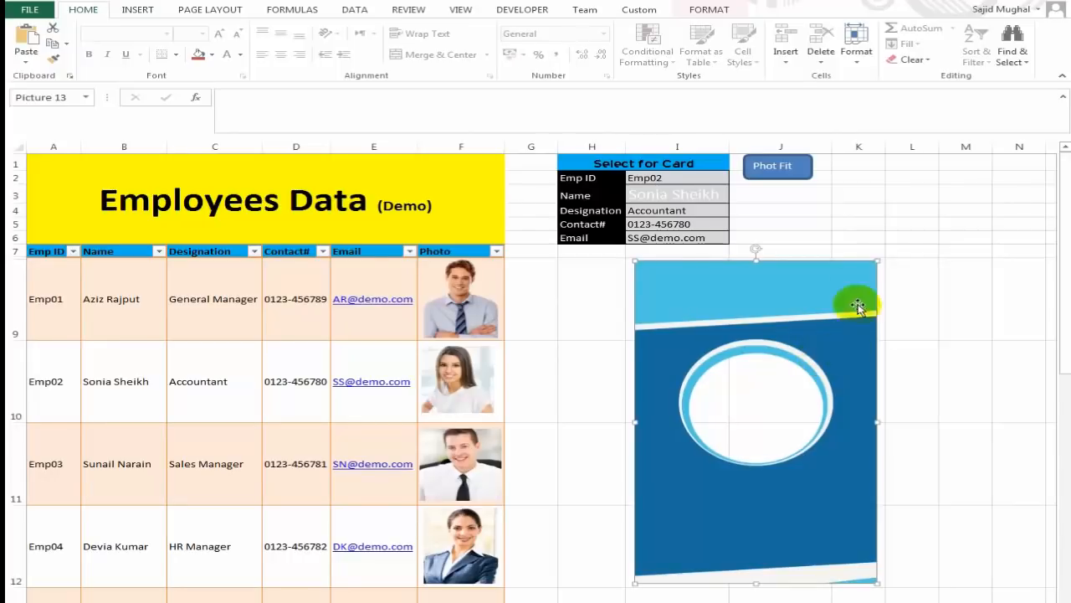
- Set the print area to cells I9:K12, the range behind the ID card picture
{"action": "left_click", "coordinate": [916, 276]}
{"action": "key", "text": "Left"}
{"action": "key", "text": "Left"}
{"action": "key", "text": "Left"}
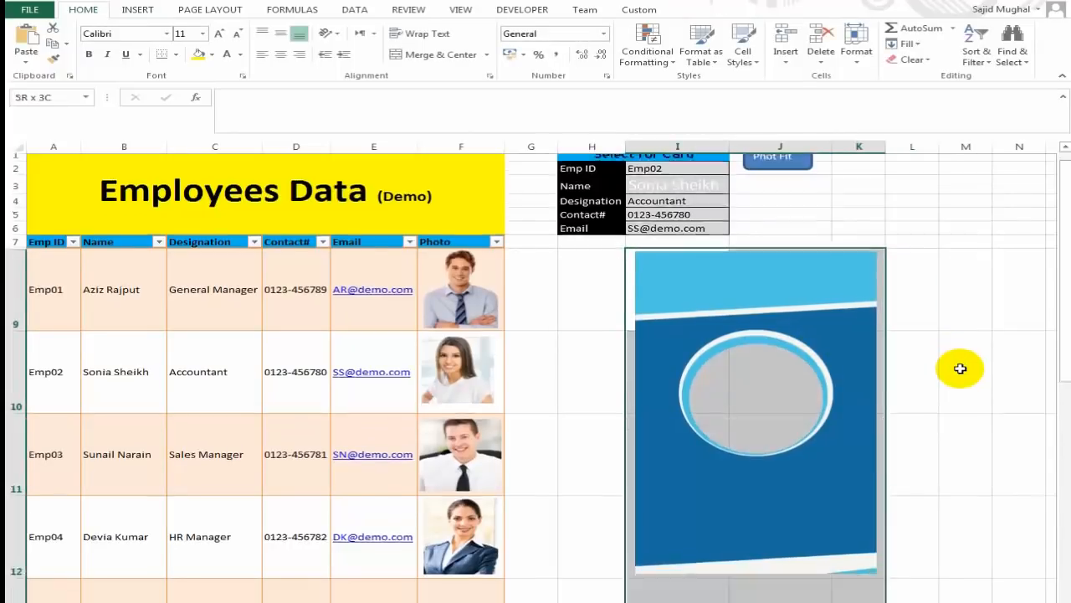
{"action": "scroll", "coordinate": [960, 368], "scroll_direction": "down", "scroll_amount": 1}
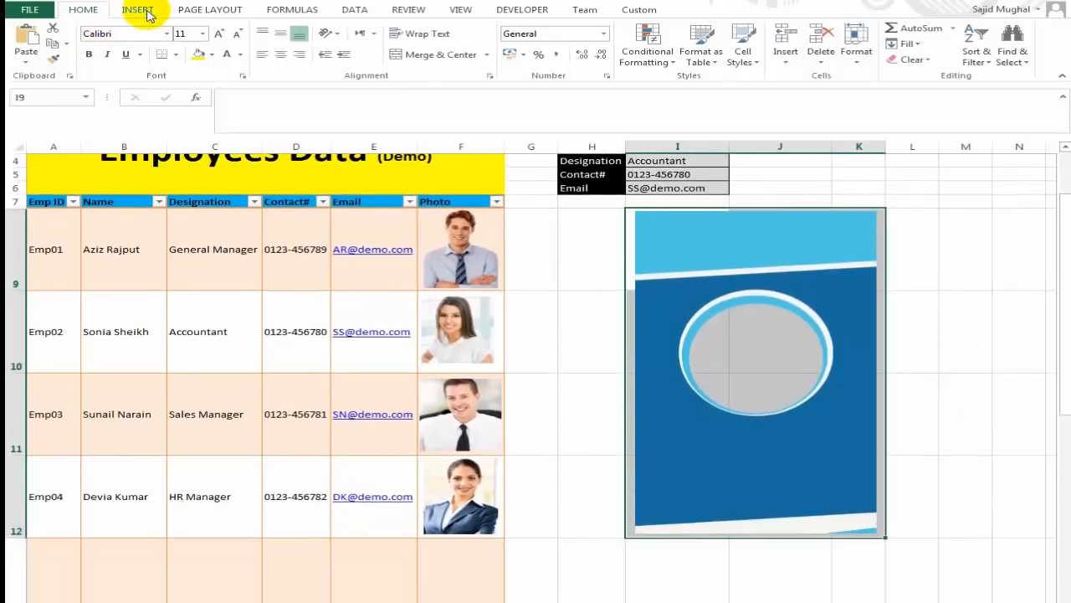
{"action": "left_click", "coordinate": [211, 10]}
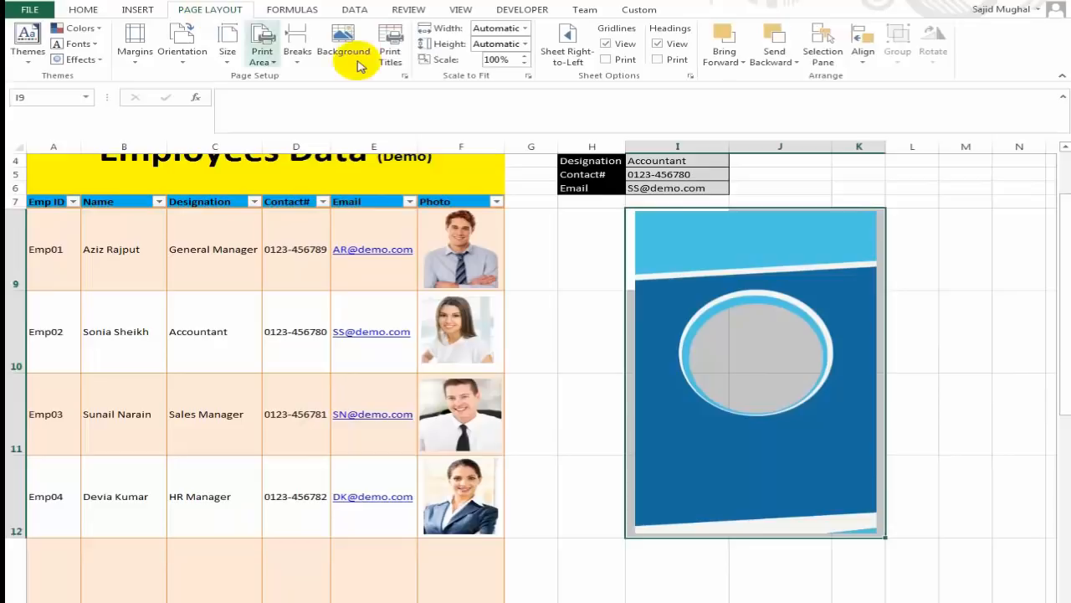
{"action": "left_click", "coordinate": [264, 54]}
{"action": "left_click", "coordinate": [300, 77]}
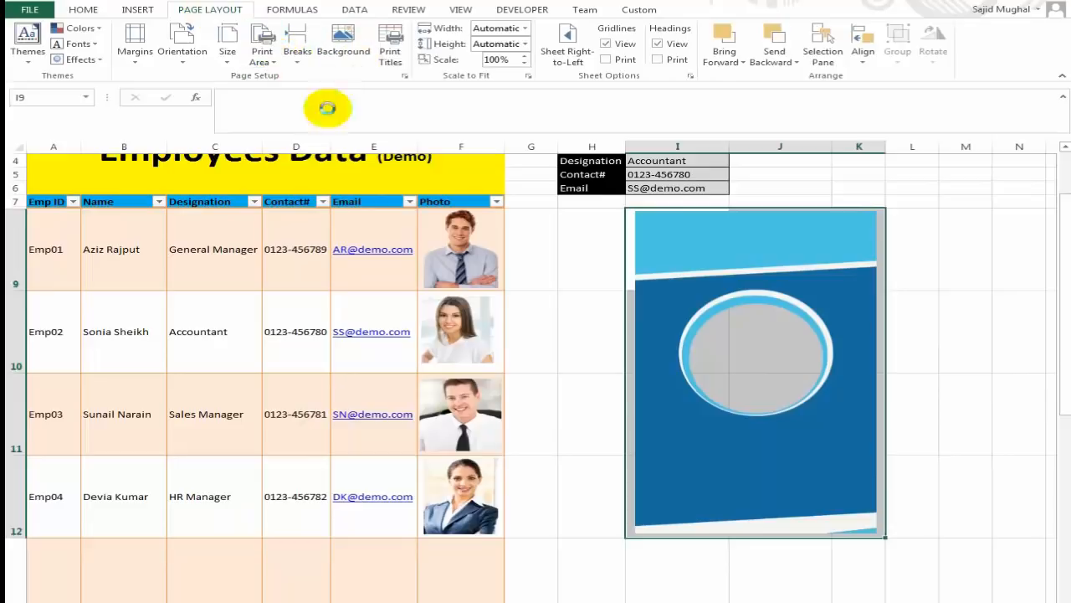
{"action": "left_click", "coordinate": [925, 315]}
{"action": "scroll", "coordinate": [924, 315], "scroll_direction": "up", "scroll_amount": 1}
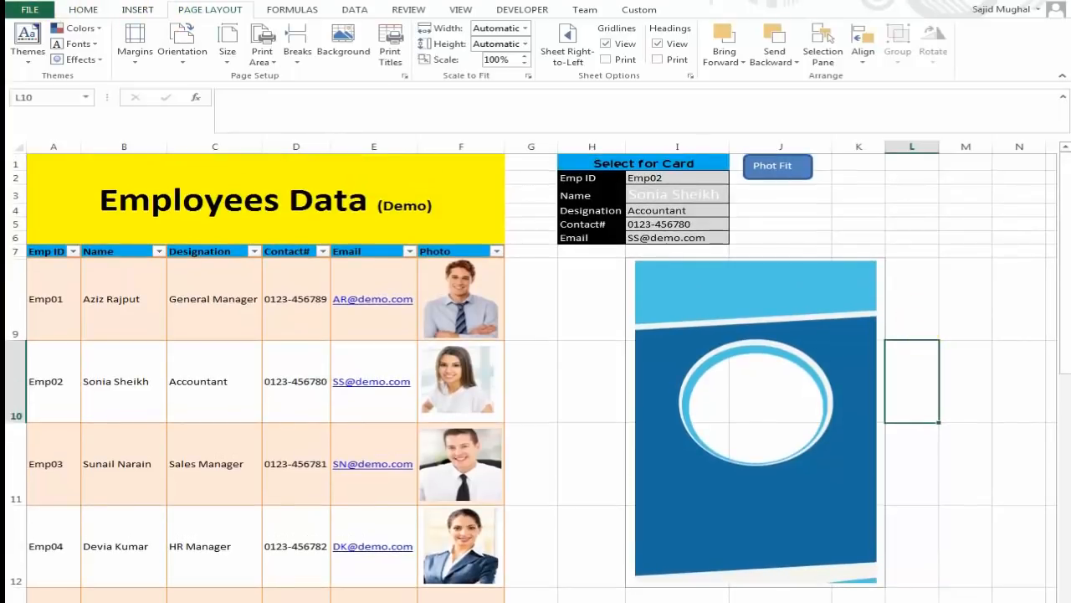
- Check the print preview of the ID card and return to the worksheet
{"action": "key", "text": "ctrl+p"}
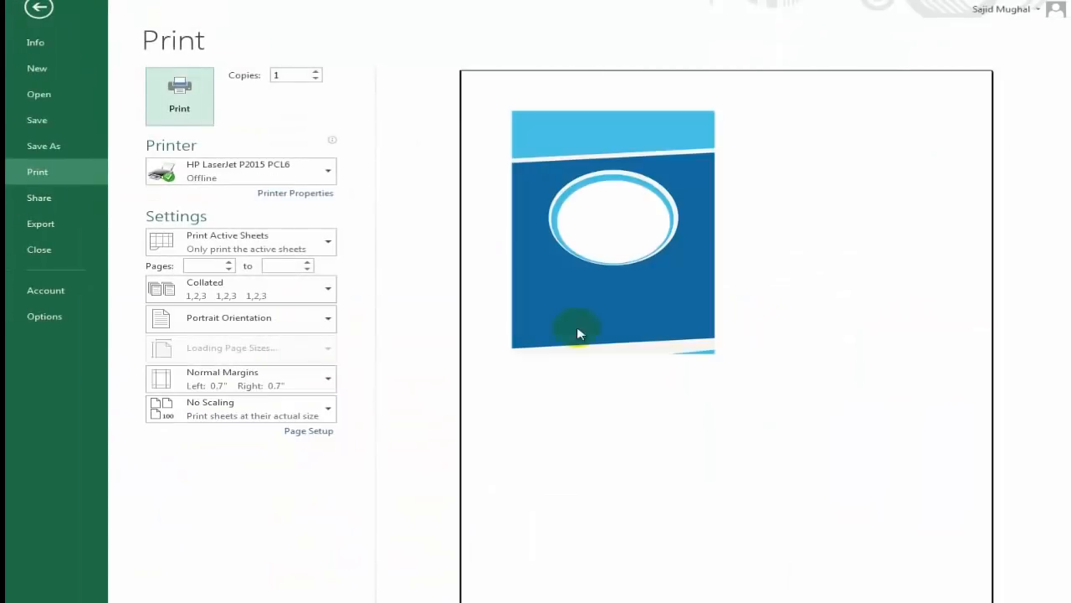
{"action": "key", "text": "Escape"}
{"action": "left_click", "coordinate": [969, 310]}
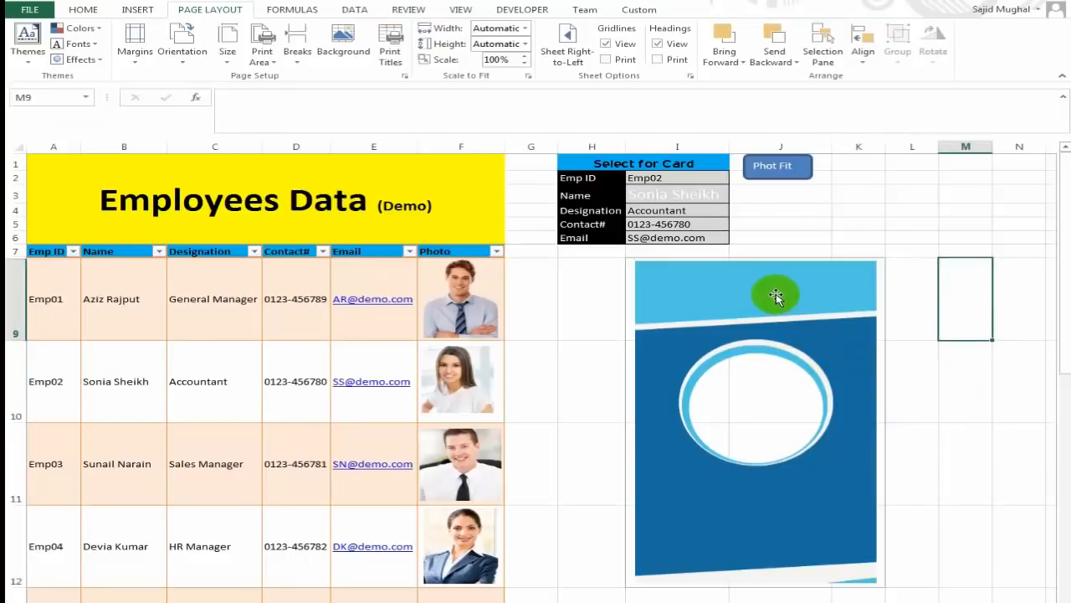
{"action": "left_click", "coordinate": [776, 294]}
{"action": "left_click", "coordinate": [967, 293]}
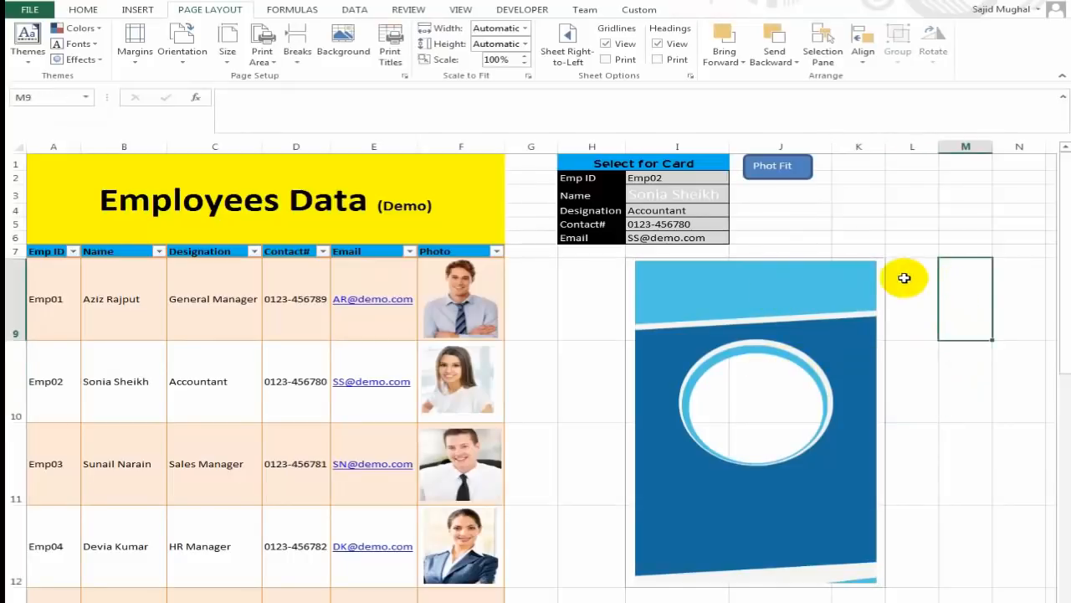
- Insert the lwplogo picture from the Employee Id folder at cell J5
{"action": "left_click", "coordinate": [811, 225]}
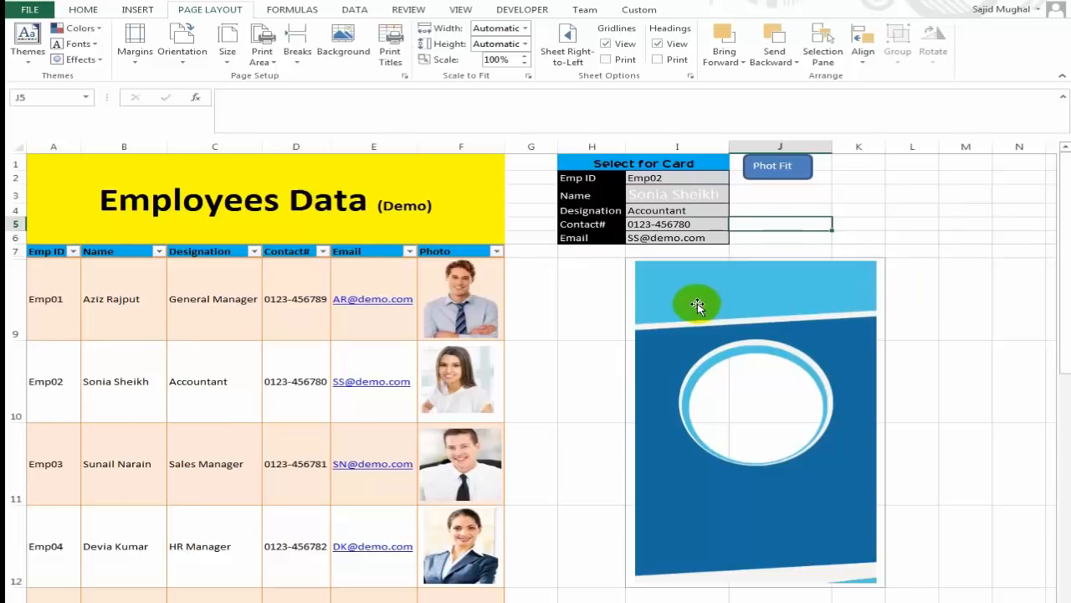
{"action": "left_click", "coordinate": [134, 10]}
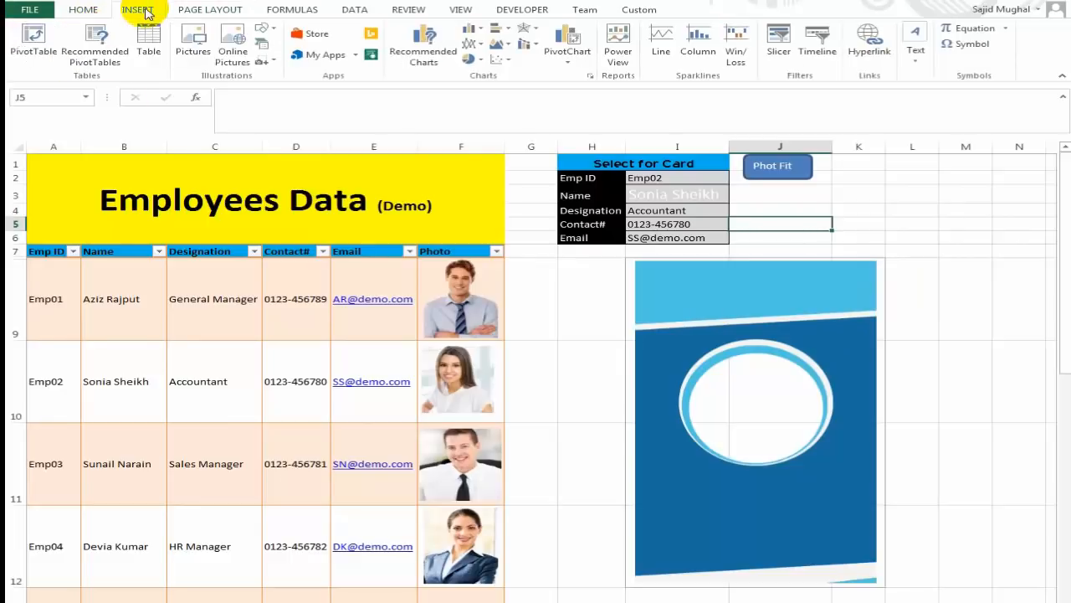
{"action": "left_click", "coordinate": [195, 52]}
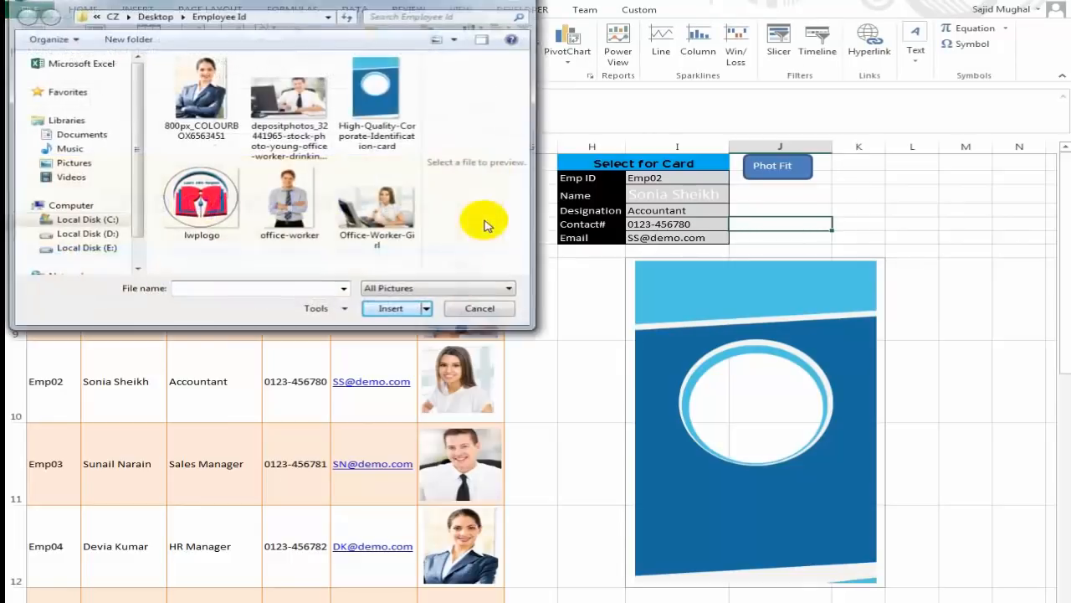
{"action": "left_click", "coordinate": [199, 200]}
{"action": "left_click", "coordinate": [391, 310]}
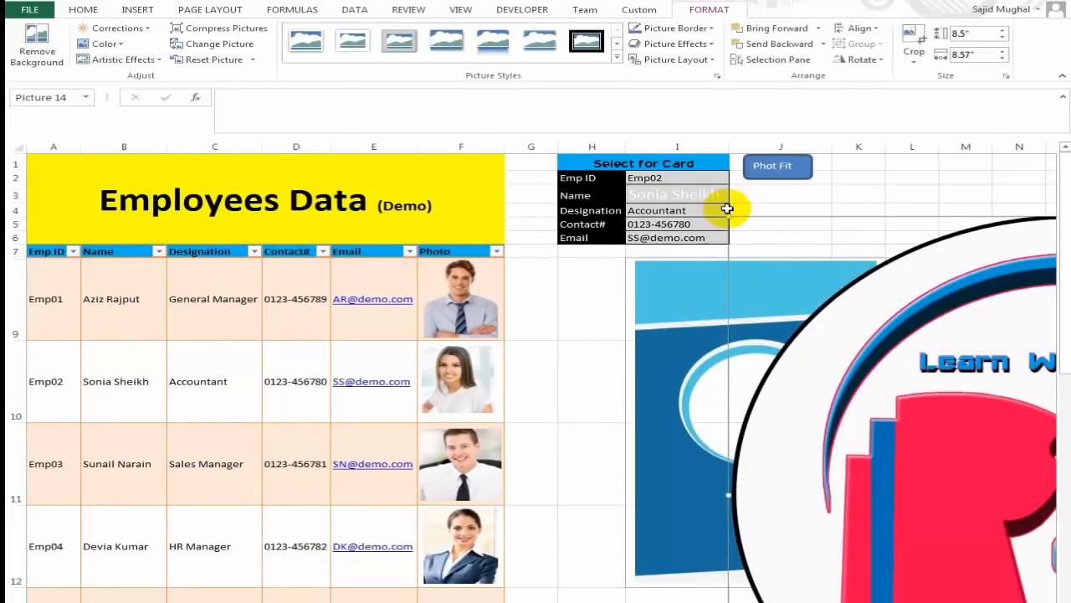
- Shrink the logo to about 0.84" high and 0.85" wide and place it in the upper-left corner of the ID card
{"action": "left_click_drag", "start_coordinate": [729, 215], "coordinate": [471, 265]}
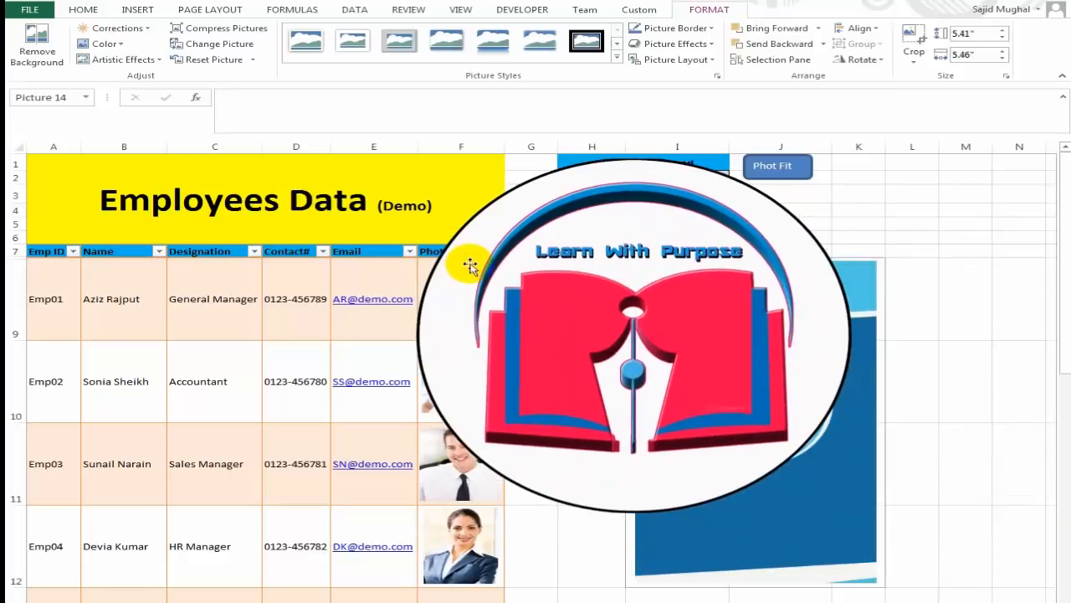
{"action": "left_click_drag", "start_coordinate": [412, 158], "coordinate": [694, 385]}
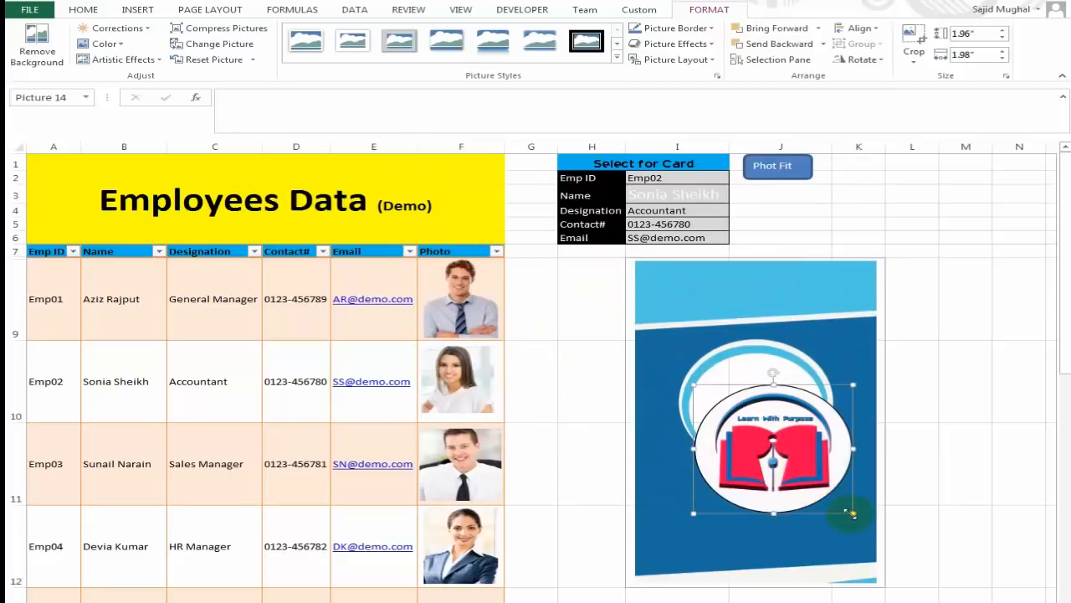
{"action": "left_click_drag", "start_coordinate": [851, 513], "coordinate": [702, 314]}
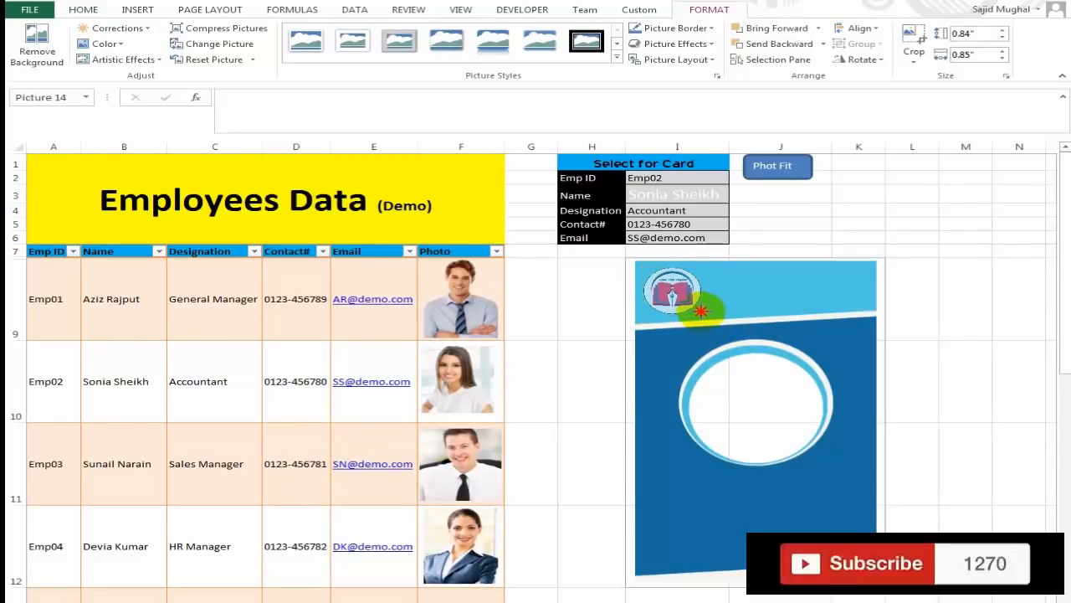
{"action": "left_click", "coordinate": [955, 313]}
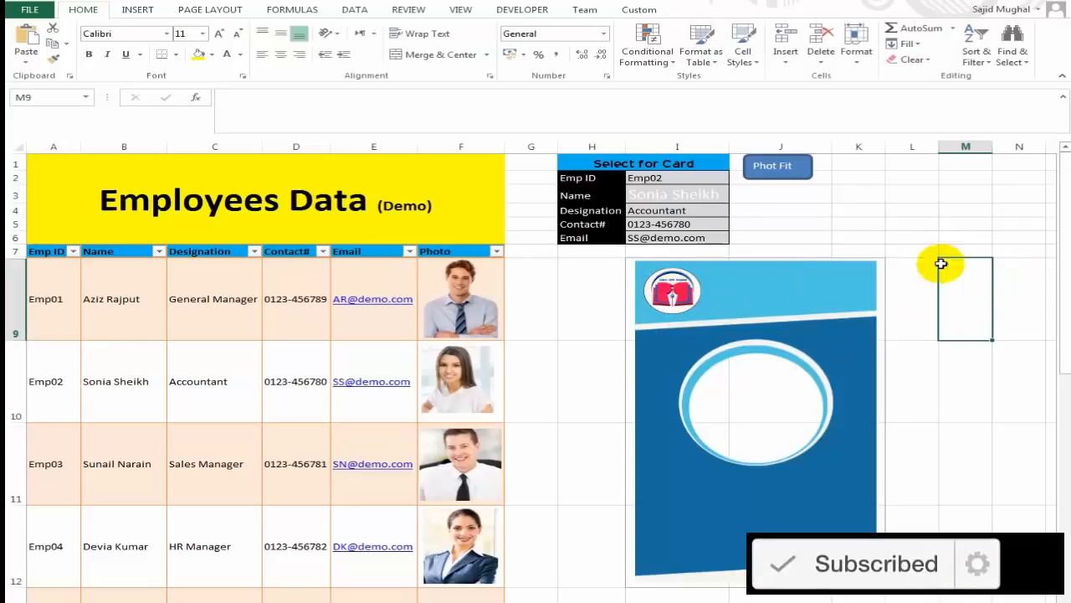
{"action": "left_click", "coordinate": [691, 289]}
{"action": "left_click", "coordinate": [857, 210]}
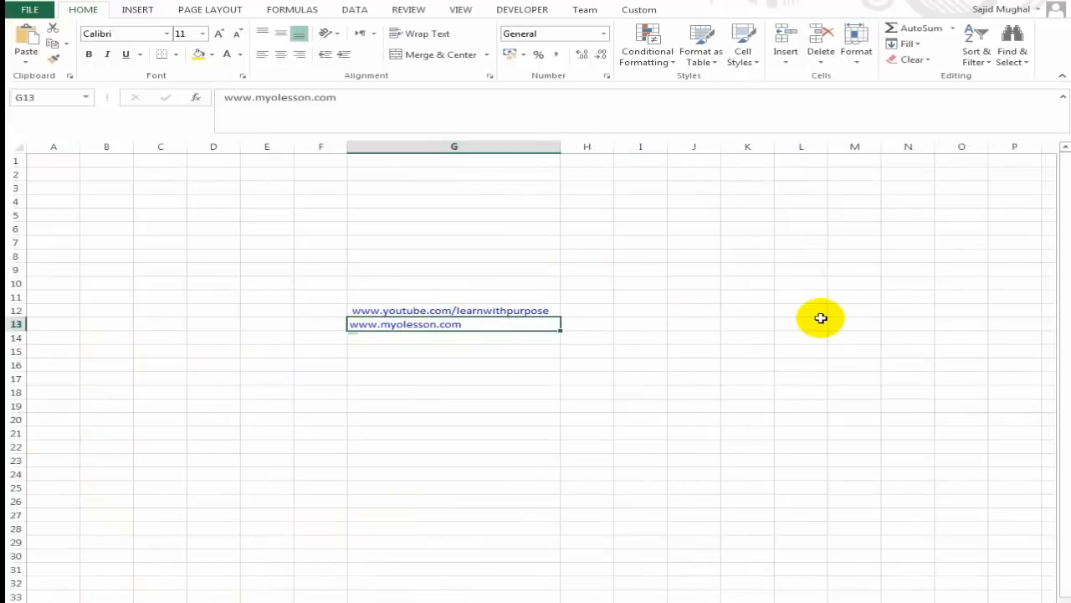
{"action": "key", "text": "Up"}
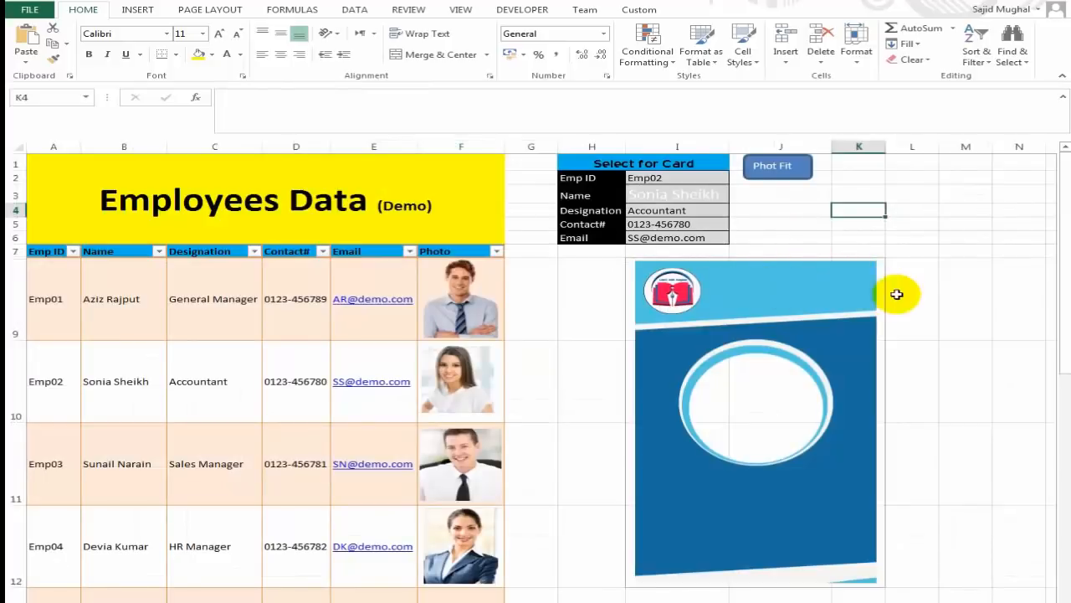
{"action": "left_click", "coordinate": [26, 57]}
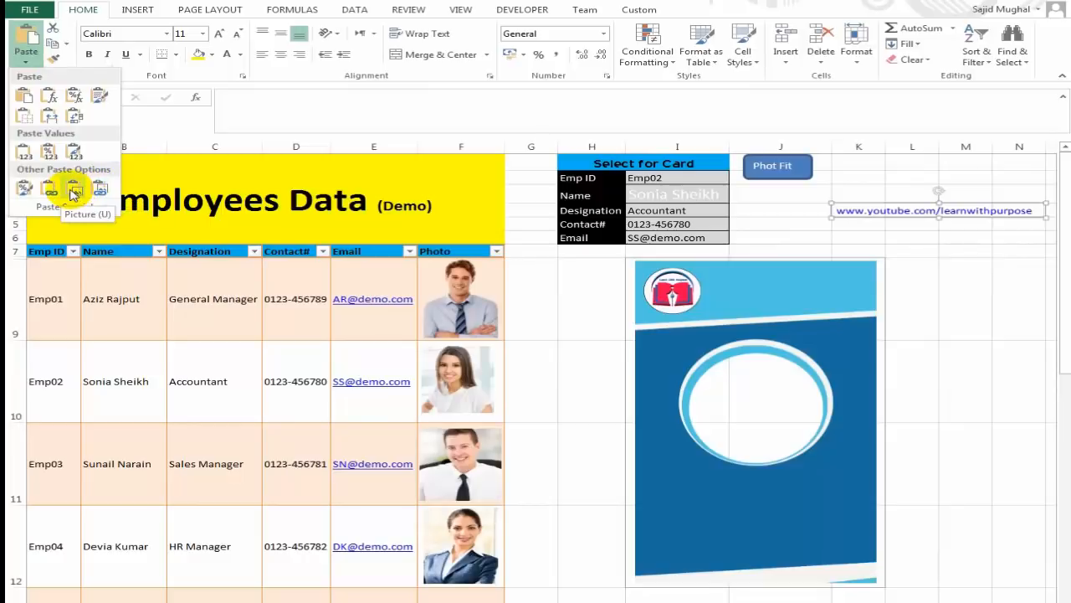
{"action": "left_click", "coordinate": [73, 193]}
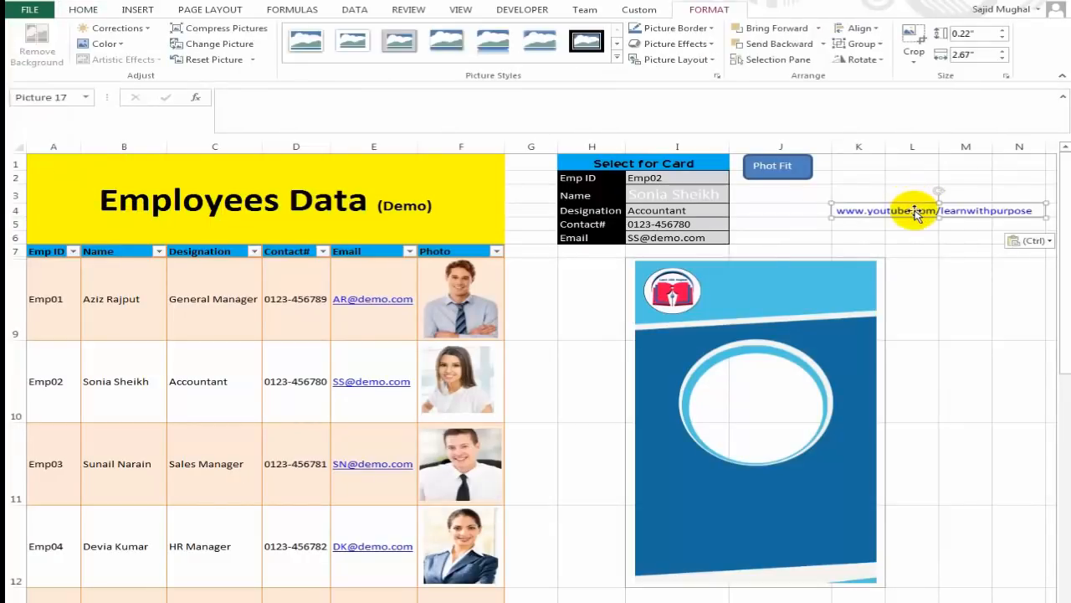
- Move the web address picture beside the logo in the card's header and narrow it to end at the card's right edge
{"action": "left_click_drag", "start_coordinate": [916, 214], "coordinate": [796, 288]}
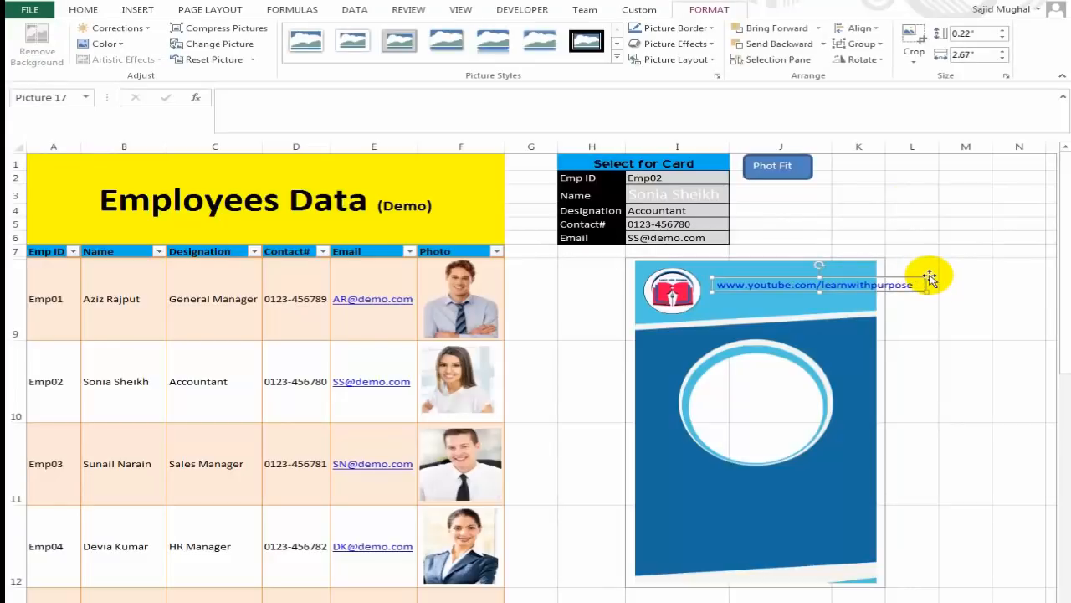
{"action": "left_click_drag", "start_coordinate": [928, 284], "coordinate": [876, 285]}
{"action": "mouse_move", "coordinate": [795, 293]}
{"action": "left_mouse_down"}
{"action": "mouse_move", "coordinate": [798, 307]}
{"action": "mouse_move", "coordinate": [794, 291]}
{"action": "left_mouse_up"}
{"action": "left_click", "coordinate": [919, 287]}
{"action": "left_click", "coordinate": [801, 281]}
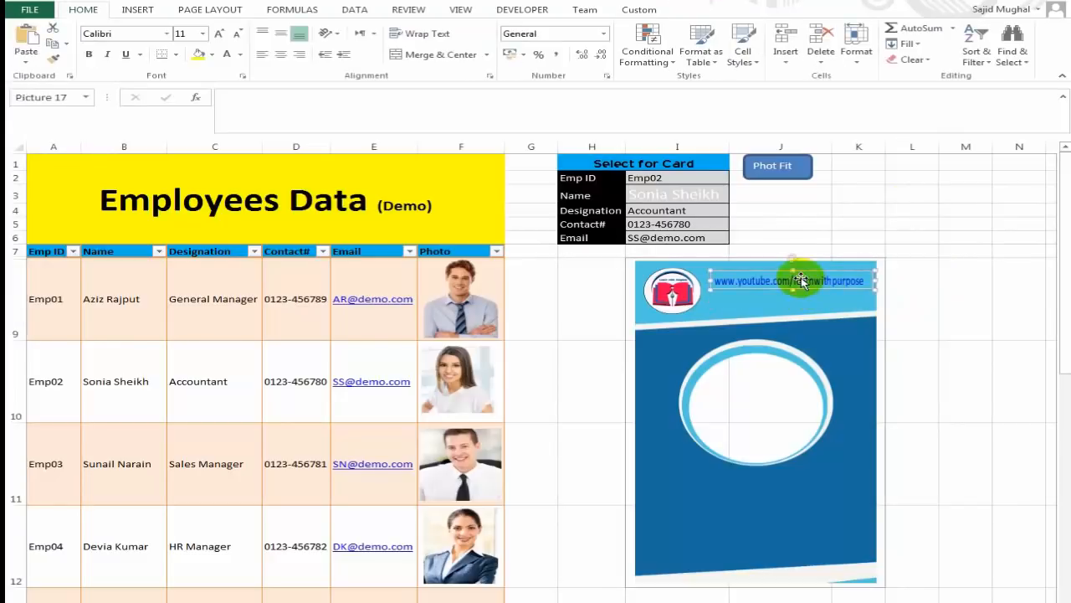
- Nudge the web address picture slightly down in the card's header
{"action": "key", "text": "Down"}
{"action": "key", "text": "Down"}
{"action": "key", "text": "Down"}
{"action": "key", "text": "Down"}
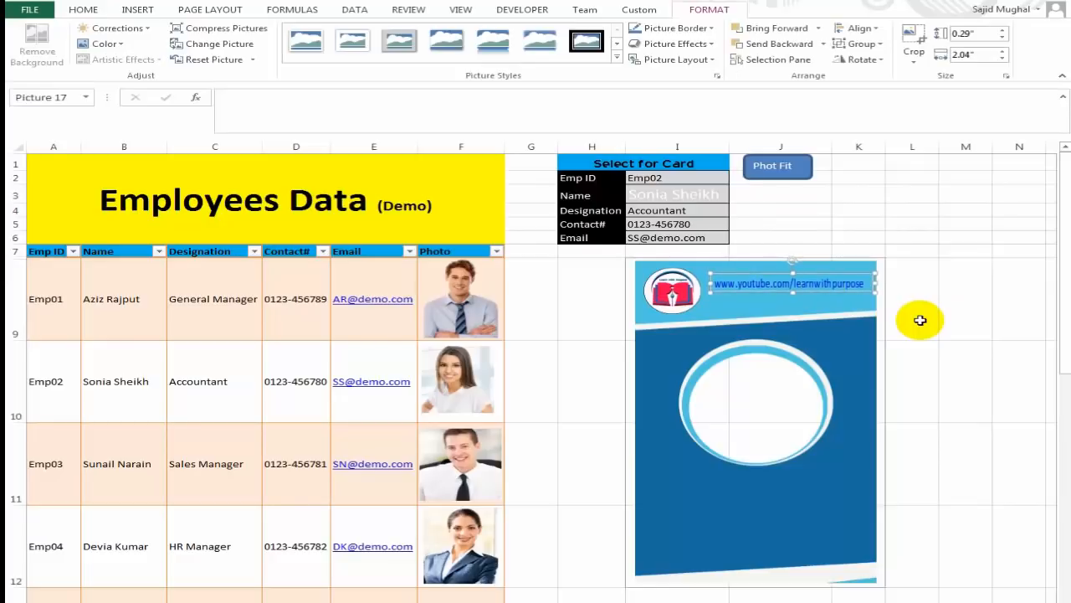
{"action": "key", "text": "Up"}
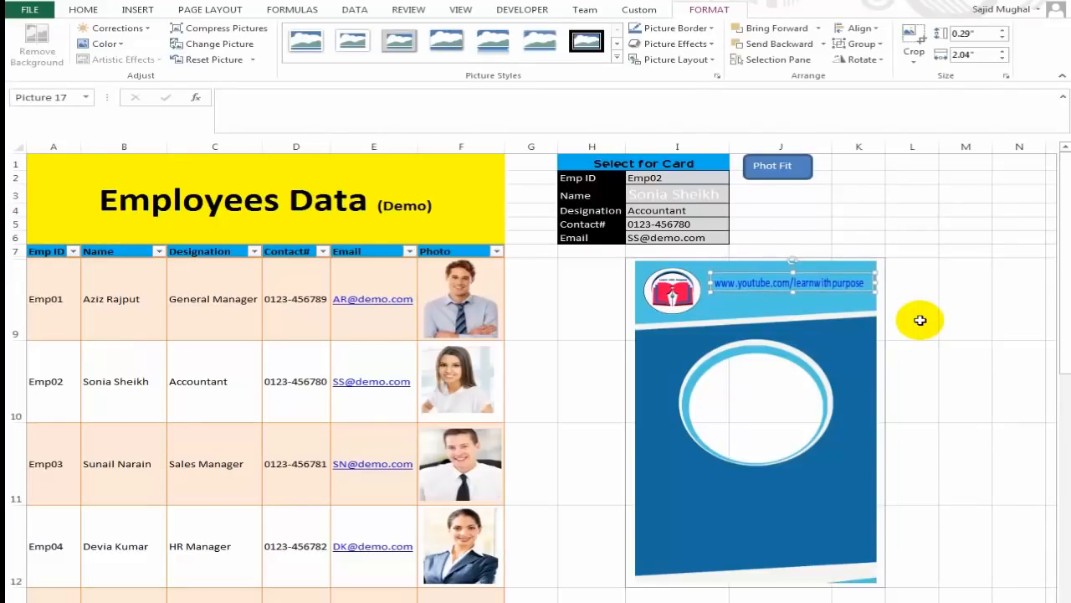
{"action": "left_click", "coordinate": [910, 344]}
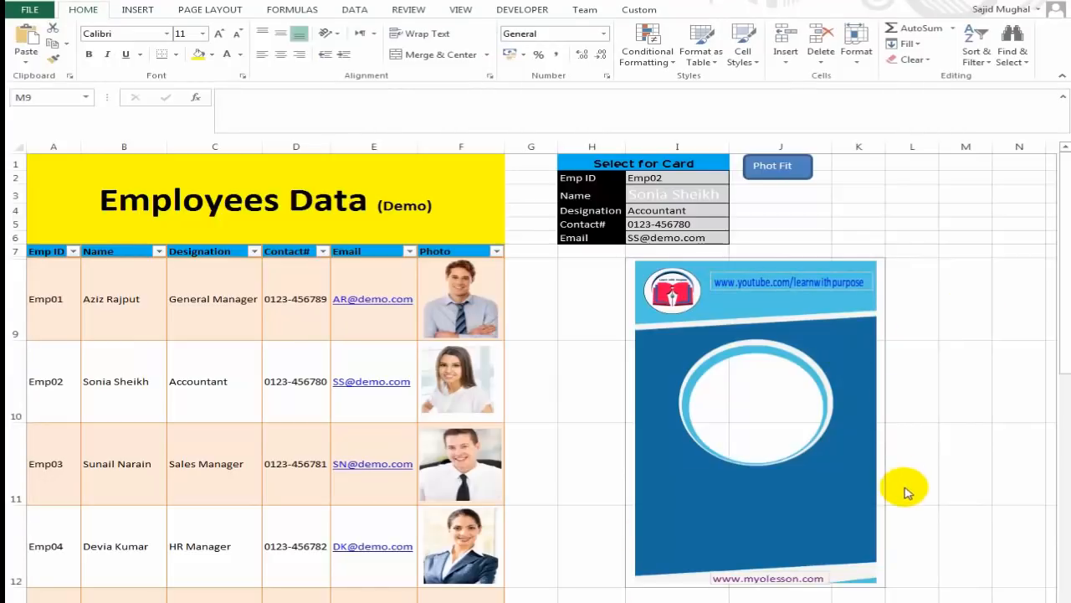
{"action": "left_click", "coordinate": [919, 380]}
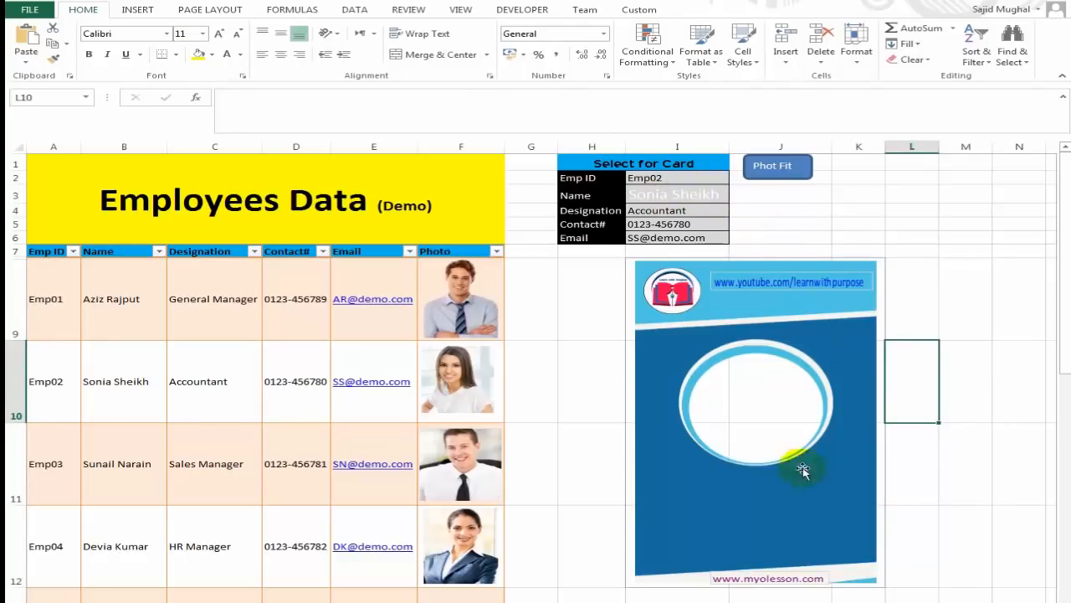
- Paste the Emp ID cells H2:I2 as a linked picture at L9 and move it onto the lower part of the card
{"action": "left_click", "coordinate": [657, 178]}
{"action": "left_click_drag", "start_coordinate": [590, 177], "coordinate": [644, 179]}
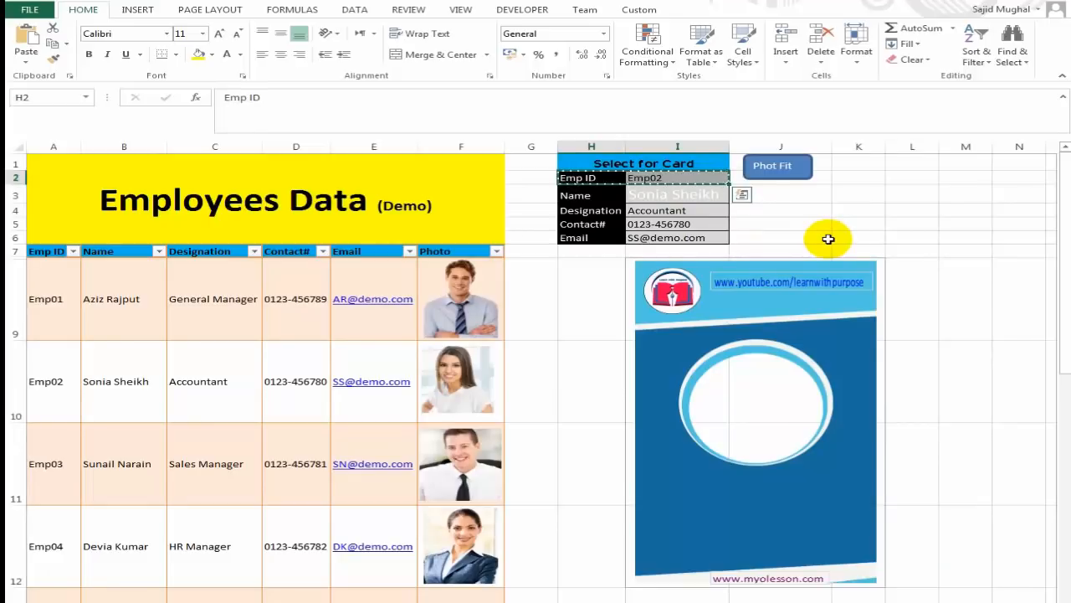
{"action": "left_click", "coordinate": [936, 310]}
{"action": "left_click", "coordinate": [26, 62]}
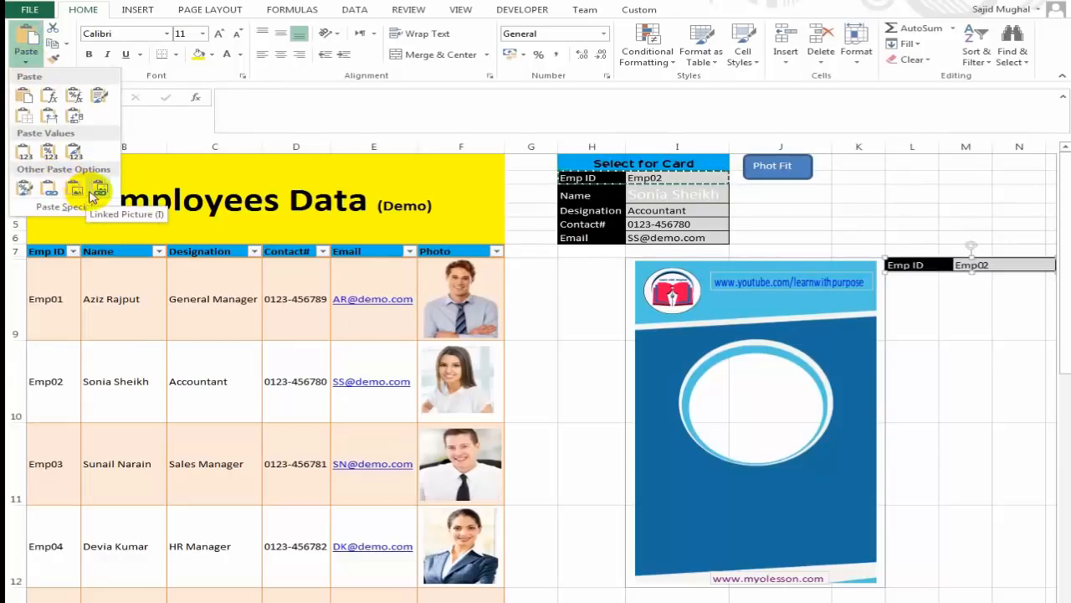
{"action": "left_click", "coordinate": [100, 193]}
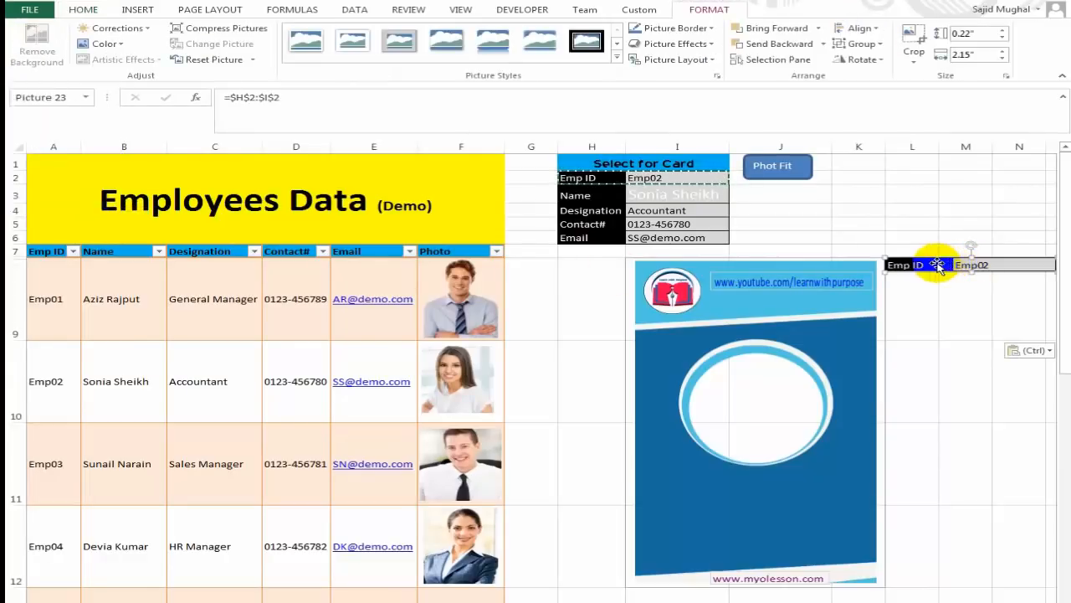
{"action": "left_click_drag", "start_coordinate": [944, 267], "coordinate": [714, 529]}
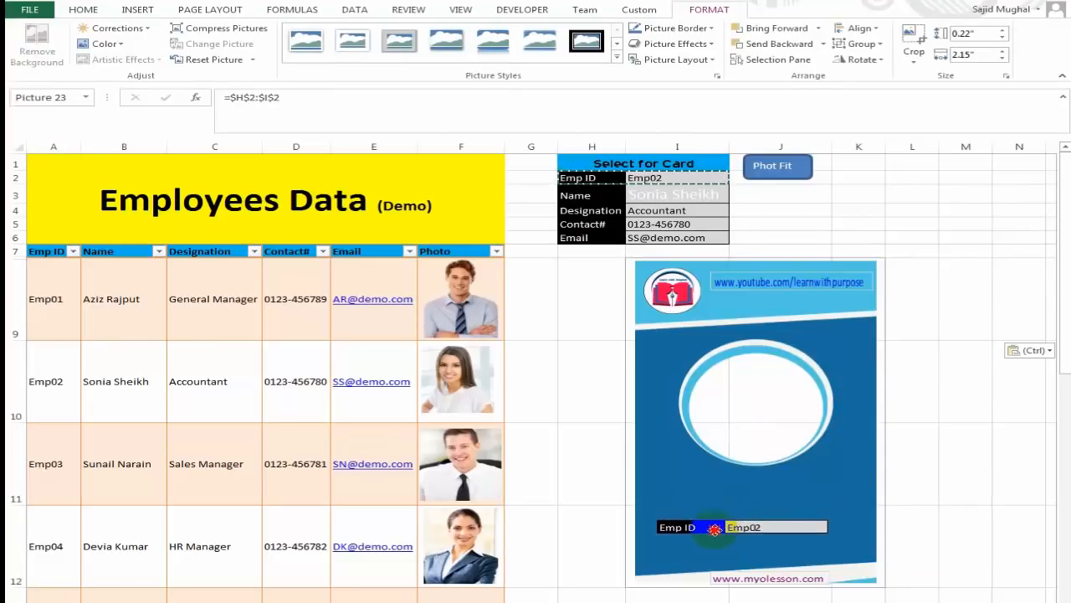
{"action": "left_click", "coordinate": [947, 414]}
- Paste the Contact# and Email cells H5:I6 as a linked picture at L6 and move it directly below the card's Emp ID row
{"action": "left_click", "coordinate": [624, 226]}
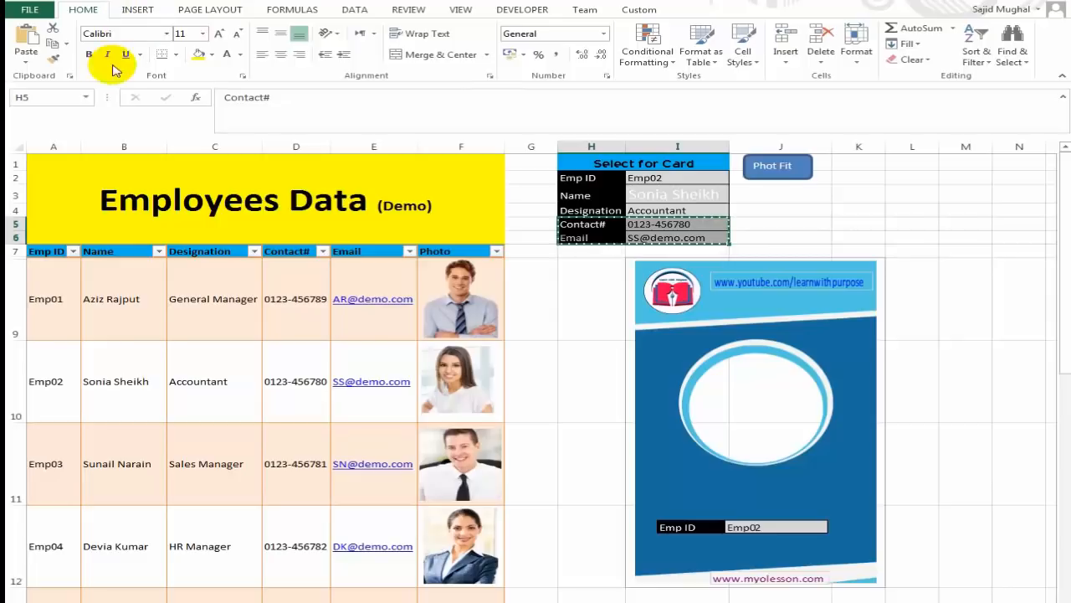
{"action": "left_click", "coordinate": [875, 266]}
{"action": "left_click", "coordinate": [922, 239]}
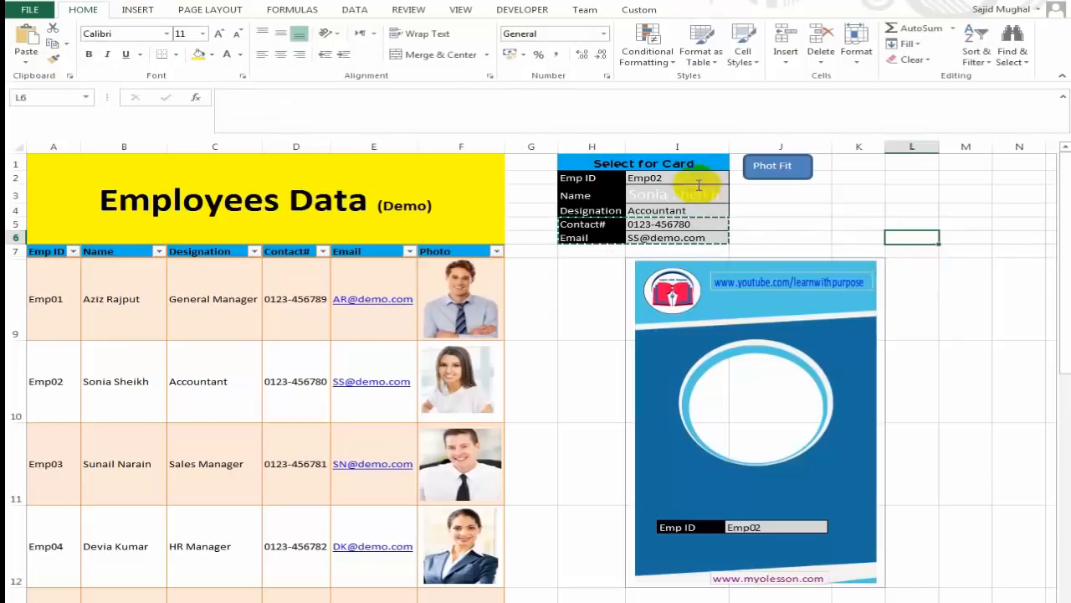
{"action": "left_click", "coordinate": [26, 59]}
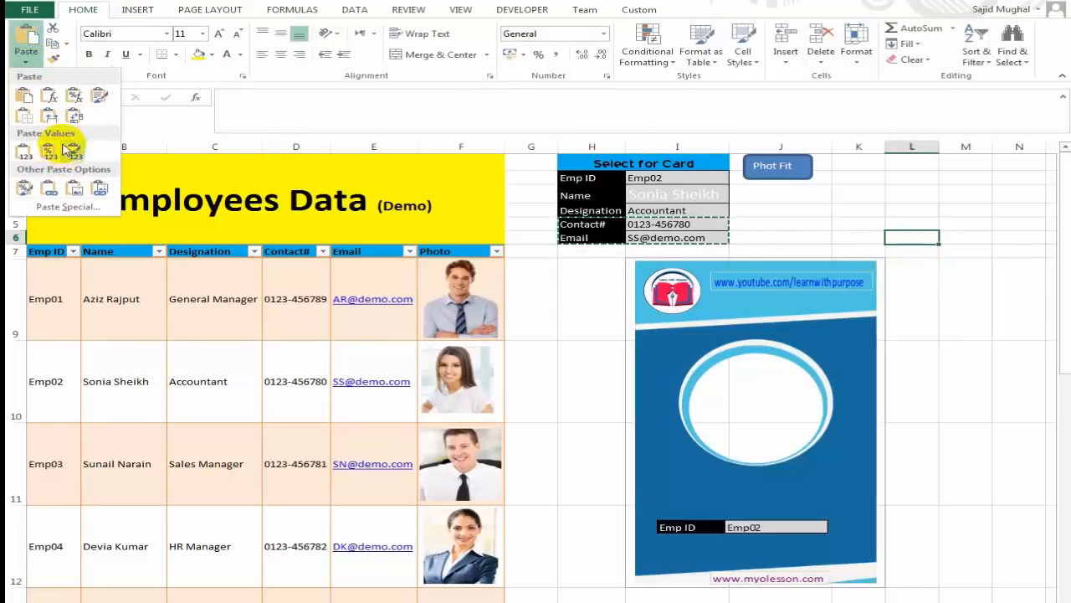
{"action": "left_click", "coordinate": [102, 190]}
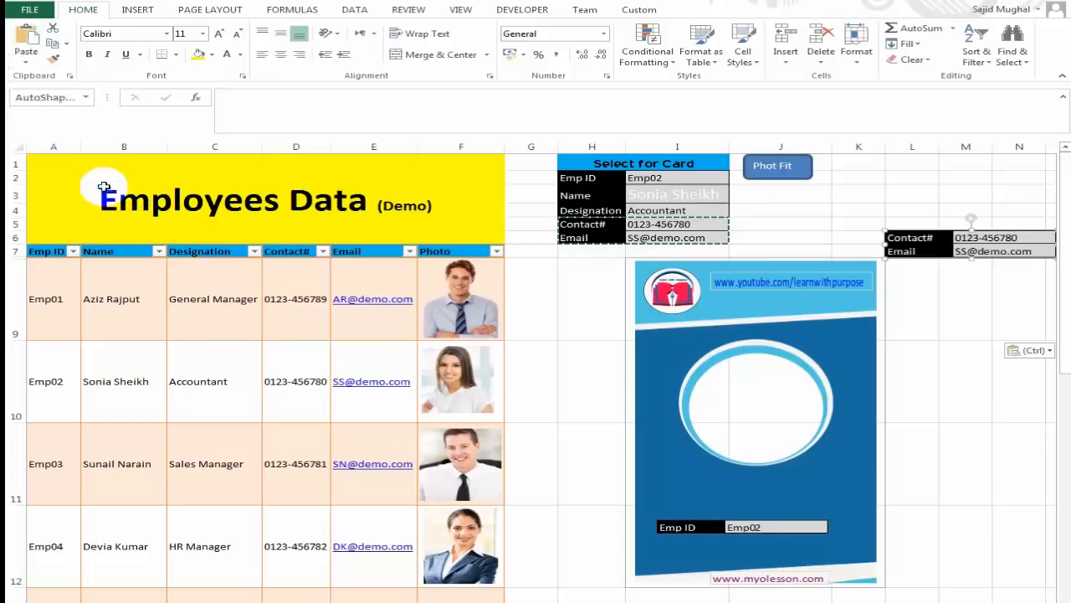
{"action": "left_click_drag", "start_coordinate": [937, 245], "coordinate": [708, 548]}
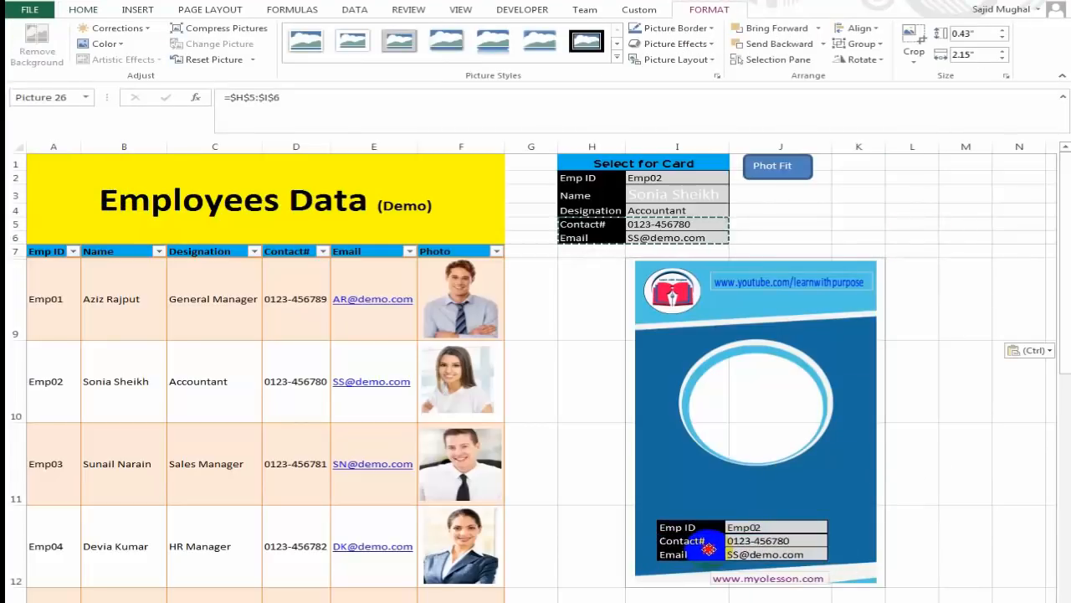
- Nudge the Contact# and Email picture slightly down to line up under the Emp ID picture
{"action": "left_click", "coordinate": [904, 517]}
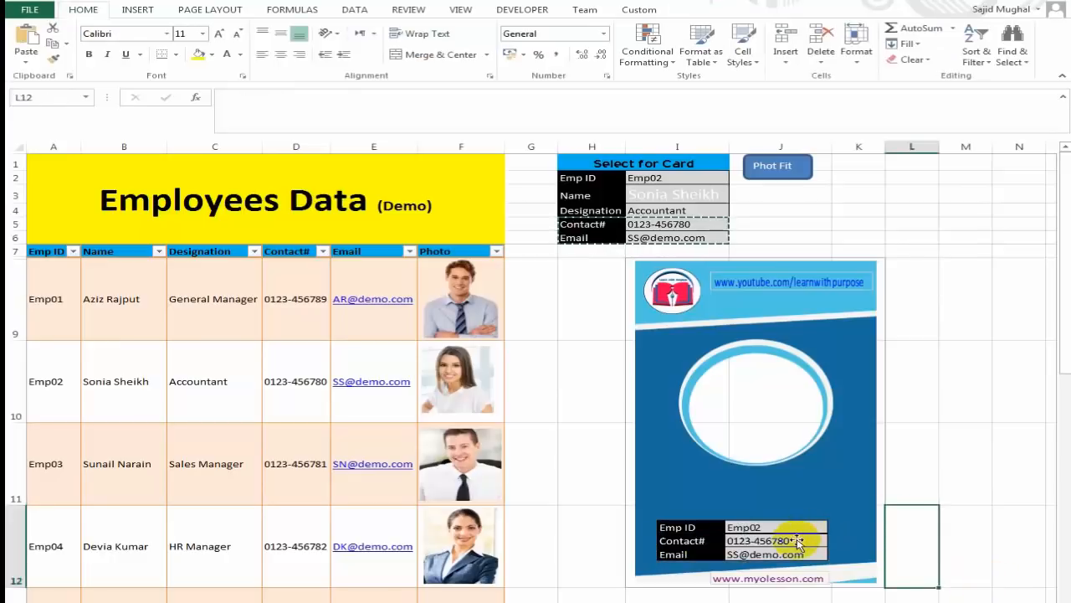
{"action": "left_click", "coordinate": [798, 542]}
{"action": "key", "text": "Up"}
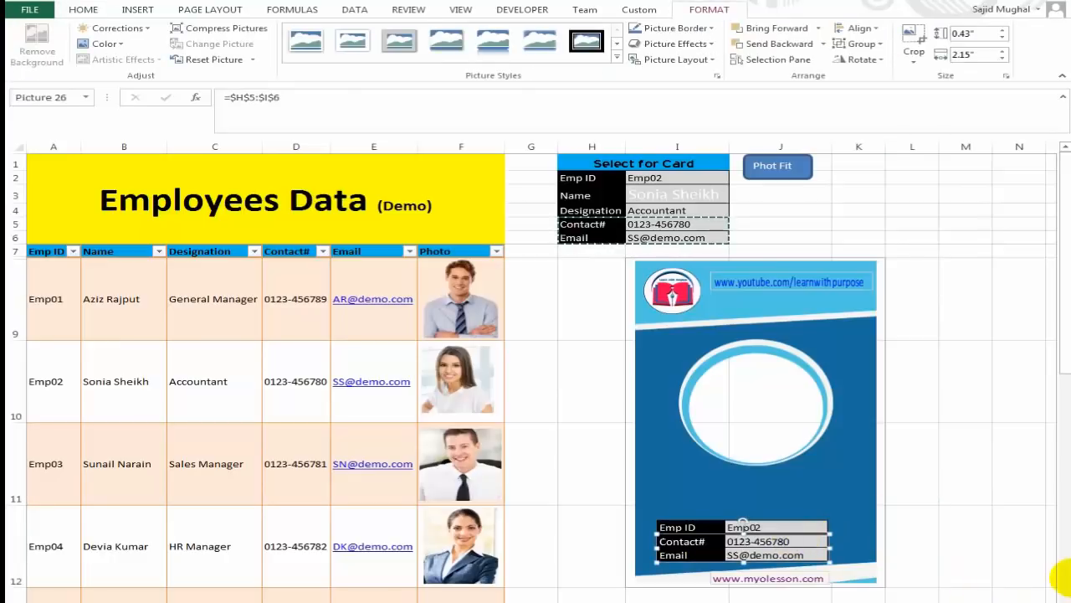
{"action": "key", "text": "Down"}
{"action": "key", "text": "Down"}
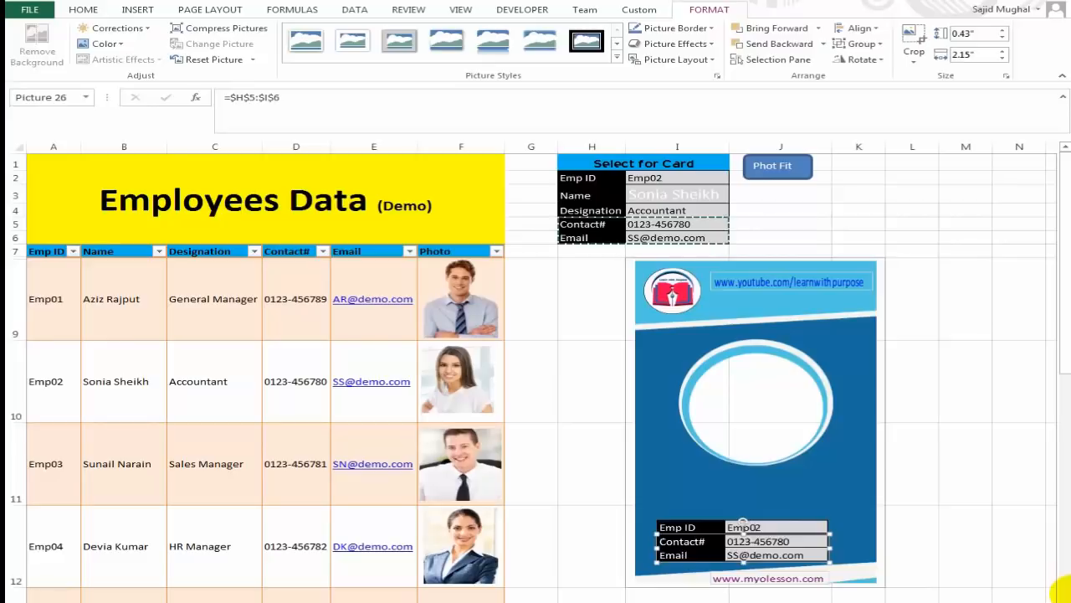
{"action": "left_click", "coordinate": [901, 493]}
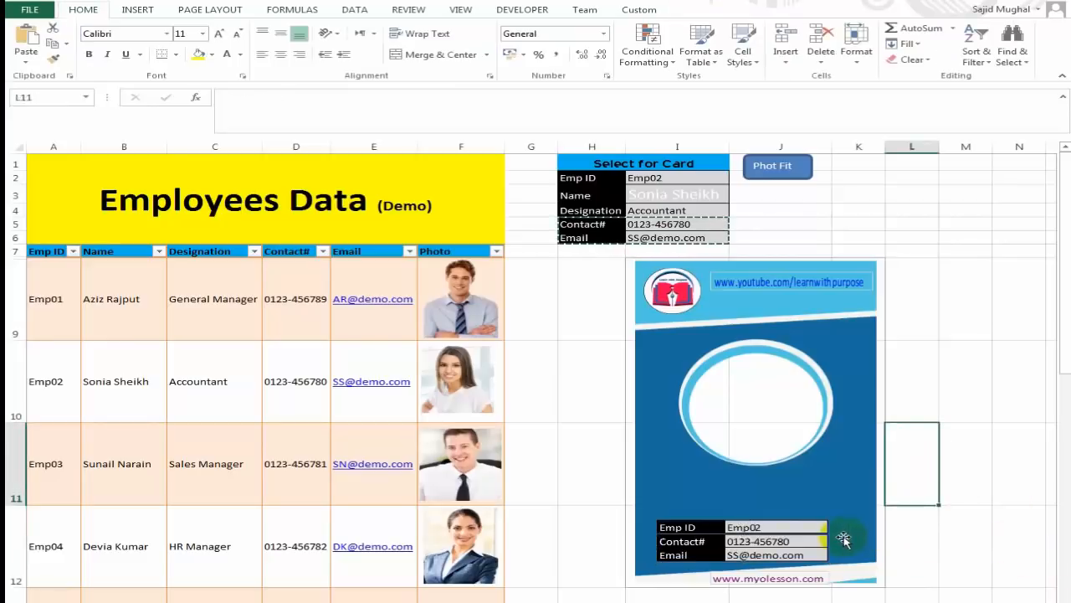
- Paste the name cell I3 as a linked picture at M7 and move it beneath the photo circle on the card
{"action": "left_click", "coordinate": [691, 201]}
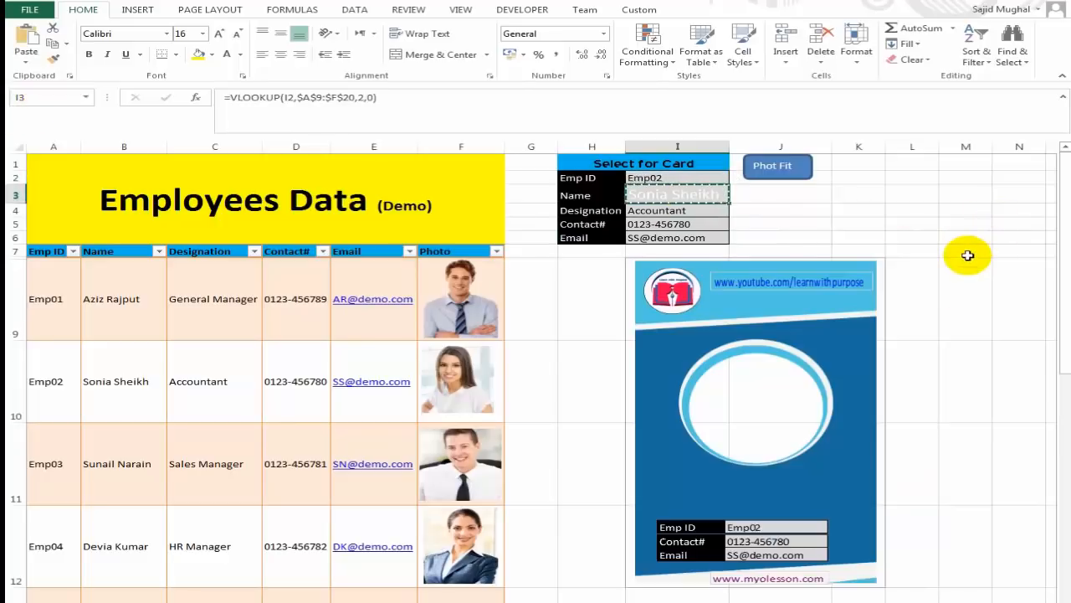
{"action": "left_click", "coordinate": [966, 251]}
{"action": "left_click", "coordinate": [24, 64]}
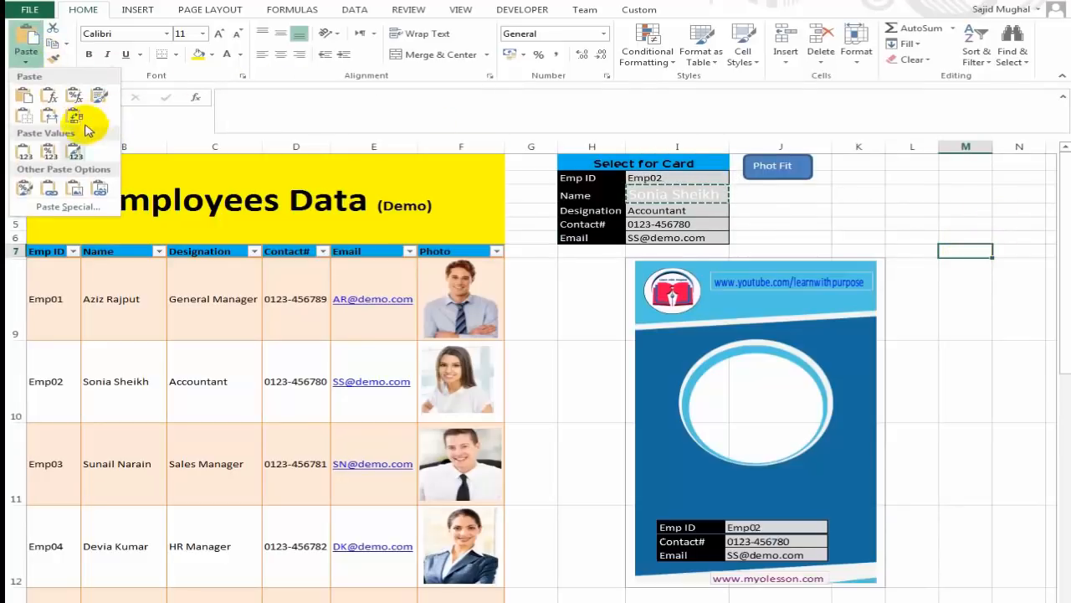
{"action": "left_click", "coordinate": [87, 187]}
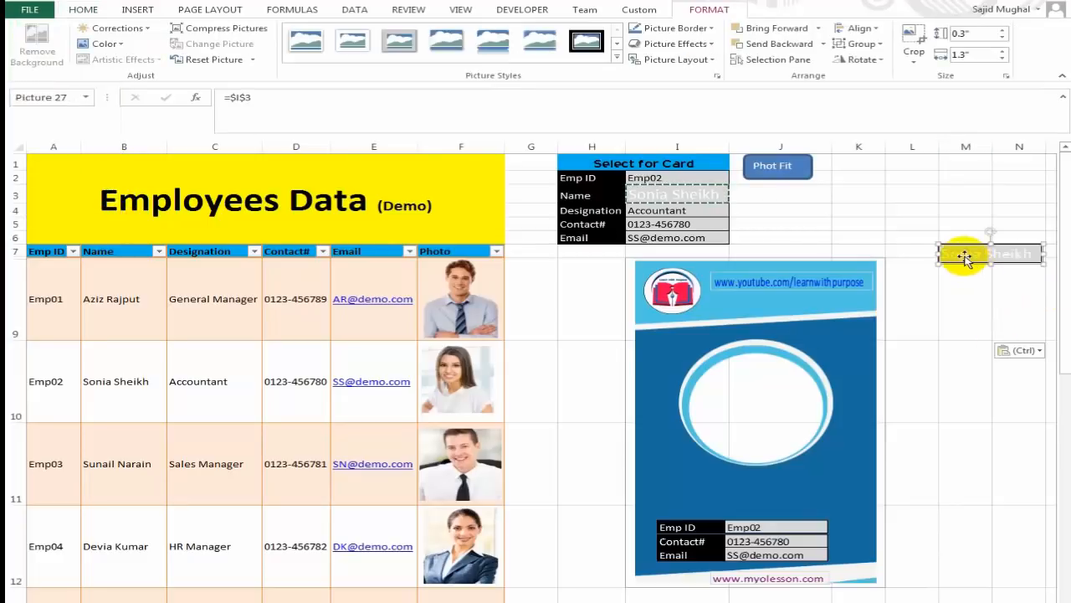
{"action": "left_click_drag", "start_coordinate": [957, 256], "coordinate": [709, 480]}
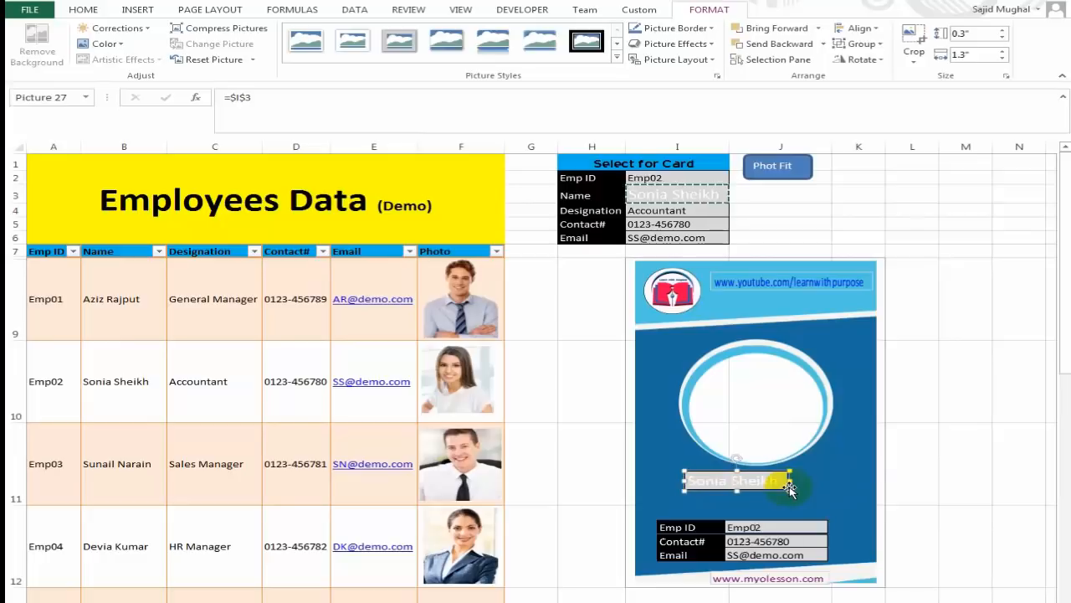
- Enlarge the name picture to about 0.43" high and 2.29" wide and nudge it slightly down below the photo circle
{"action": "left_click_drag", "start_coordinate": [790, 493], "coordinate": [833, 498]}
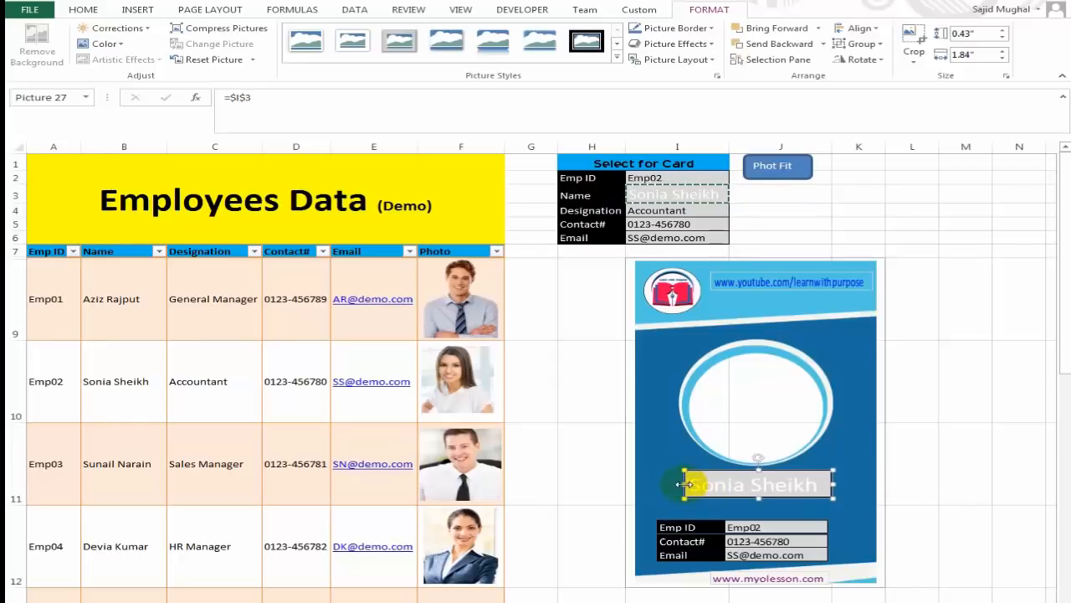
{"action": "left_click_drag", "start_coordinate": [684, 484], "coordinate": [666, 484]}
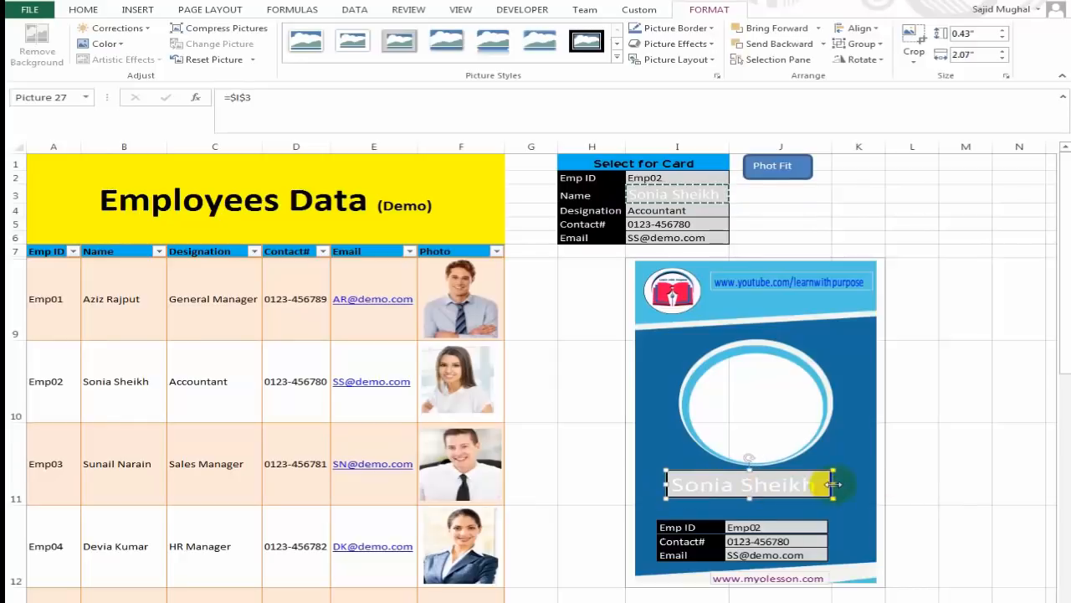
{"action": "left_click_drag", "start_coordinate": [833, 483], "coordinate": [848, 483]}
{"action": "left_click", "coordinate": [916, 477]}
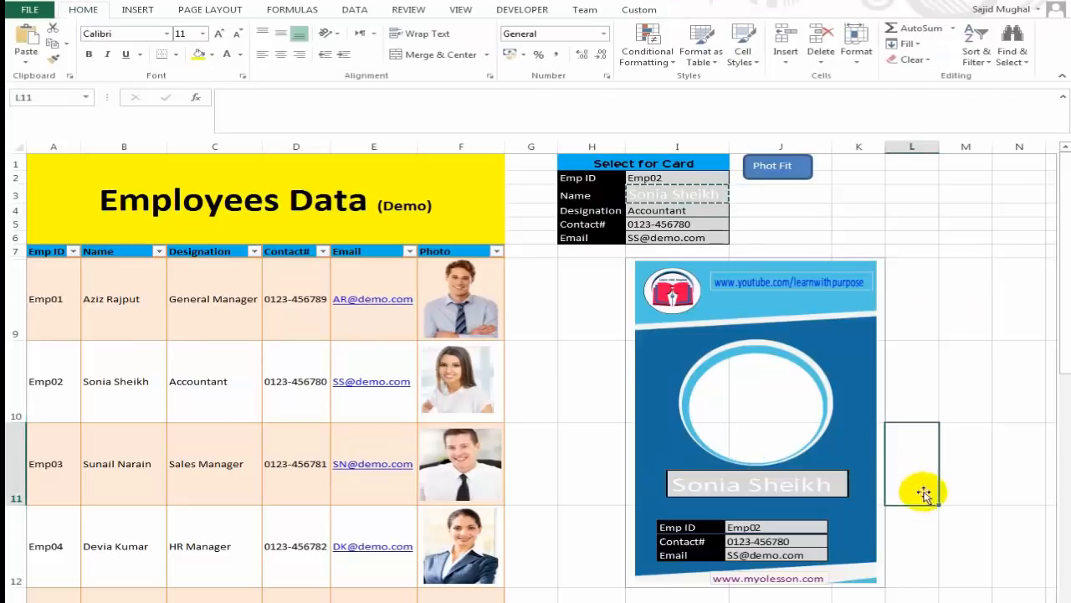
{"action": "left_click", "coordinate": [792, 486]}
{"action": "key", "text": "Down"}
{"action": "key", "text": "Down"}
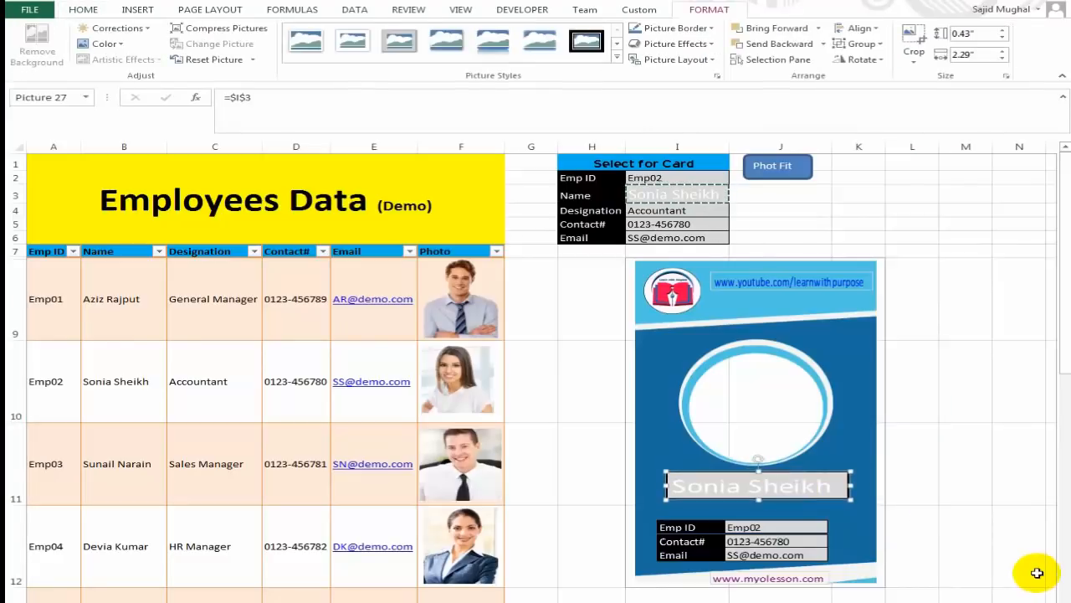
- Remove the fill colour from the name cell I3
{"action": "left_click", "coordinate": [682, 189]}
{"action": "left_click", "coordinate": [208, 55]}
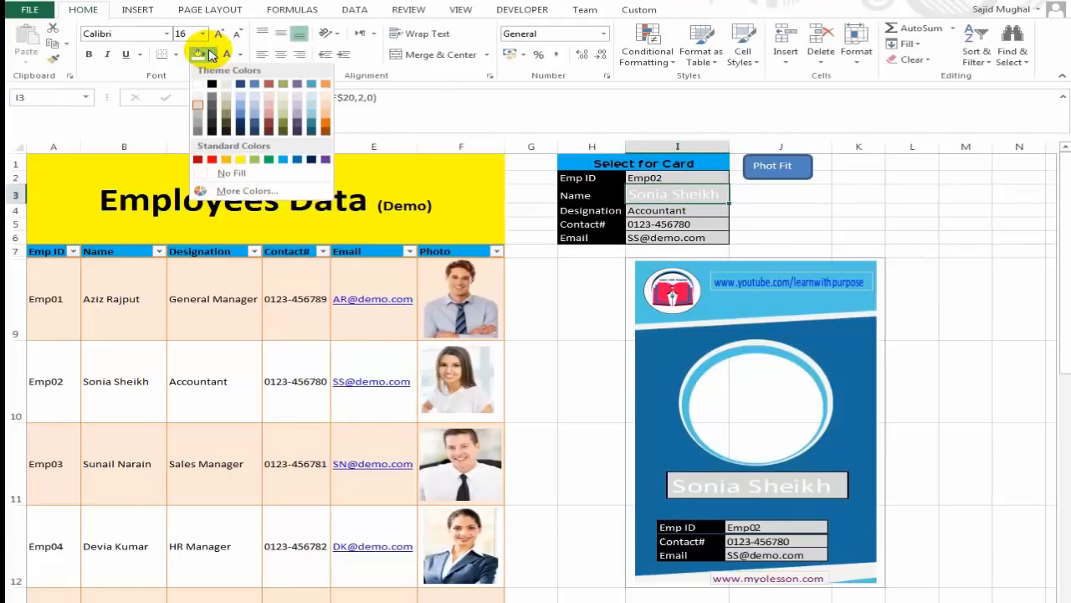
{"action": "left_click", "coordinate": [242, 171]}
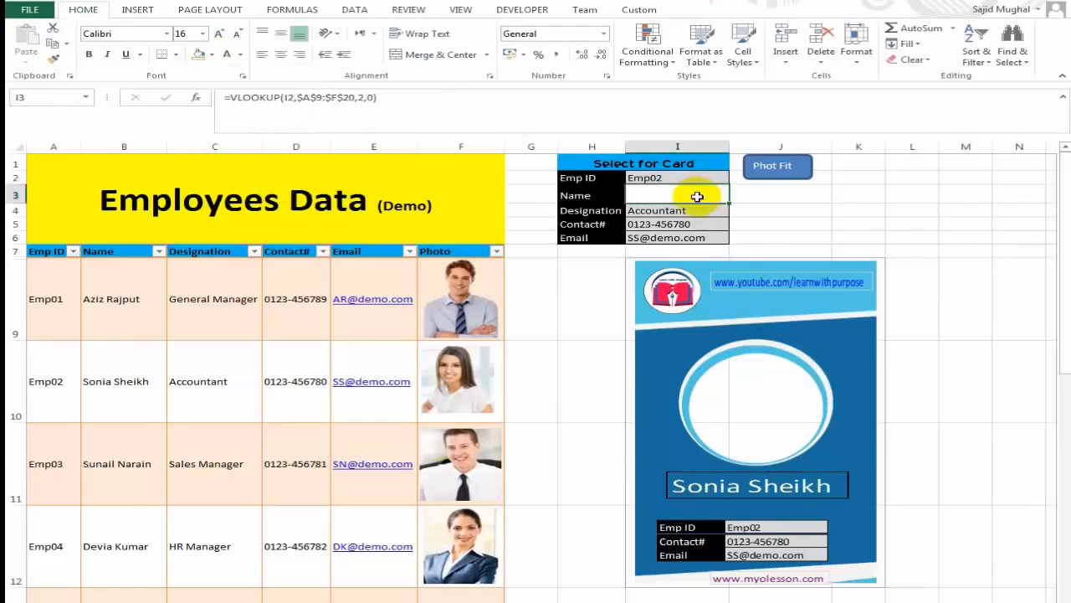
- Set the font colour of the name cell I3 to red
{"action": "left_click", "coordinate": [242, 54]}
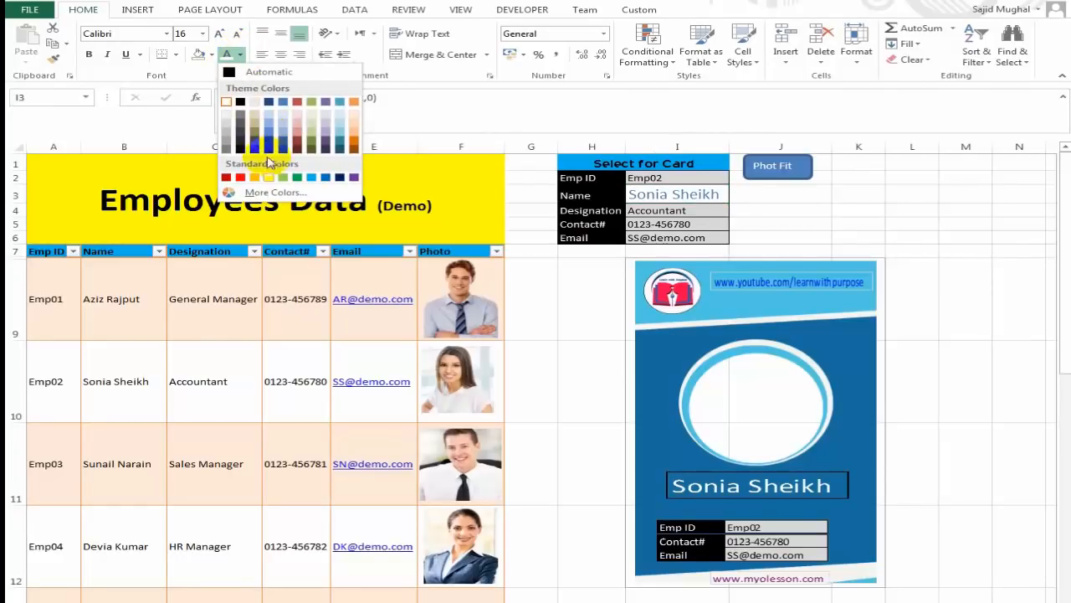
{"action": "left_click", "coordinate": [239, 178]}
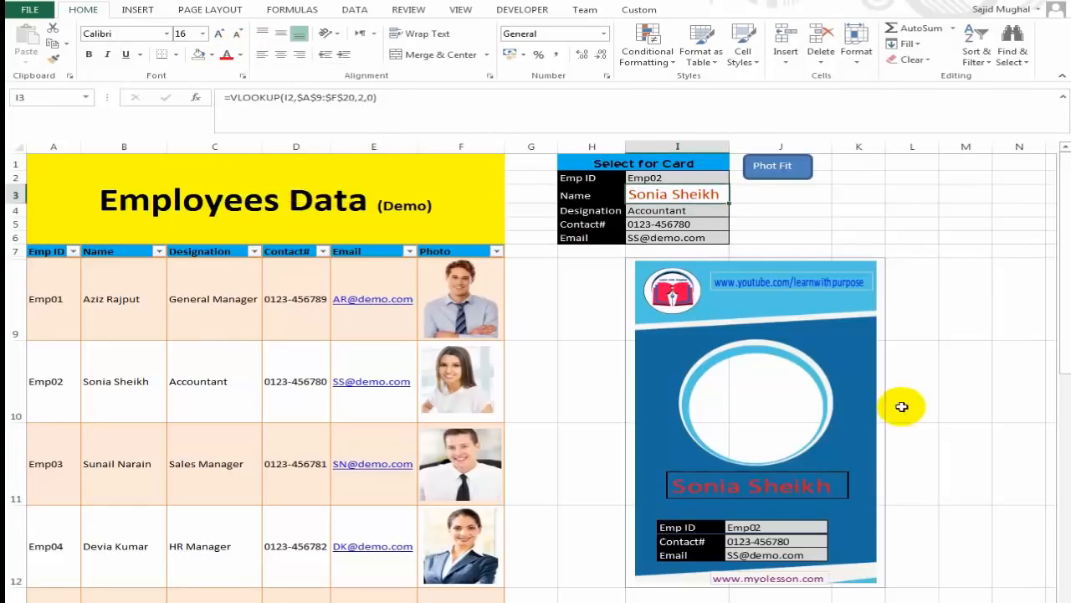
{"action": "left_click", "coordinate": [929, 462]}
- Try a black fill on the card's name picture and undo it
{"action": "left_click", "coordinate": [758, 485]}
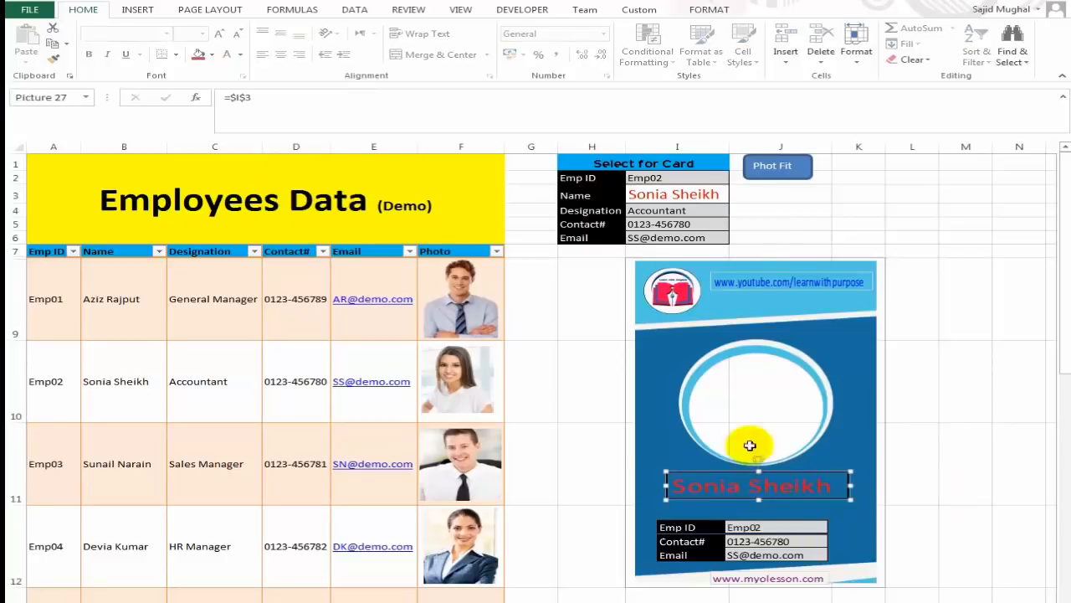
{"action": "left_click", "coordinate": [214, 55]}
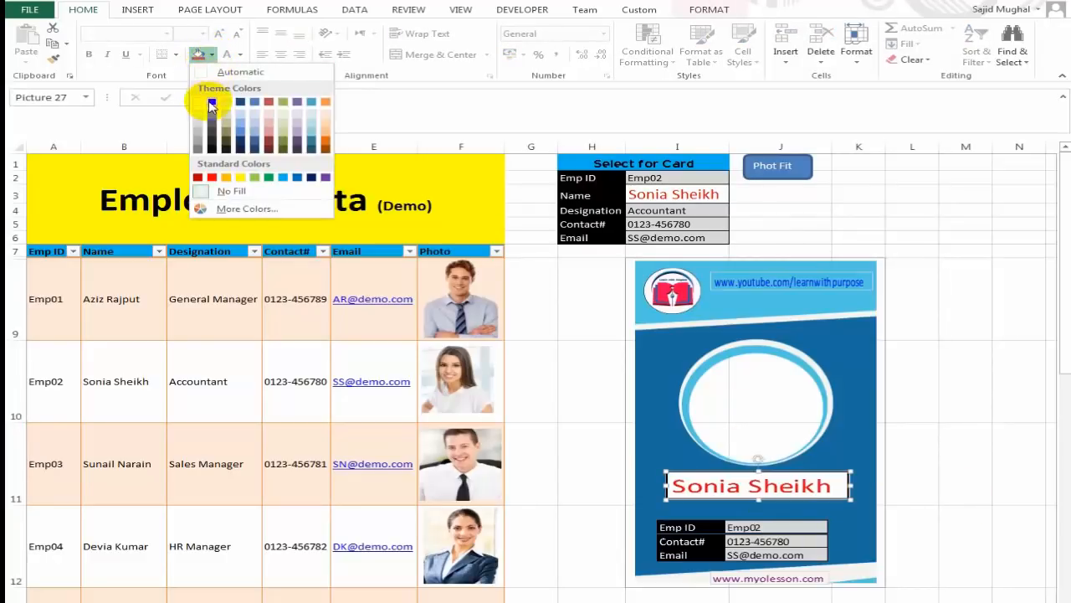
{"action": "left_click", "coordinate": [208, 102]}
{"action": "left_click", "coordinate": [917, 433]}
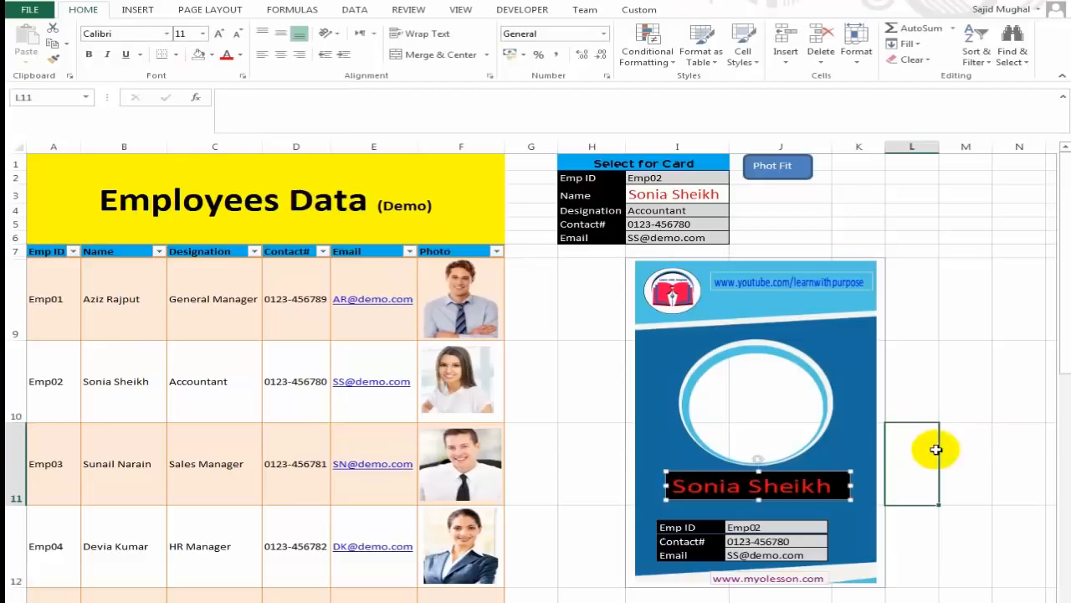
{"action": "key", "text": "ctrl+z"}
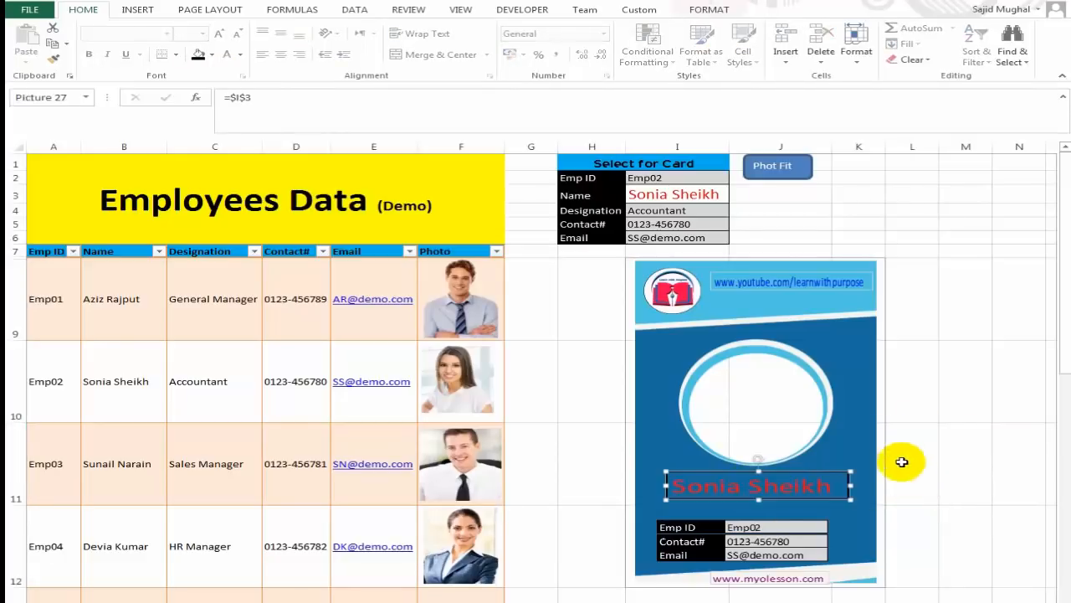
- Set the font colour of the name cell I3 to black
{"action": "left_click", "coordinate": [648, 194]}
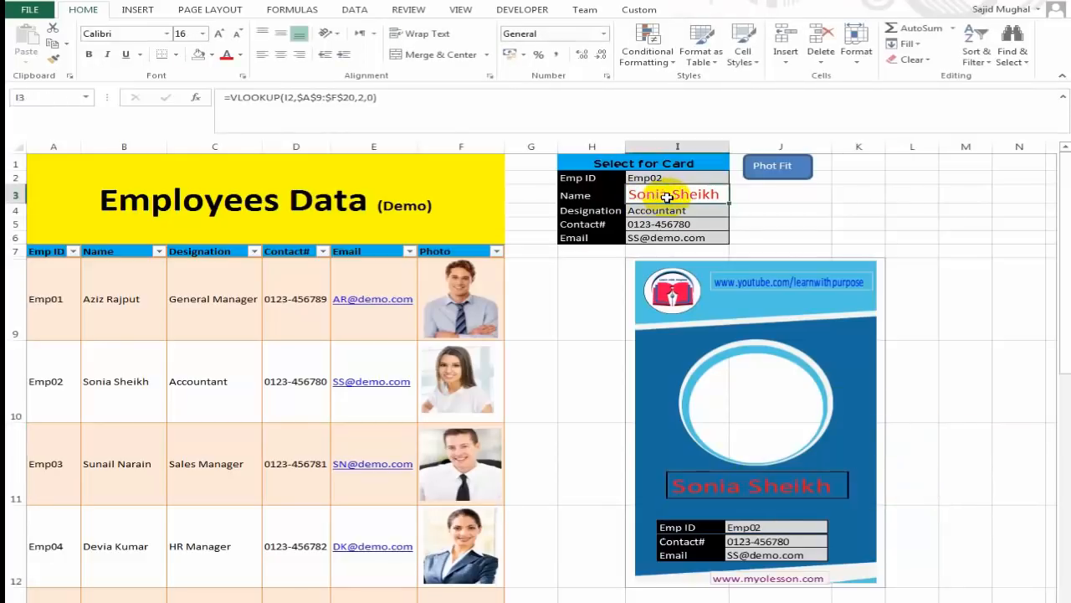
{"action": "left_click", "coordinate": [240, 60]}
{"action": "left_click", "coordinate": [239, 97]}
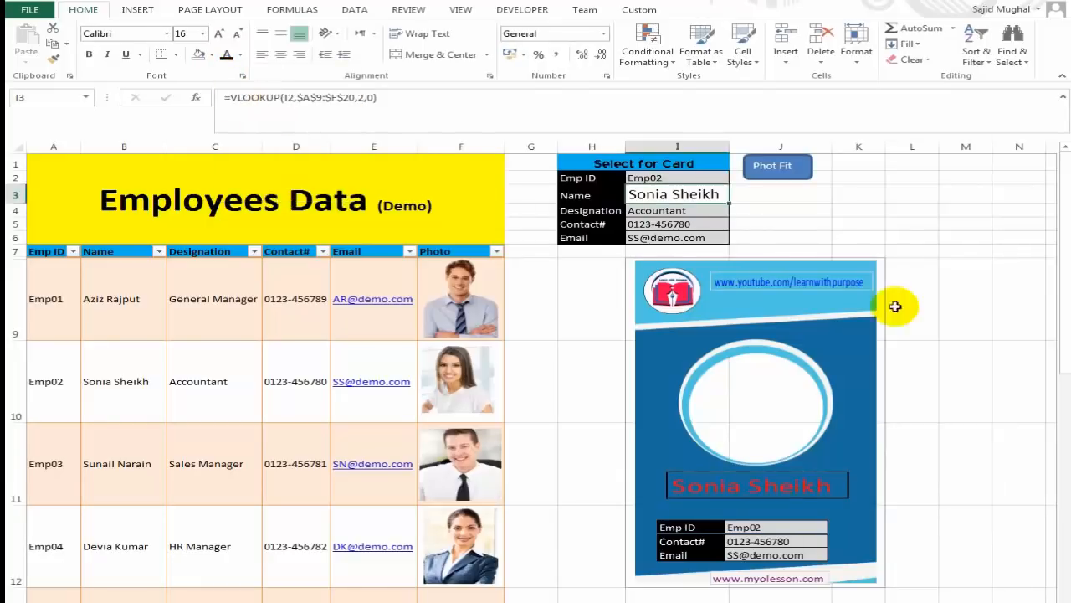
- Nudge the card's linked name picture slightly left and up to centre it beneath the photo circle
{"action": "left_click_drag", "start_coordinate": [1015, 335], "coordinate": [1011, 351]}
{"action": "left_click", "coordinate": [923, 484]}
{"action": "left_click", "coordinate": [801, 485]}
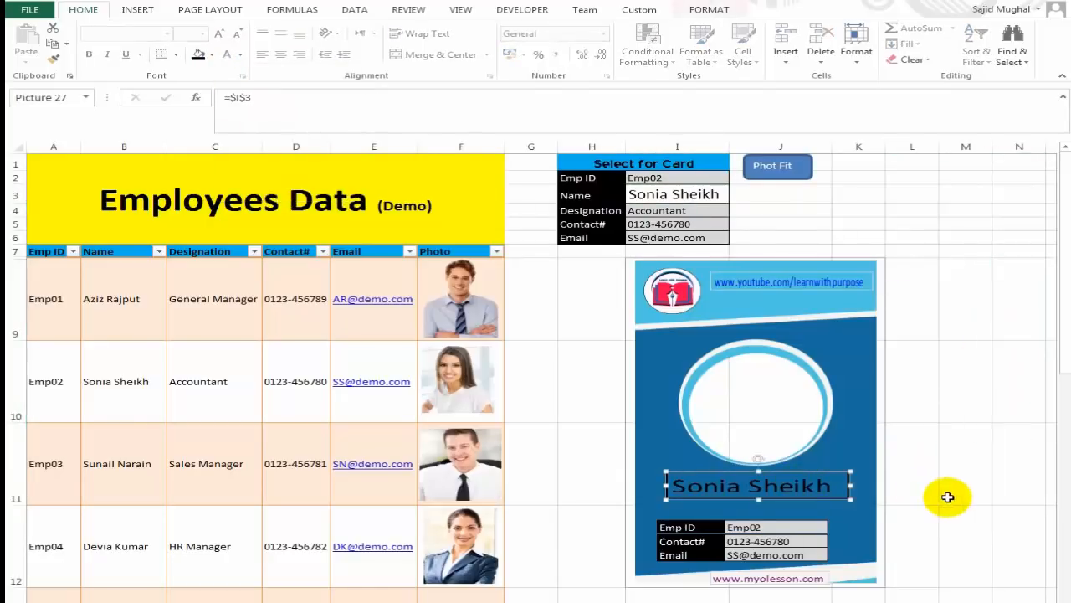
{"action": "key", "text": "Left"}
{"action": "key", "text": "Left"}
{"action": "key", "text": "Left"}
{"action": "key", "text": "Up"}
{"action": "key", "text": "Up"}
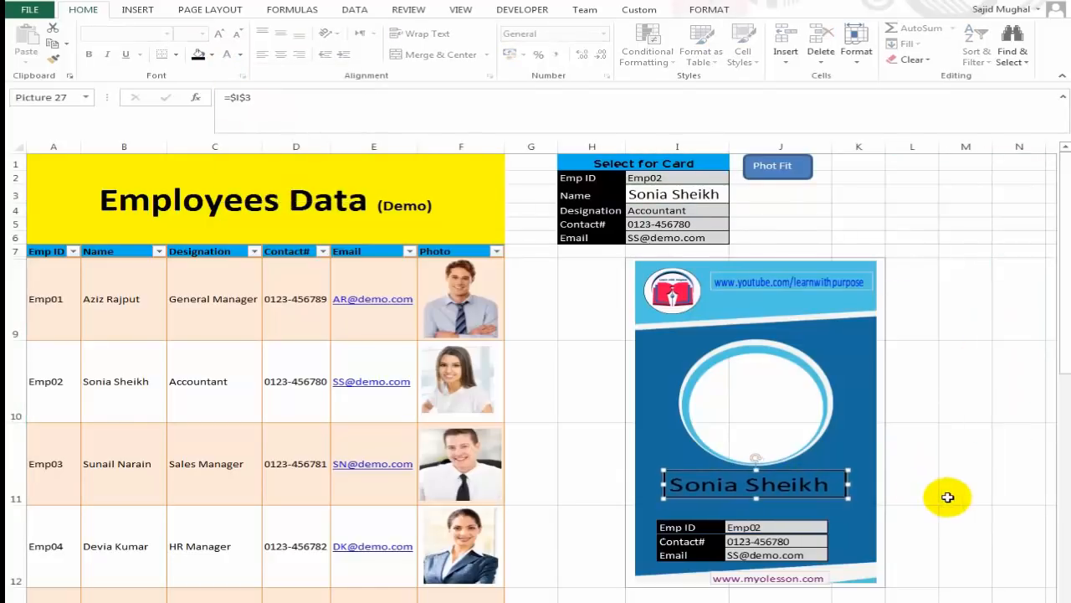
{"action": "key", "text": "Left"}
{"action": "key", "text": "Left"}
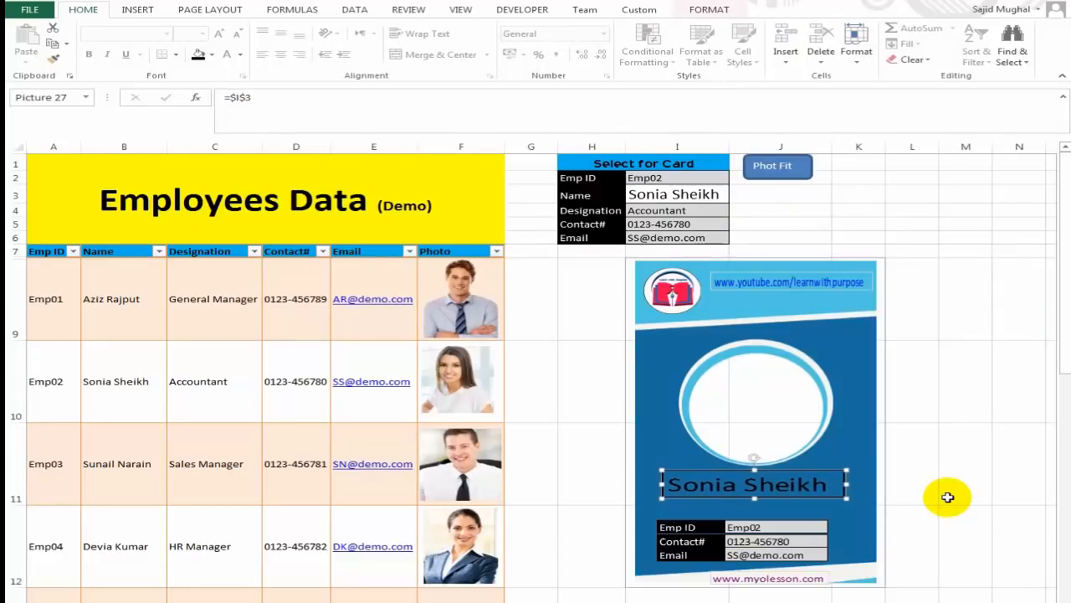
{"action": "left_click", "coordinate": [914, 456]}
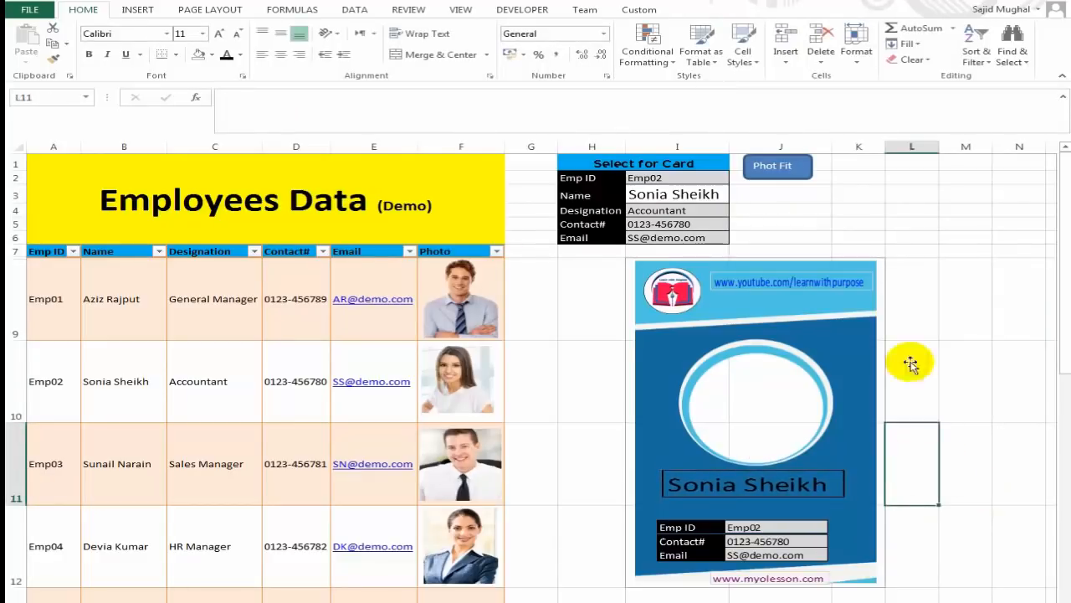
- Copy the designation cell I4 and paste it as a linked picture at M9
{"action": "left_click", "coordinate": [706, 210]}
{"action": "key", "text": "ctrl+c"}
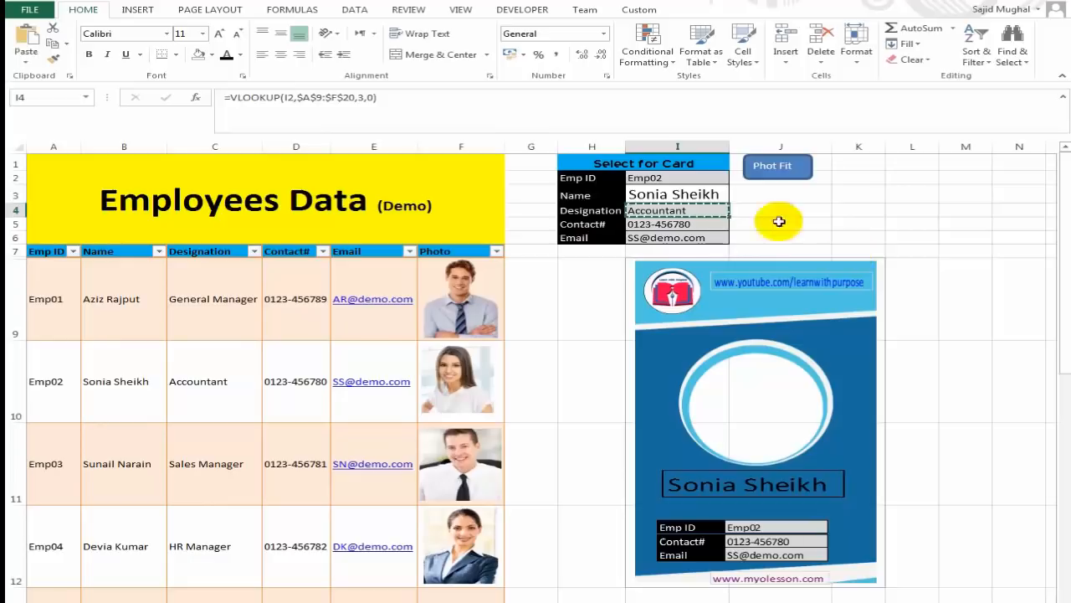
{"action": "left_click", "coordinate": [950, 276]}
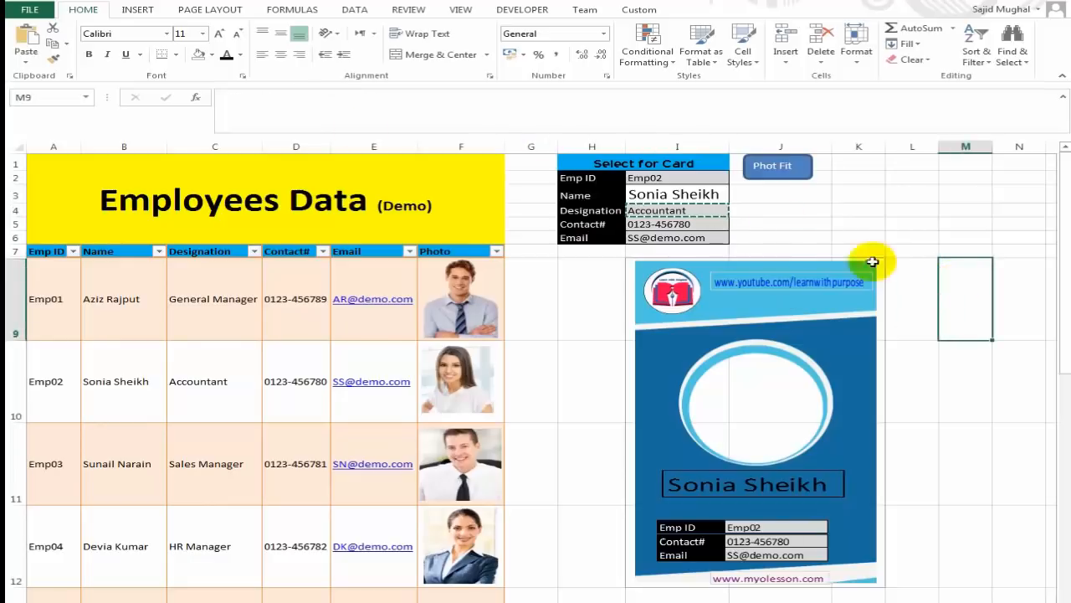
{"action": "left_click", "coordinate": [27, 65]}
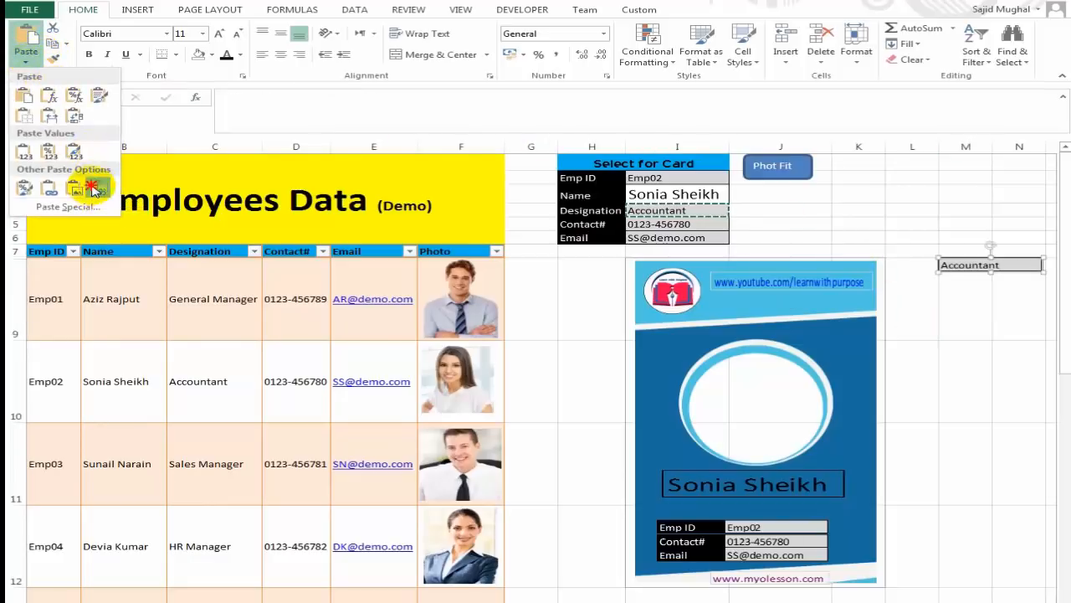
{"action": "left_click", "coordinate": [97, 184]}
- Move the linked designation picture onto the card and centre it between the name and the Emp ID details
{"action": "left_click_drag", "start_coordinate": [1017, 263], "coordinate": [772, 509]}
{"action": "left_click", "coordinate": [971, 440]}
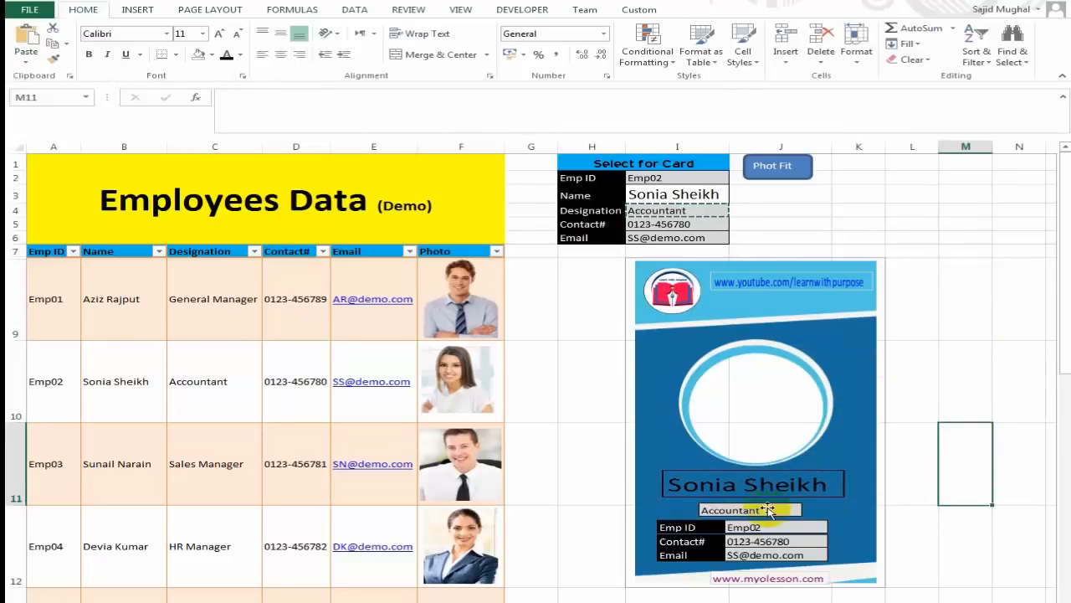
{"action": "left_click", "coordinate": [758, 508]}
{"action": "key", "text": "Up"}
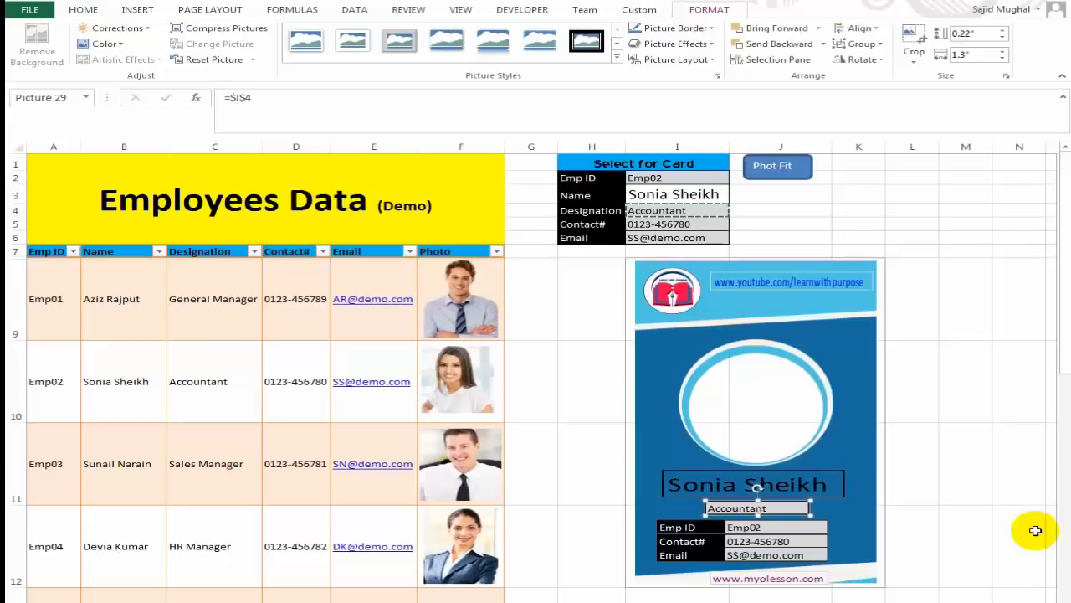
{"action": "left_click", "coordinate": [959, 366]}
{"action": "left_click", "coordinate": [919, 377]}
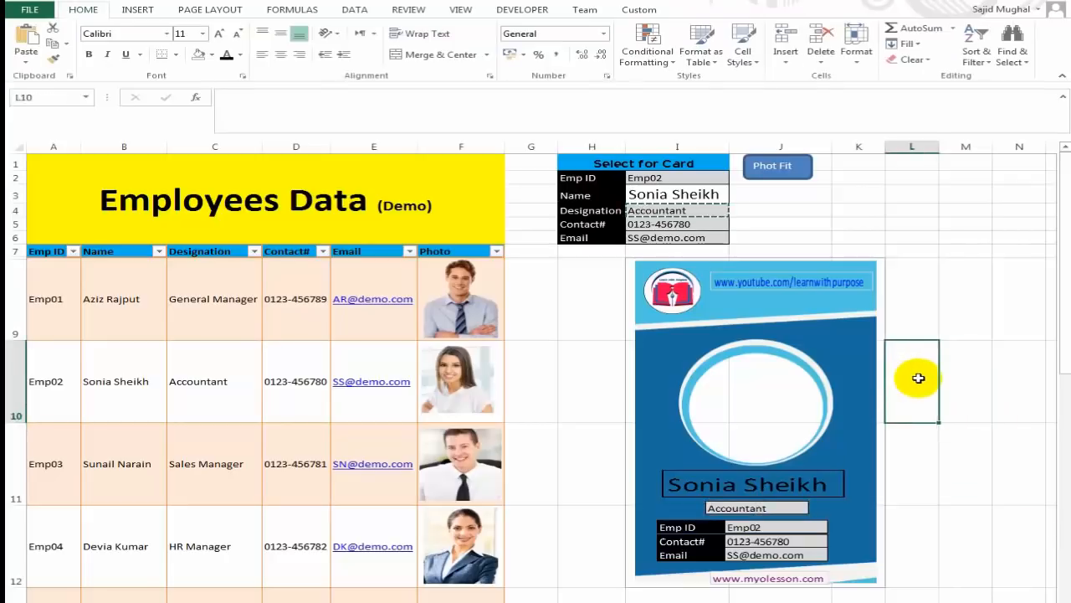
{"action": "left_click", "coordinate": [927, 303]}
{"action": "left_click", "coordinate": [966, 307]}
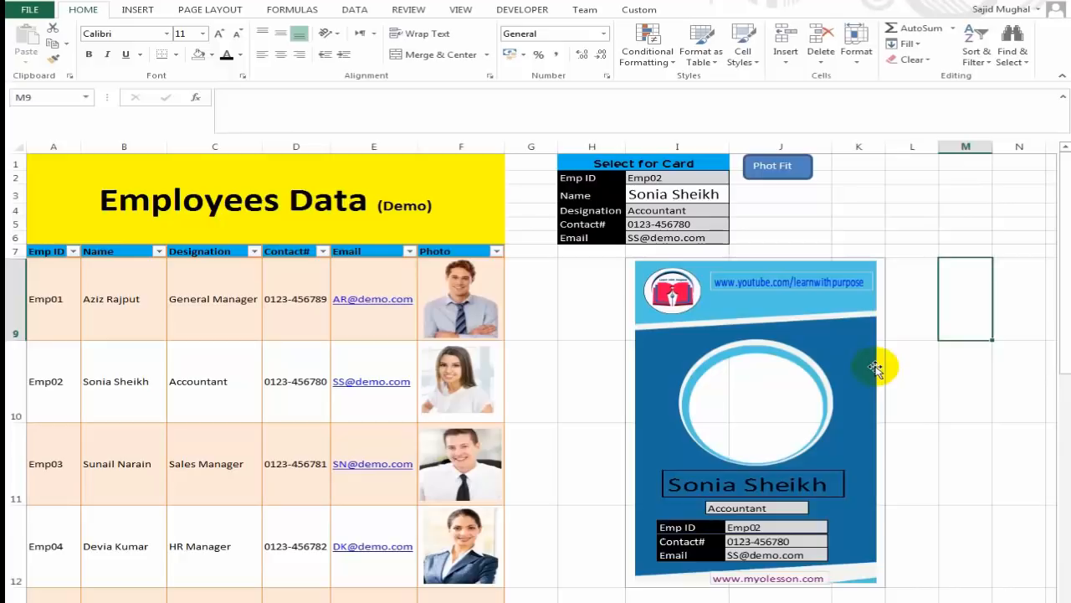
- Copy the Emp01 photo cell F9 and paste it as a linked picture at L5
{"action": "left_click", "coordinate": [531, 305]}
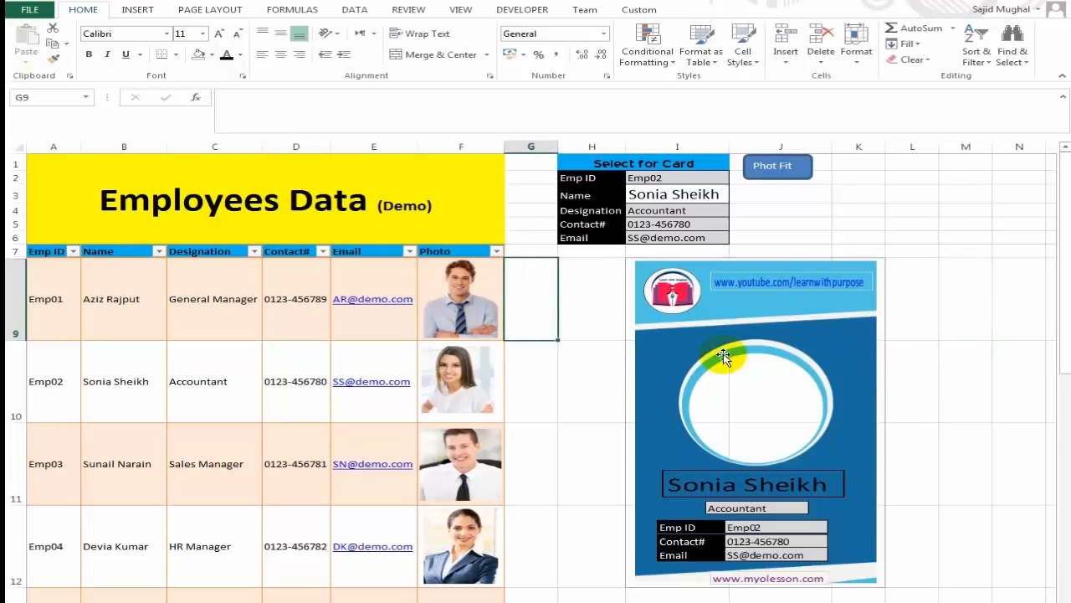
{"action": "key", "text": "Left"}
{"action": "key", "text": "Right"}
{"action": "key", "text": "Left"}
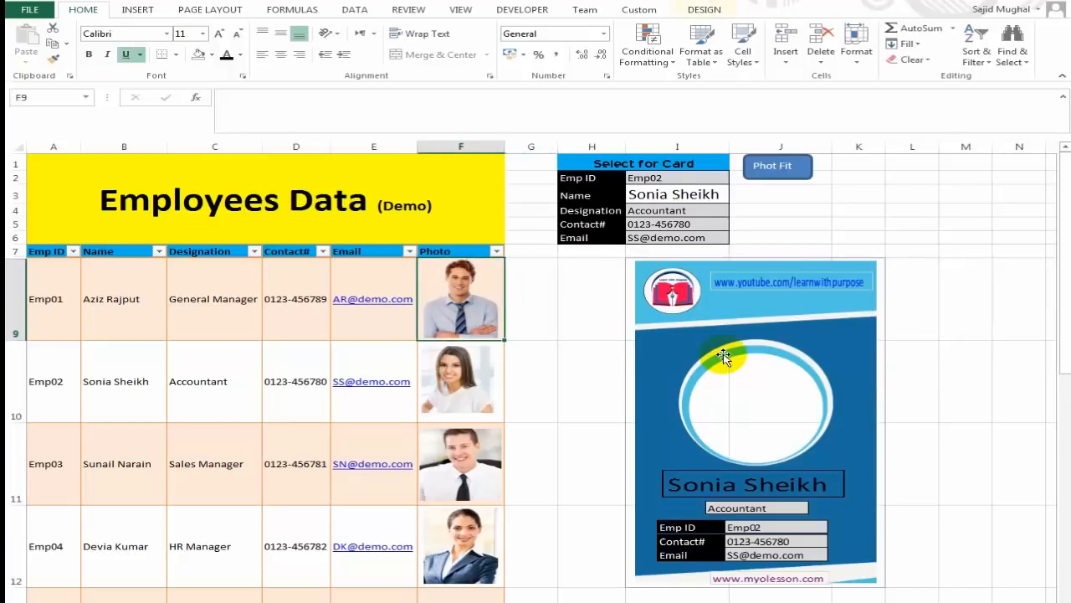
{"action": "key", "text": "Right"}
{"action": "key", "text": "Left"}
{"action": "key", "text": "ctrl+c"}
{"action": "left_click", "coordinate": [904, 223]}
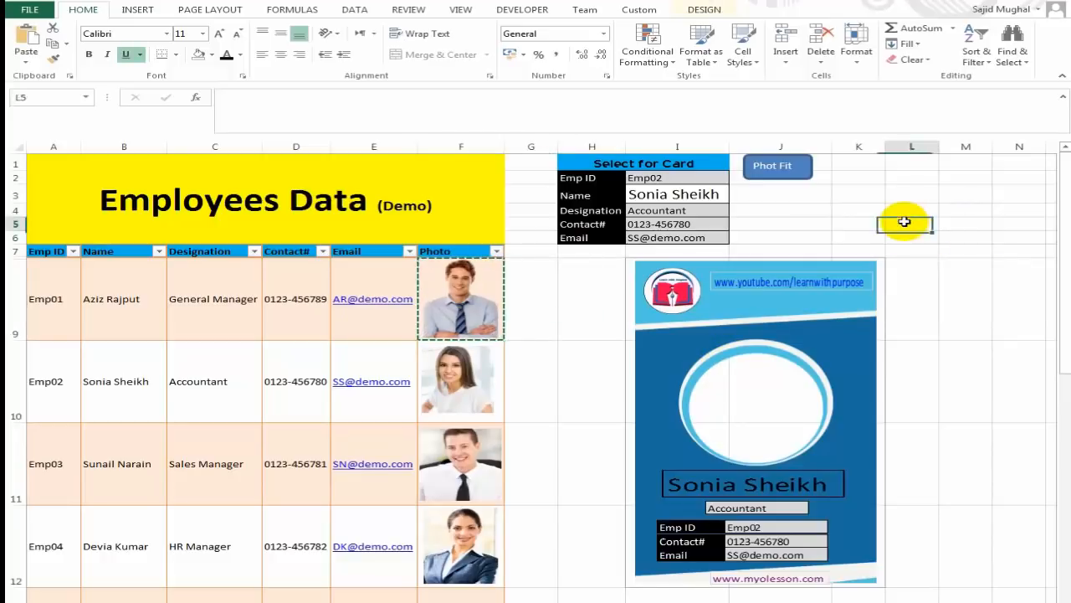
{"action": "right_click", "coordinate": [907, 226]}
{"action": "key", "text": "Escape"}
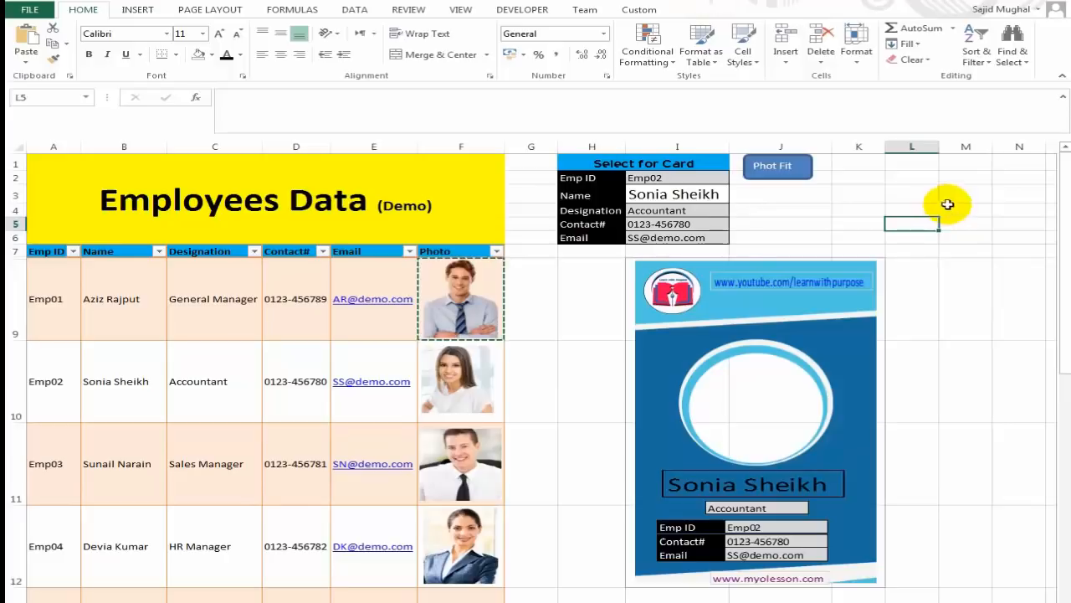
{"action": "left_click", "coordinate": [25, 62]}
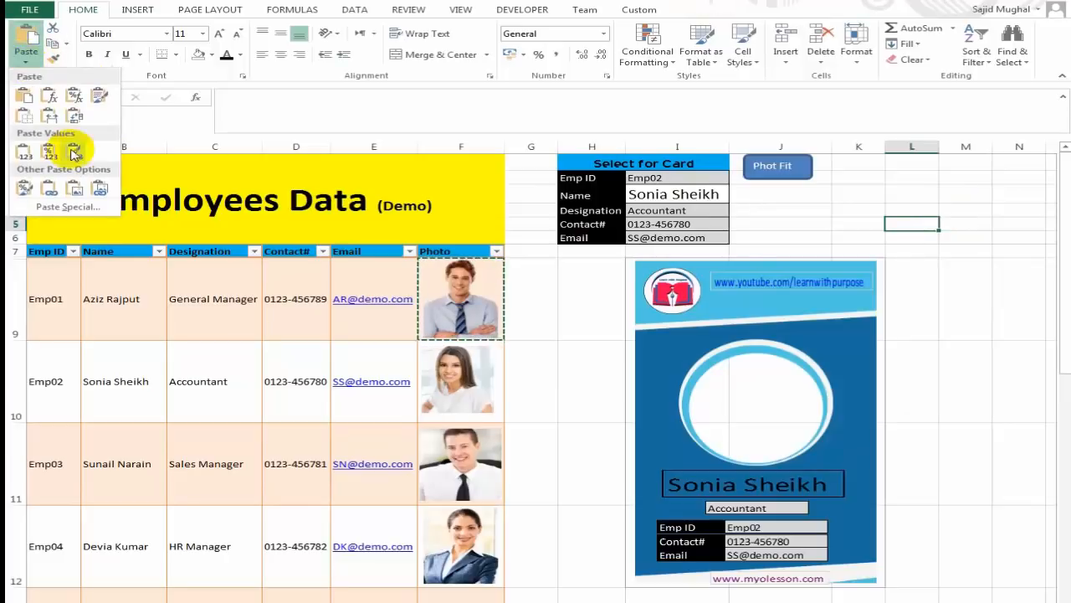
{"action": "left_click", "coordinate": [75, 191]}
{"action": "left_click", "coordinate": [951, 259]}
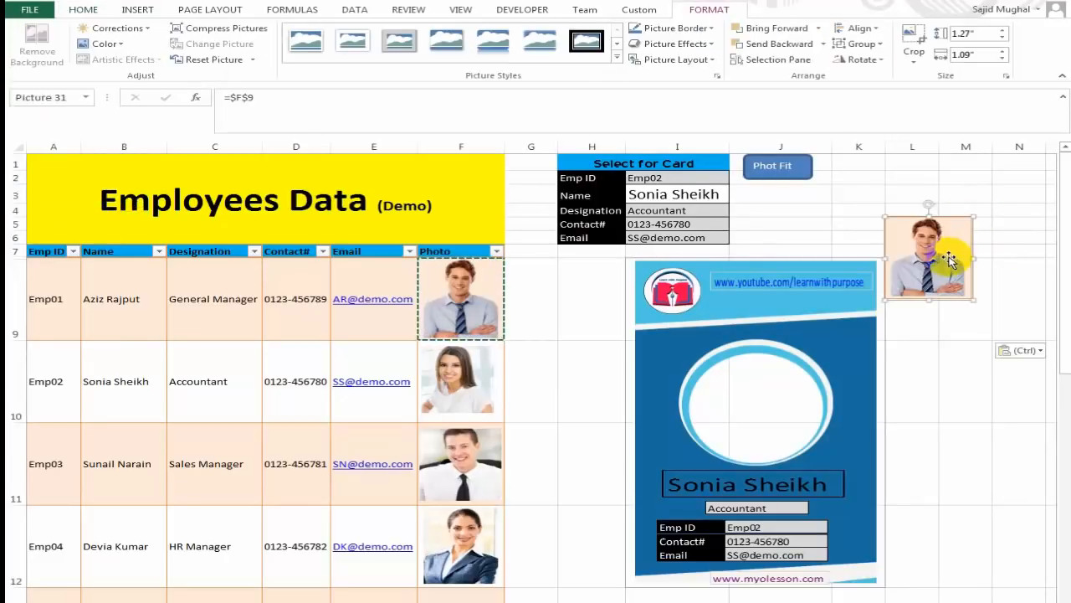
- Move the linked photo over the card's circle, enlarge it to about 2.18" by 1.88" and align it with the circle
{"action": "left_click_drag", "start_coordinate": [946, 255], "coordinate": [744, 367]}
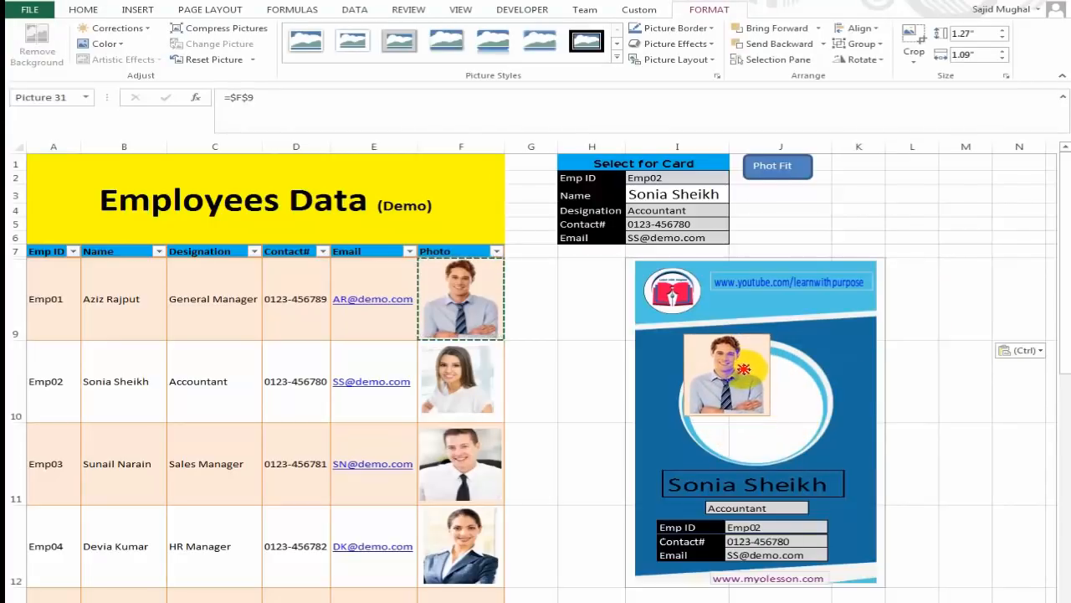
{"action": "left_click_drag", "start_coordinate": [770, 415], "coordinate": [835, 473]}
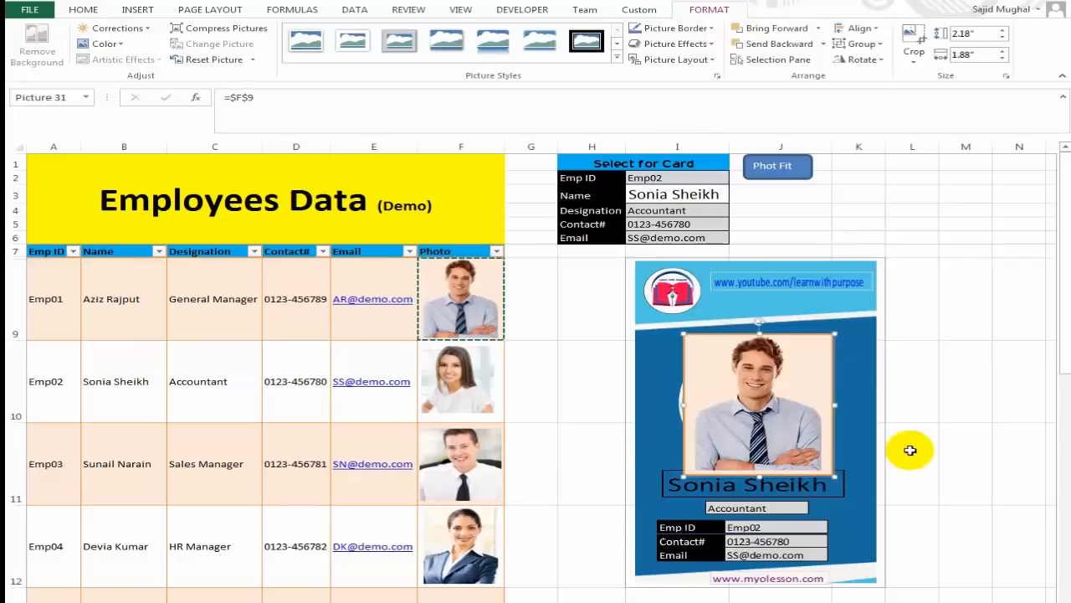
{"action": "left_click", "coordinate": [916, 438]}
{"action": "left_click", "coordinate": [736, 401]}
{"action": "mouse_move", "coordinate": [736, 402]}
{"action": "left_mouse_down"}
{"action": "mouse_move", "coordinate": [732, 420]}
{"action": "mouse_move", "coordinate": [732, 398]}
{"action": "left_mouse_up"}
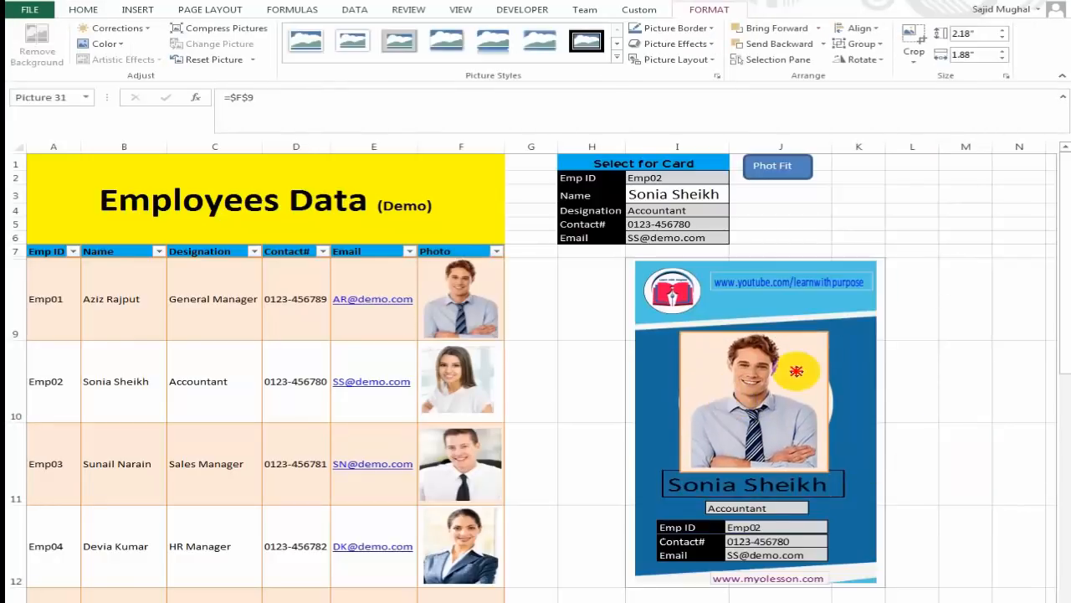
{"action": "left_click", "coordinate": [968, 347]}
- Check the range name of the Emp ID cell I2, then start an INDEX formula in cell L3
{"action": "left_click", "coordinate": [870, 194]}
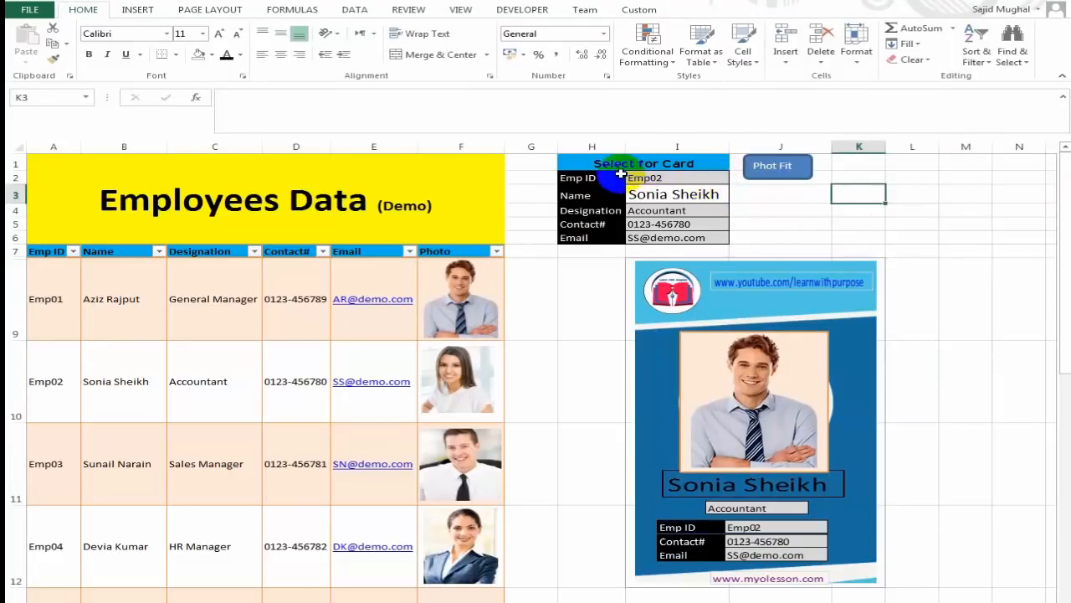
{"action": "left_click", "coordinate": [675, 175]}
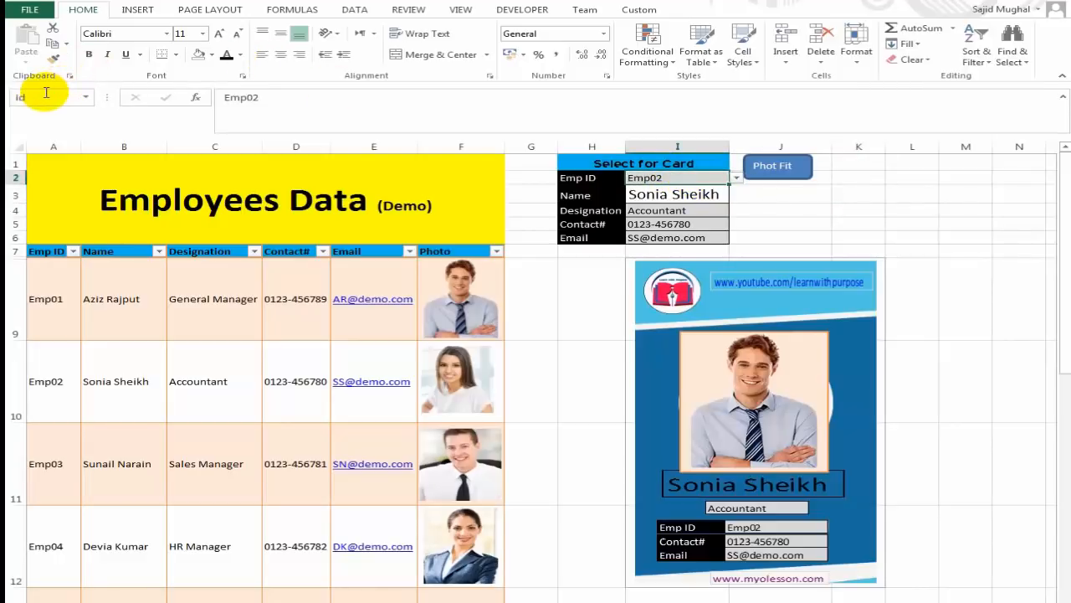
{"action": "left_click", "coordinate": [871, 209]}
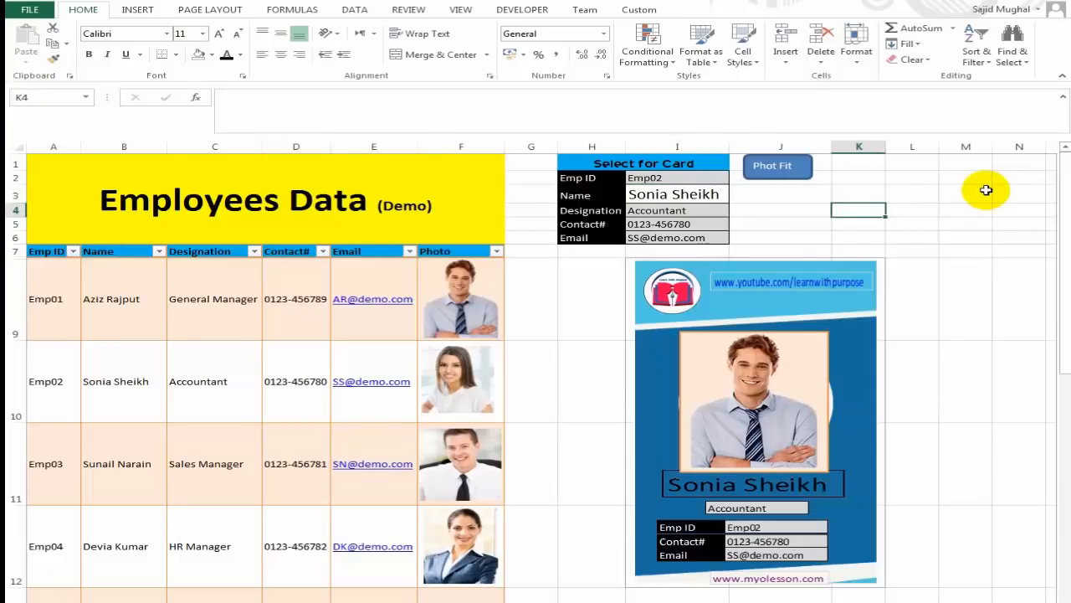
{"action": "key", "text": "Right"}
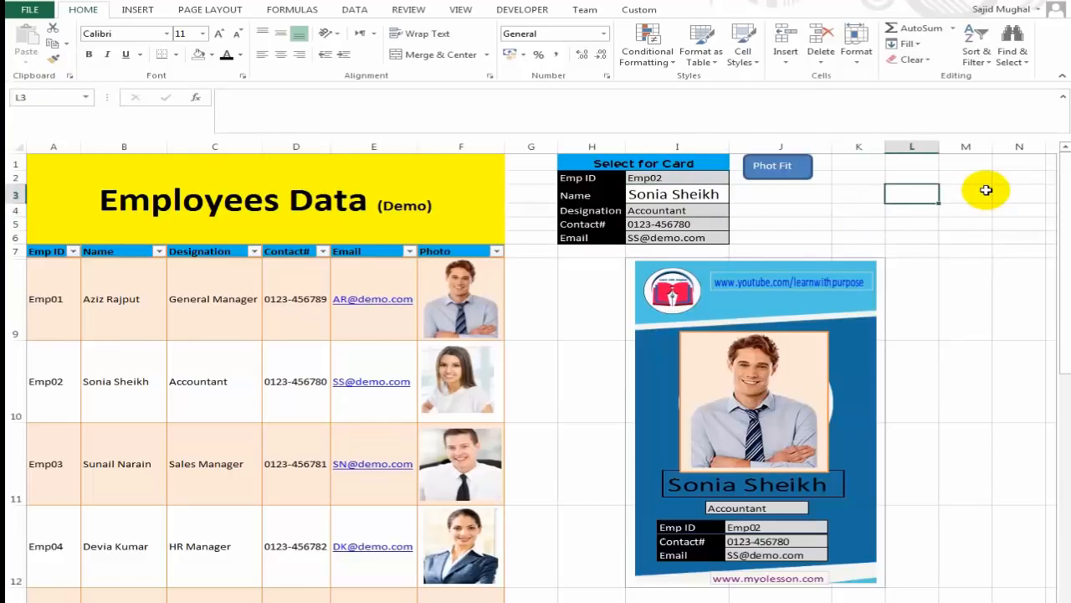
{"action": "type", "text": "=inde"}
{"action": "key", "text": "Tab"}
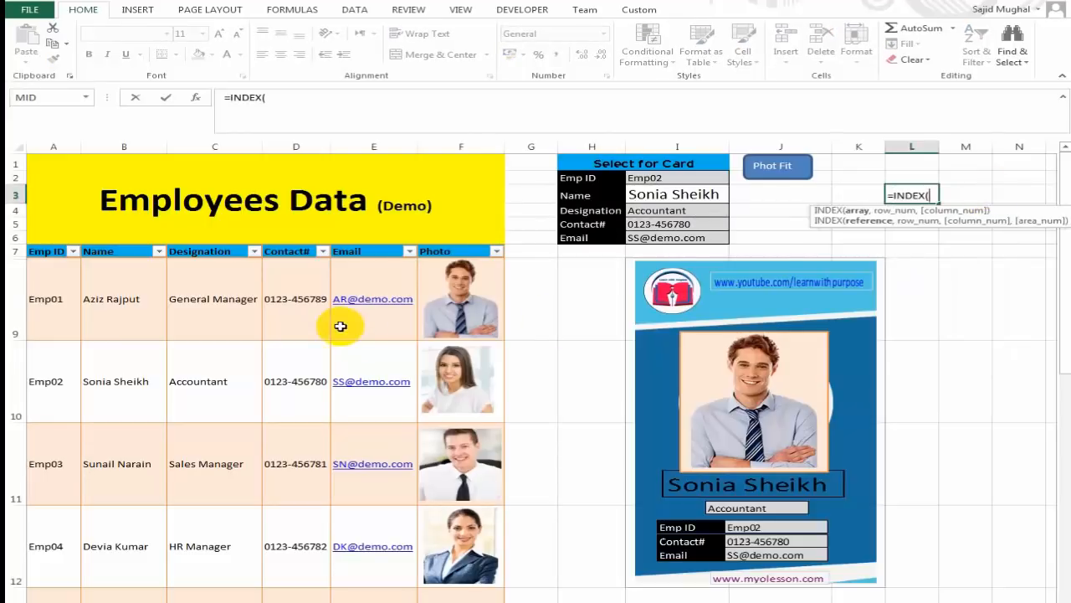
- Set the INDEX array to the employee table as the absolute range $A$9:$F$20
{"action": "left_click", "coordinate": [250, 302]}
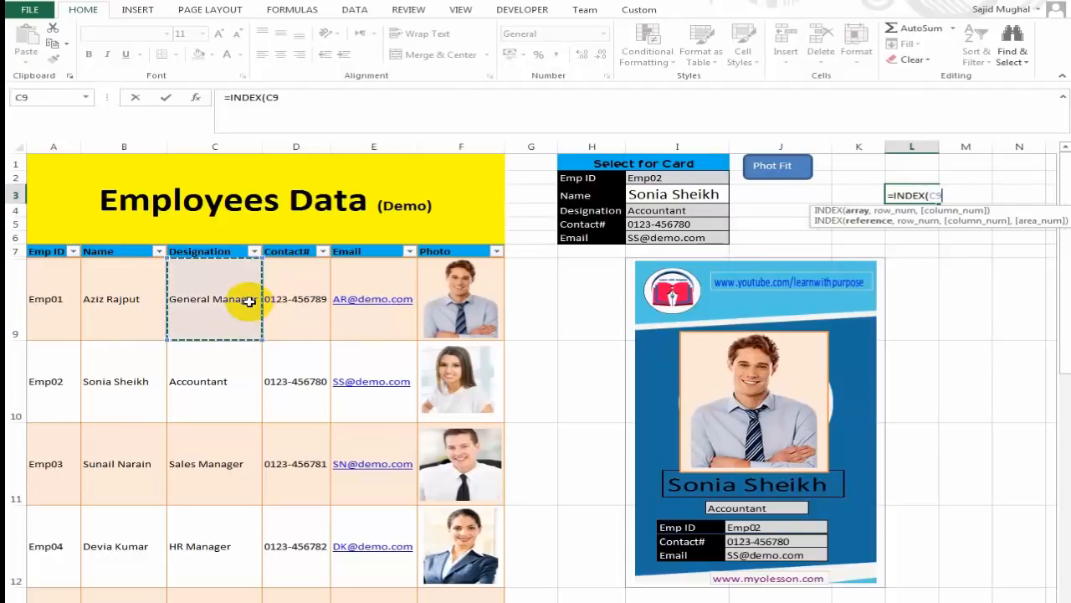
{"action": "key", "text": "Left"}
{"action": "key", "text": "Left"}
{"action": "key", "text": "shift+Right"}
{"action": "key", "text": "shift+Right"}
{"action": "key", "text": "shift+Right"}
{"action": "key", "text": "shift+Right"}
{"action": "key", "text": "shift+Right"}
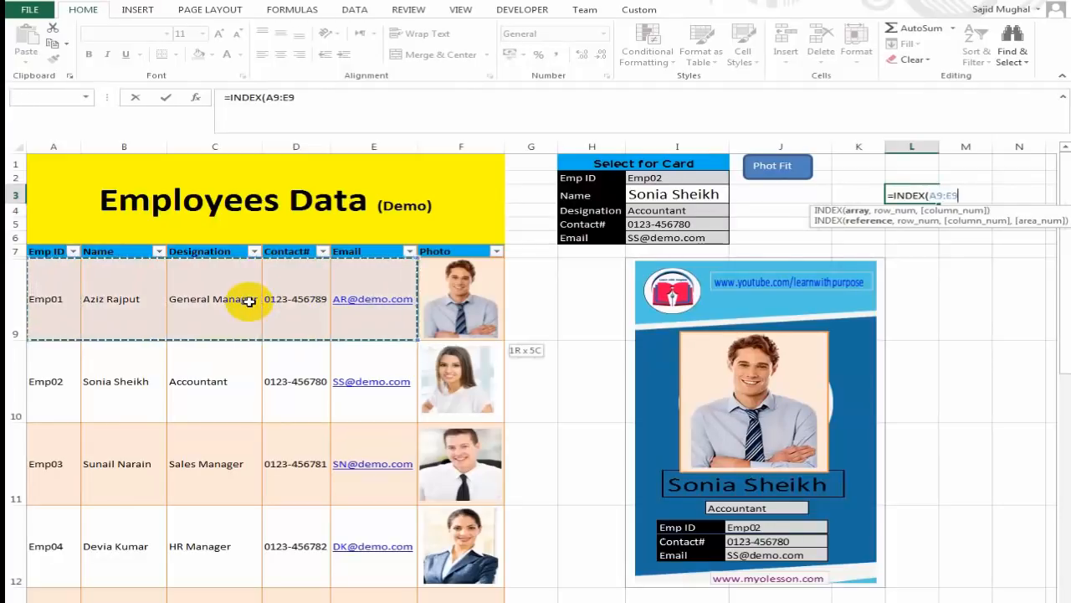
{"action": "key", "text": "shift+Down"}
{"action": "key", "text": "shift+Down"}
{"action": "key", "text": "shift+Down"}
{"action": "key", "text": "shift+Down"}
{"action": "key", "text": "shift+Down"}
{"action": "key", "text": "shift+Down"}
{"action": "key", "text": "shift+Down"}
{"action": "key", "text": "shift+Down"}
{"action": "key", "text": "shift+Down"}
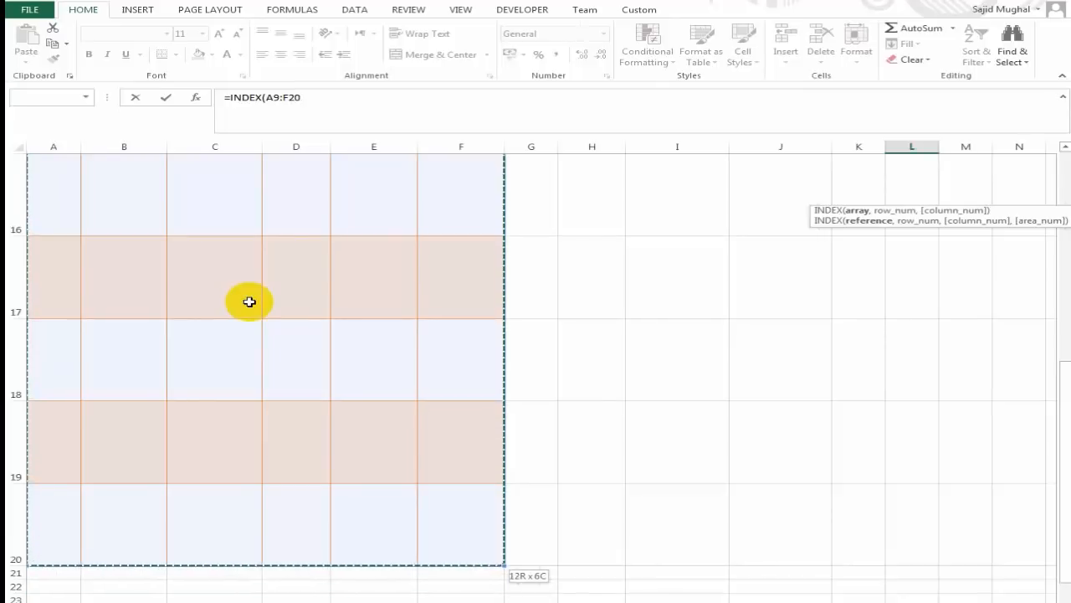
{"action": "key", "text": "F4"}
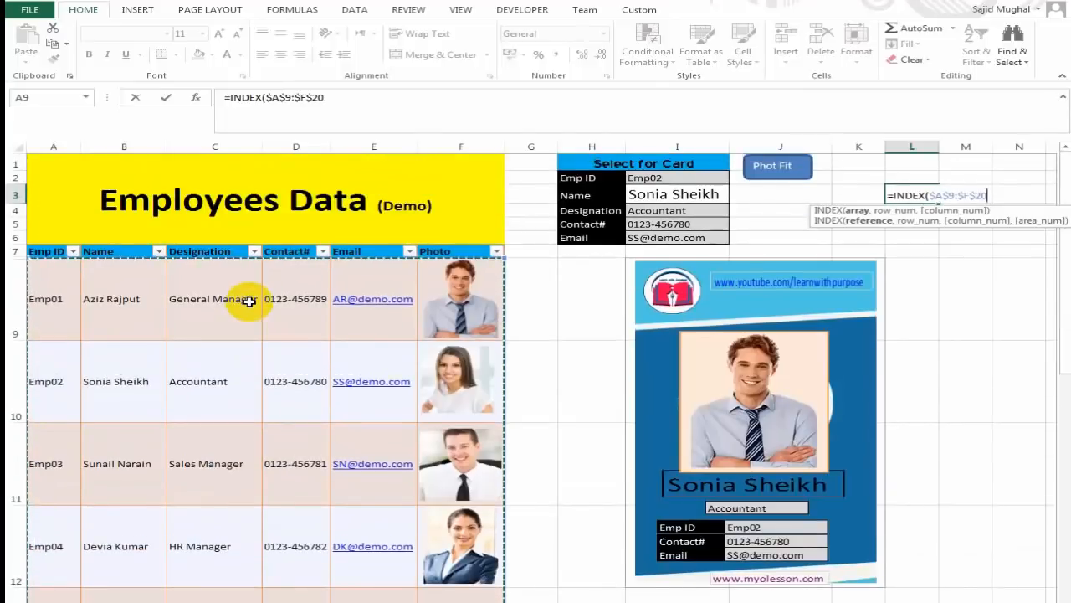
{"action": "type", "text": ","}
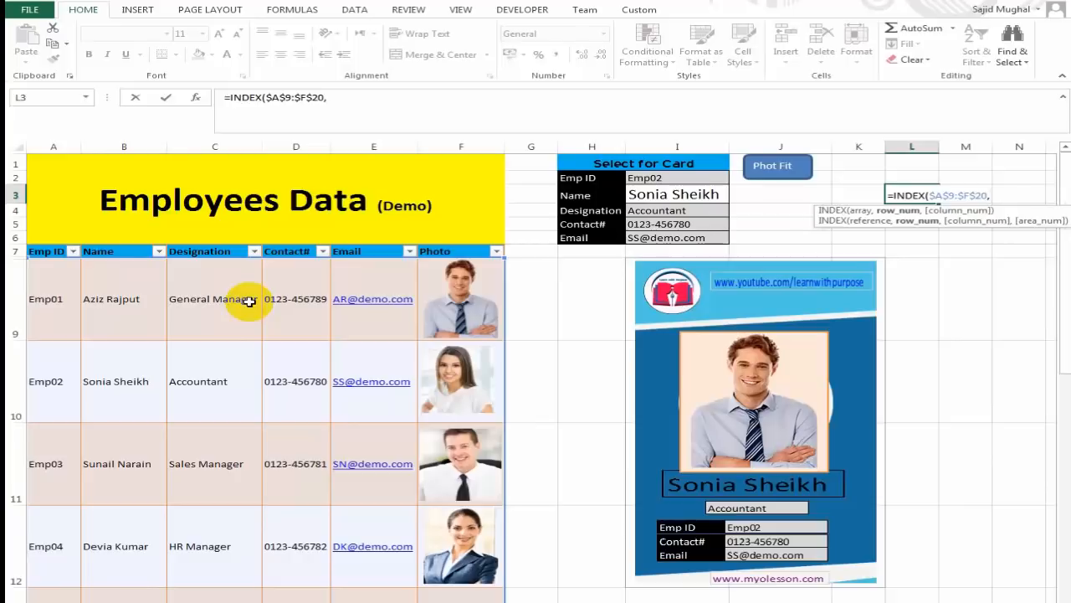
- Nest a MATCH function as the row number, with the named Emp ID cell id as lookup value
{"action": "type", "text": "ma"}
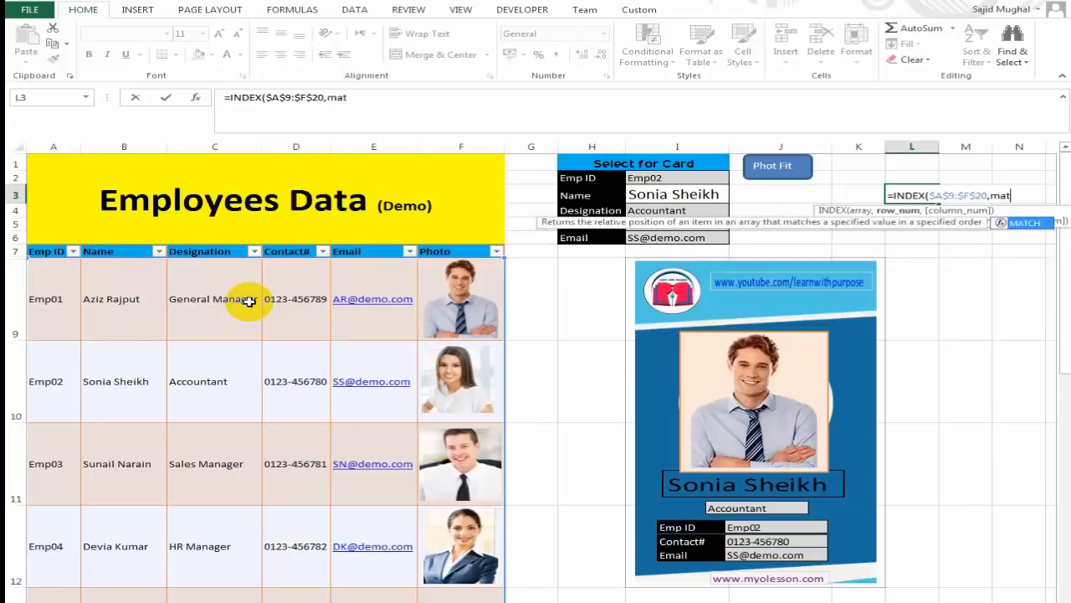
{"action": "type", "text": "t"}
{"action": "key", "text": "Tab"}
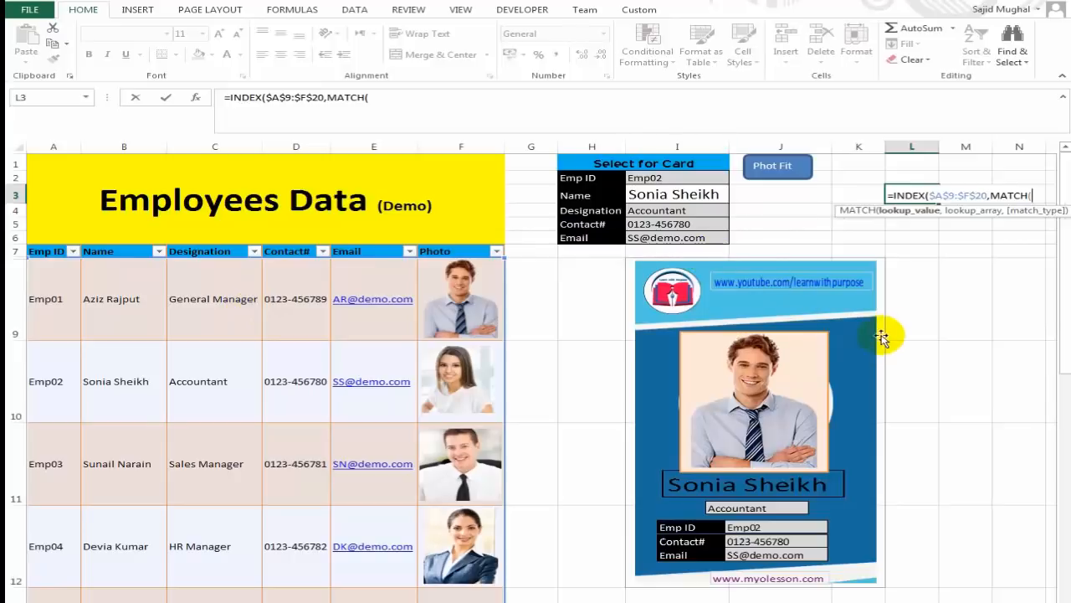
{"action": "left_click", "coordinate": [677, 179]}
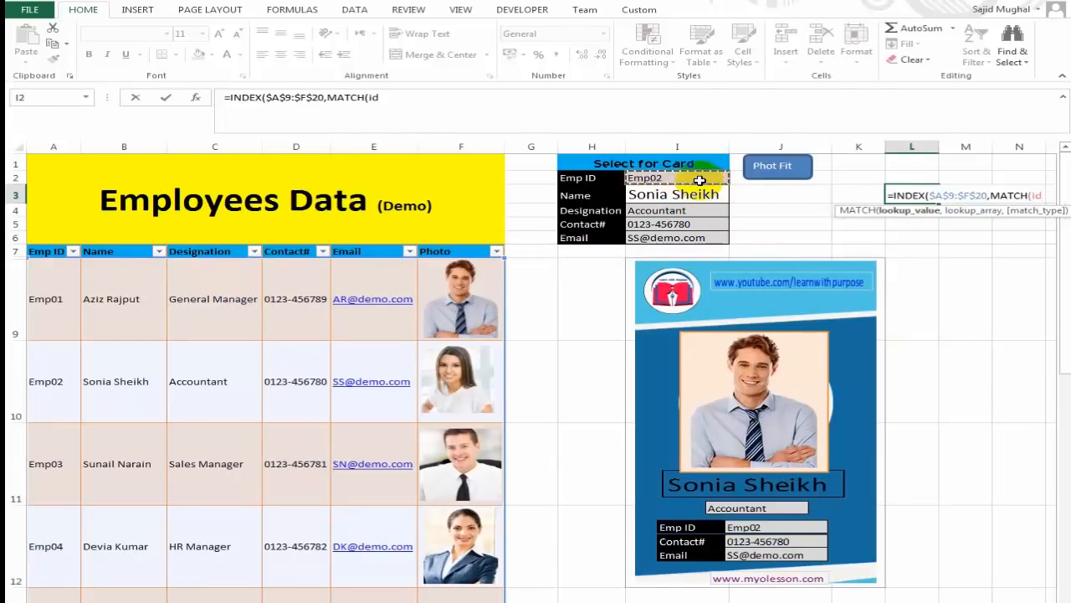
{"action": "type", "text": ","}
- Set the MATCH lookup array to the Emp ID column of the table as the absolute range $A$9:$A$20
{"action": "left_click", "coordinate": [59, 306]}
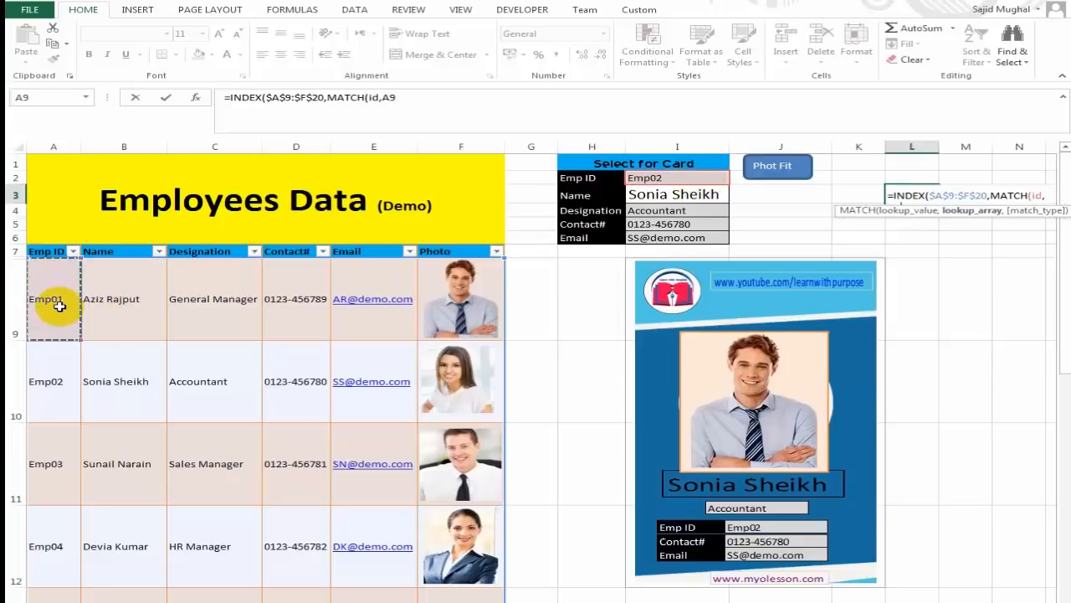
{"action": "key", "text": "shift+Down"}
{"action": "key", "text": "shift+Down"}
{"action": "key", "text": "shift+Down"}
{"action": "key", "text": "shift+Down"}
{"action": "key", "text": "shift+Down"}
{"action": "key", "text": "shift+Down"}
{"action": "key", "text": "shift+Down"}
{"action": "key", "text": "shift+Down"}
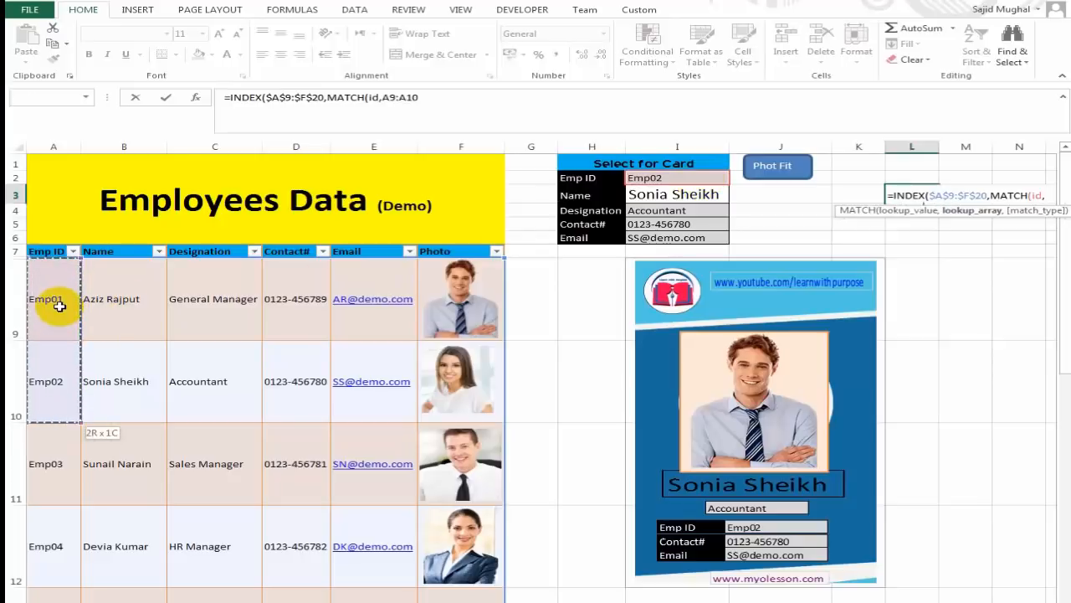
{"action": "key", "text": "shift+Down"}
{"action": "key", "text": "shift+Down"}
{"action": "key", "text": "shift+Down"}
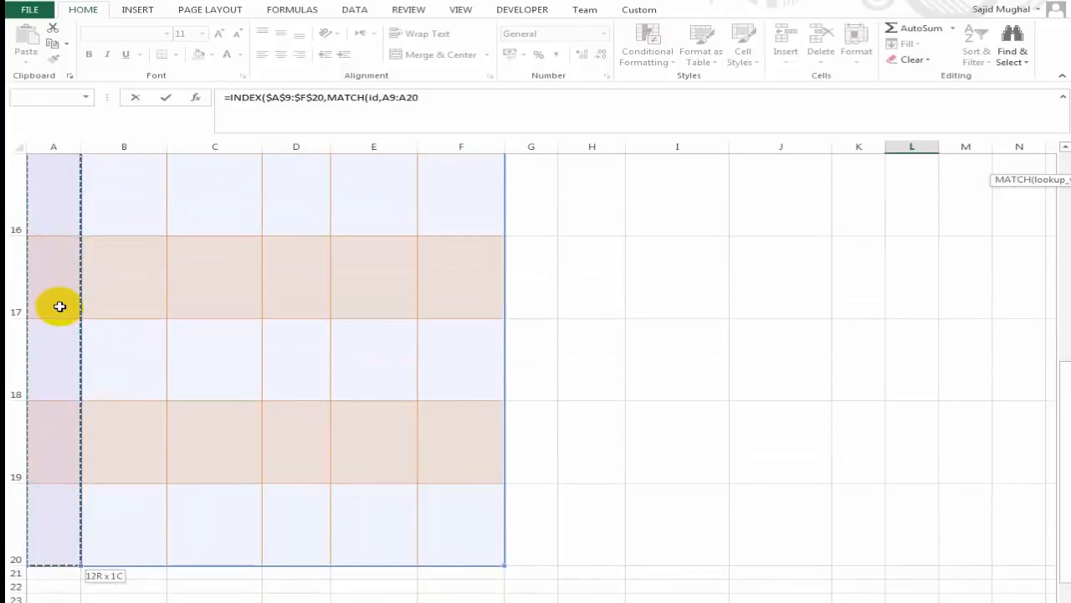
{"action": "key", "text": "F4"}
{"action": "type", "text": ","}
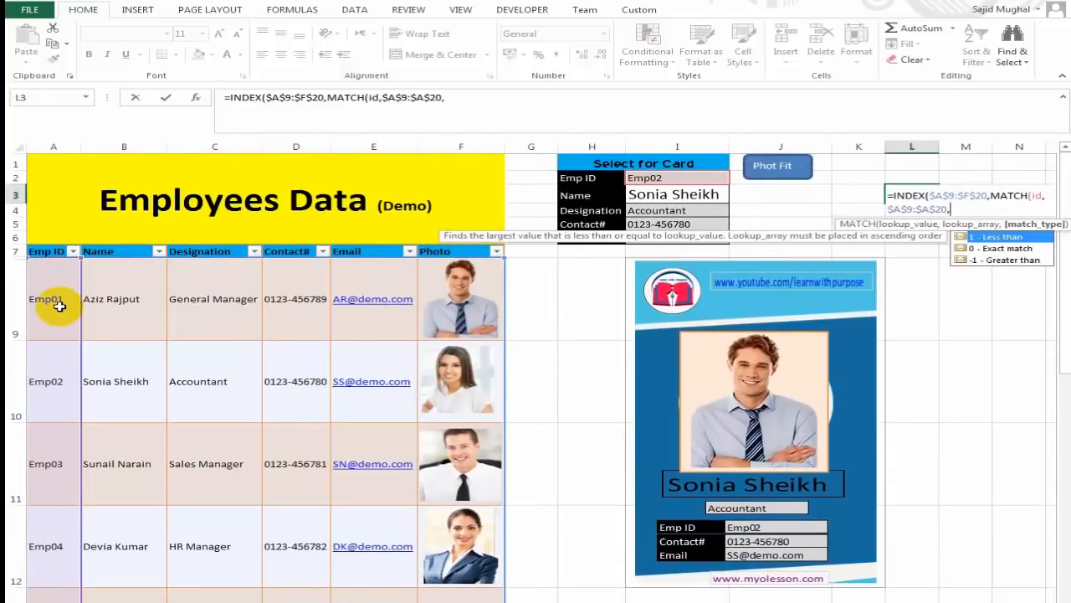
- Complete the L3 formula with exact match type 0 for MATCH and column number 6 for INDEX
{"action": "type", "text": "0),"}
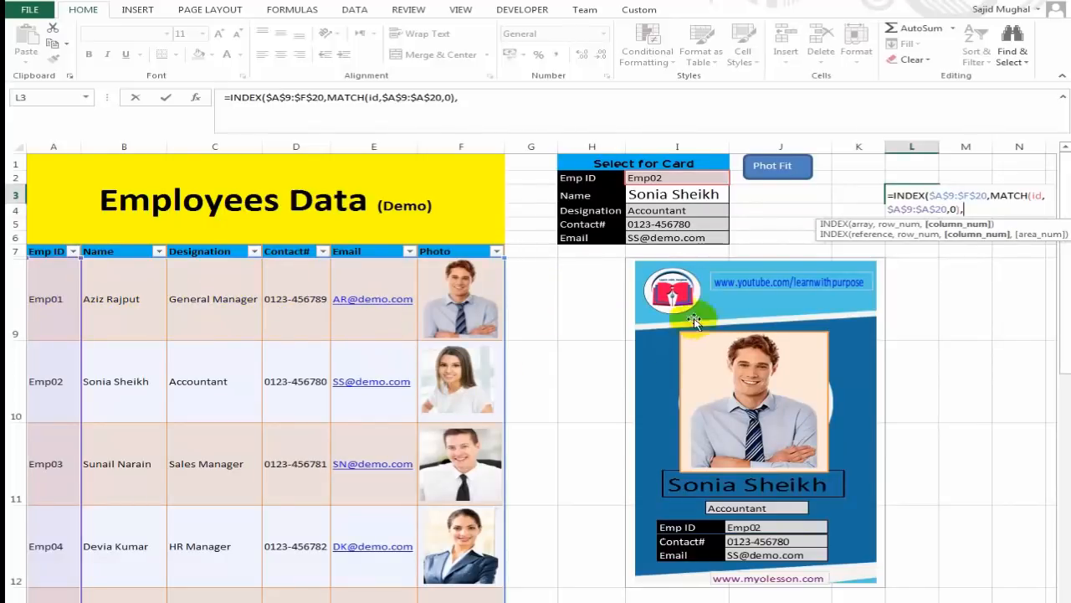
{"action": "type", "text": "6"}
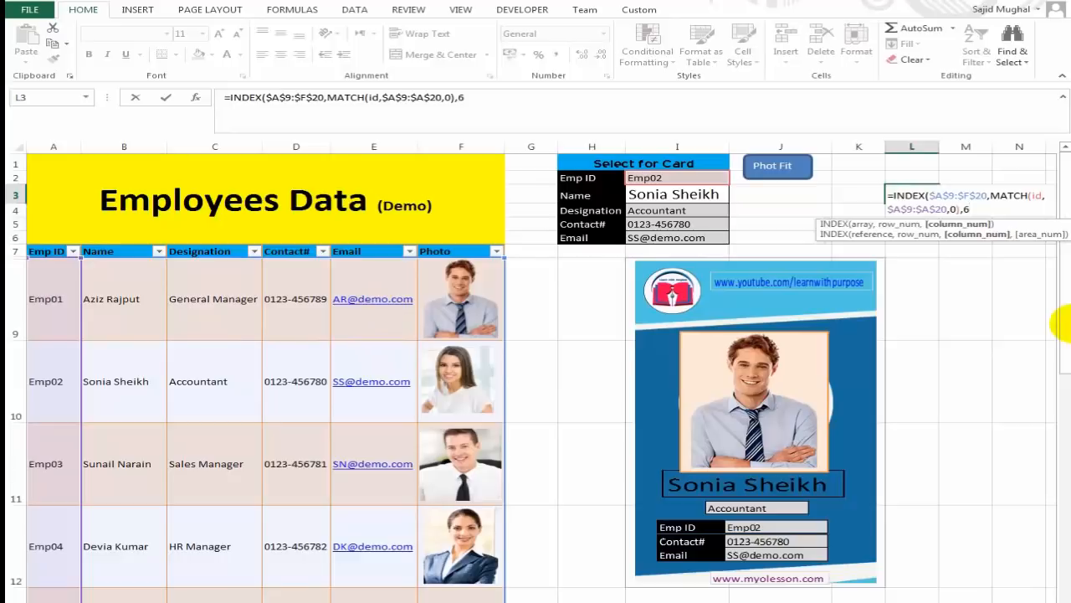
{"action": "key", "text": "Return"}
{"action": "key", "text": "Up"}
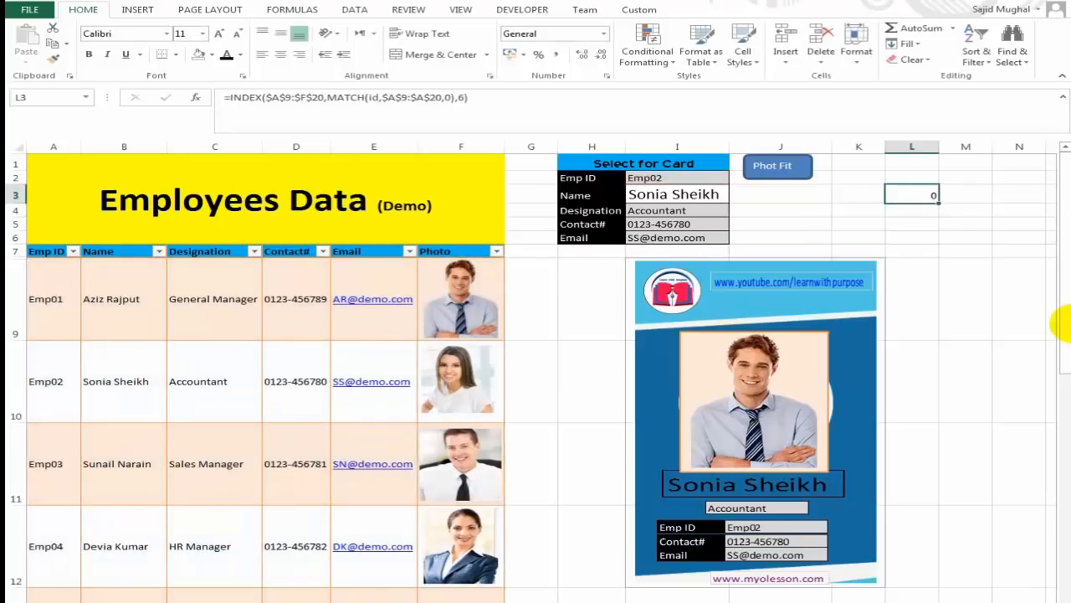
- Cut the entire INDEX/MATCH formula text out of cell L3, leaving the cell empty
{"action": "key", "text": "F2"}
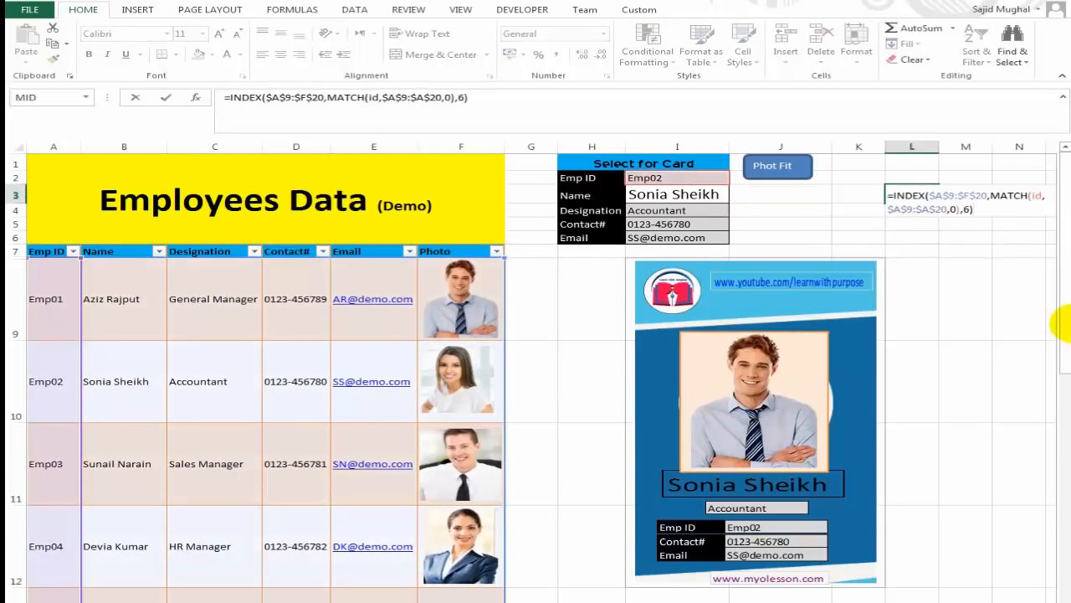
{"action": "key", "text": "Return"}
{"action": "key", "text": "Up"}
{"action": "key", "text": "F2"}
{"action": "key", "text": "shift+Up"}
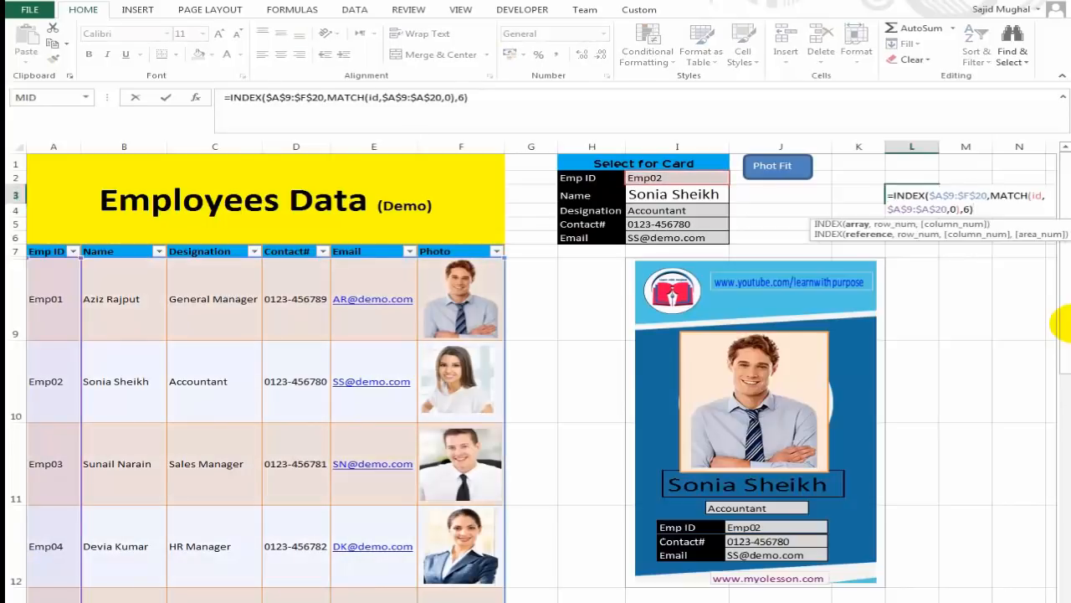
{"action": "key", "text": "shift+Up"}
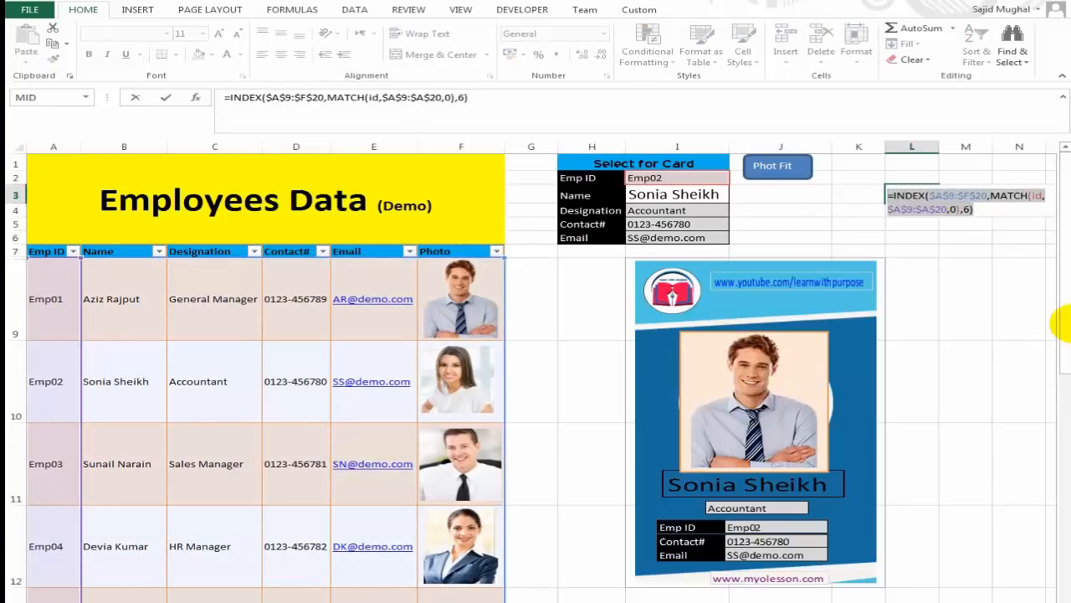
{"action": "key", "text": "ctrl+x"}
{"action": "key", "text": "Return"}
{"action": "key", "text": "Up"}
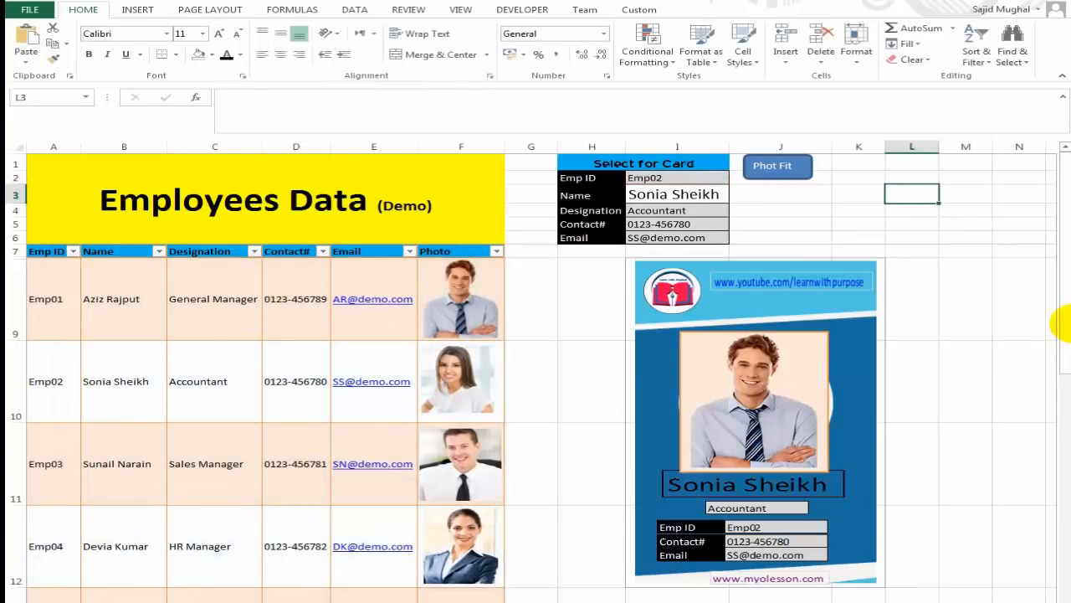
- Define a workbook-scope name Photo that refers to the cut INDEX/MATCH formula
{"action": "left_click", "coordinate": [286, 10]}
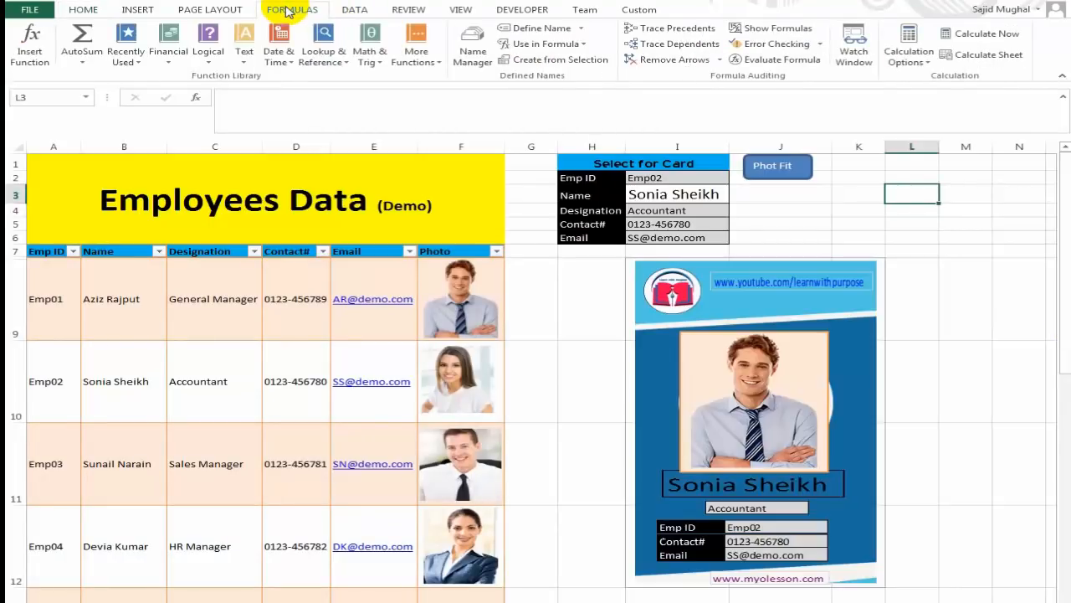
{"action": "left_click", "coordinate": [474, 56]}
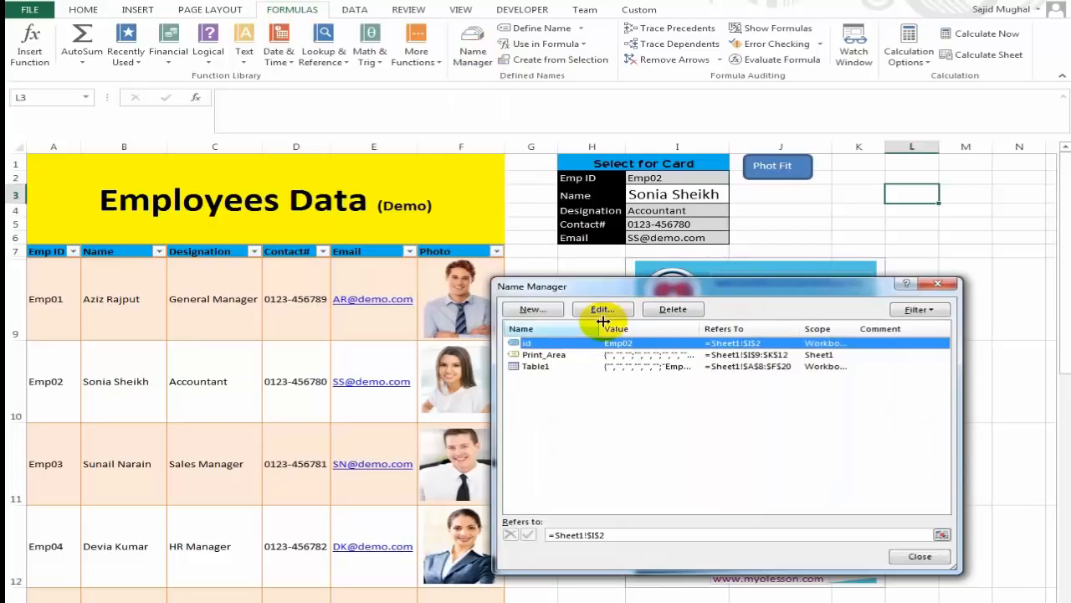
{"action": "left_click", "coordinate": [535, 312]}
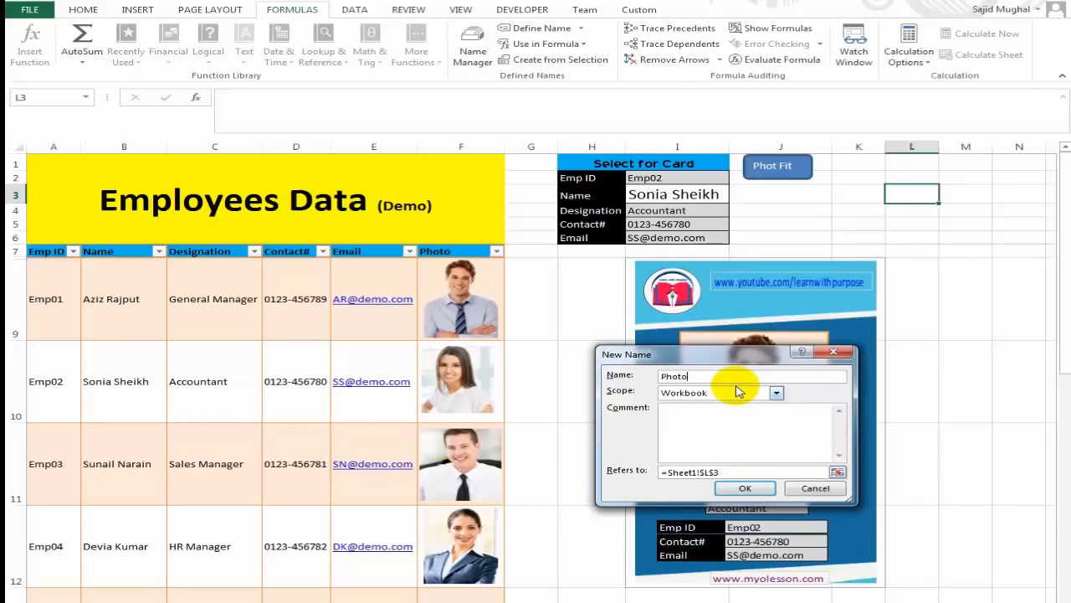
{"action": "left_click_drag", "start_coordinate": [728, 473], "coordinate": [641, 467]}
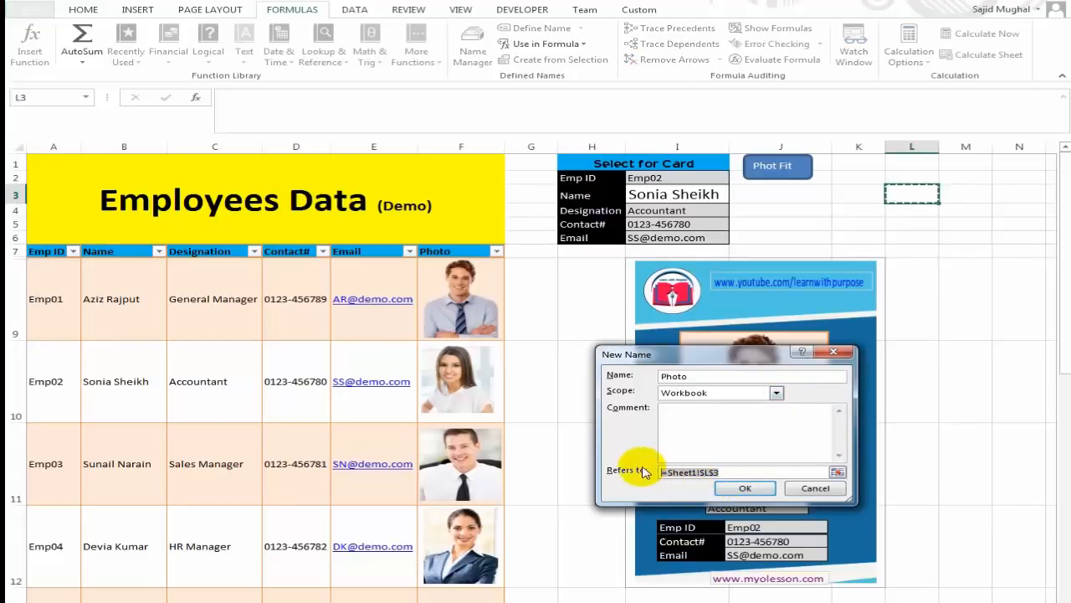
{"action": "key", "text": "ctrl+v"}
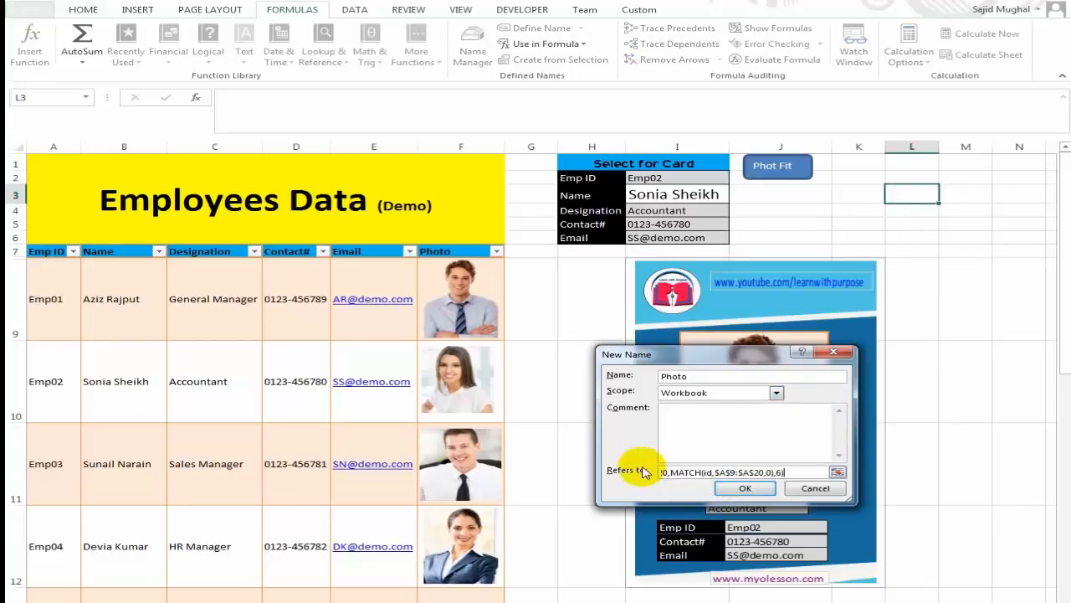
{"action": "left_click", "coordinate": [741, 490]}
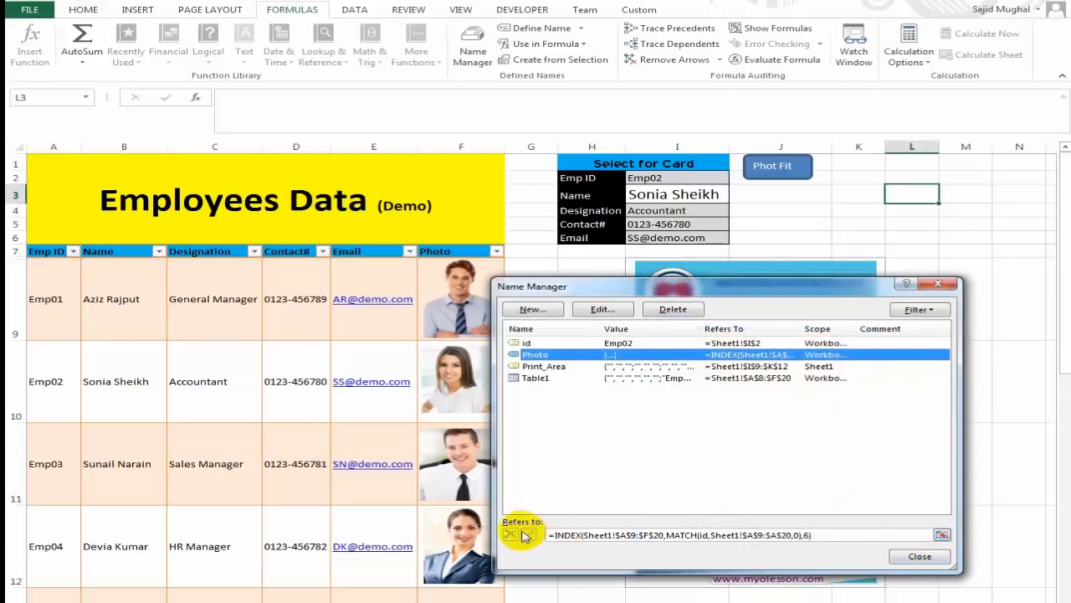
{"action": "left_click", "coordinate": [920, 555]}
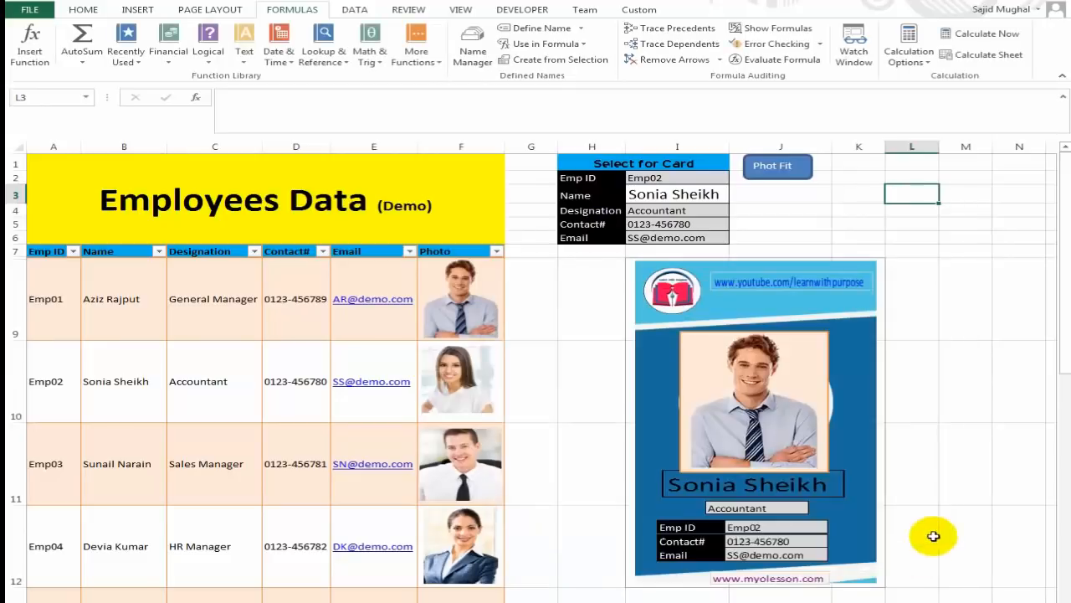
- Replace the card picture's cell link $F$9 with the defined name, making its formula =Photo
{"action": "left_click", "coordinate": [963, 387]}
{"action": "left_click", "coordinate": [761, 391]}
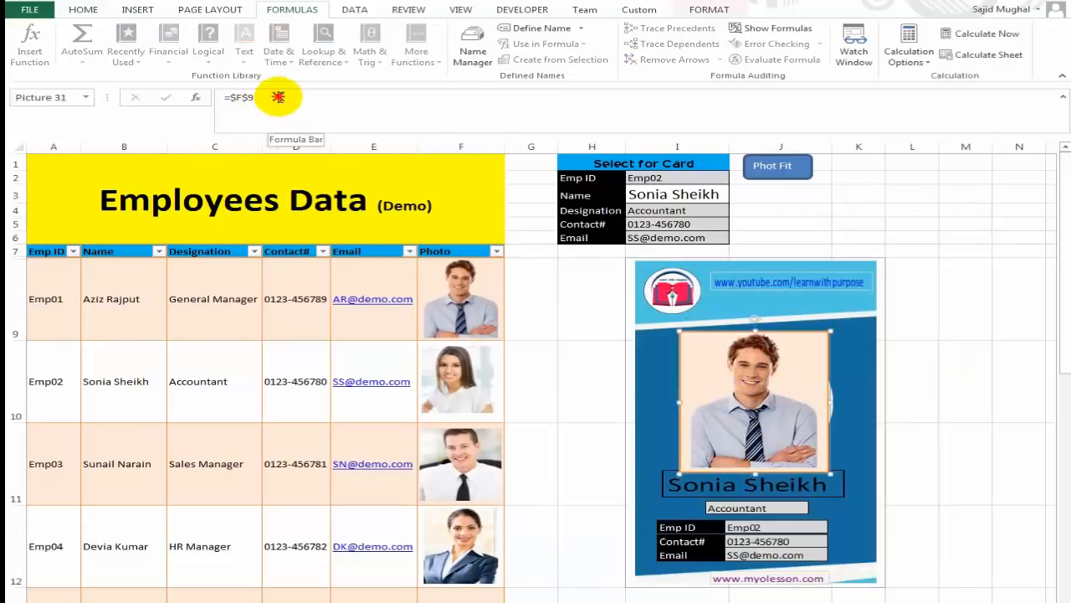
{"action": "left_click", "coordinate": [280, 97]}
{"action": "key", "text": "BackSpace"}
{"action": "key", "text": "BackSpace"}
{"action": "key", "text": "BackSpace"}
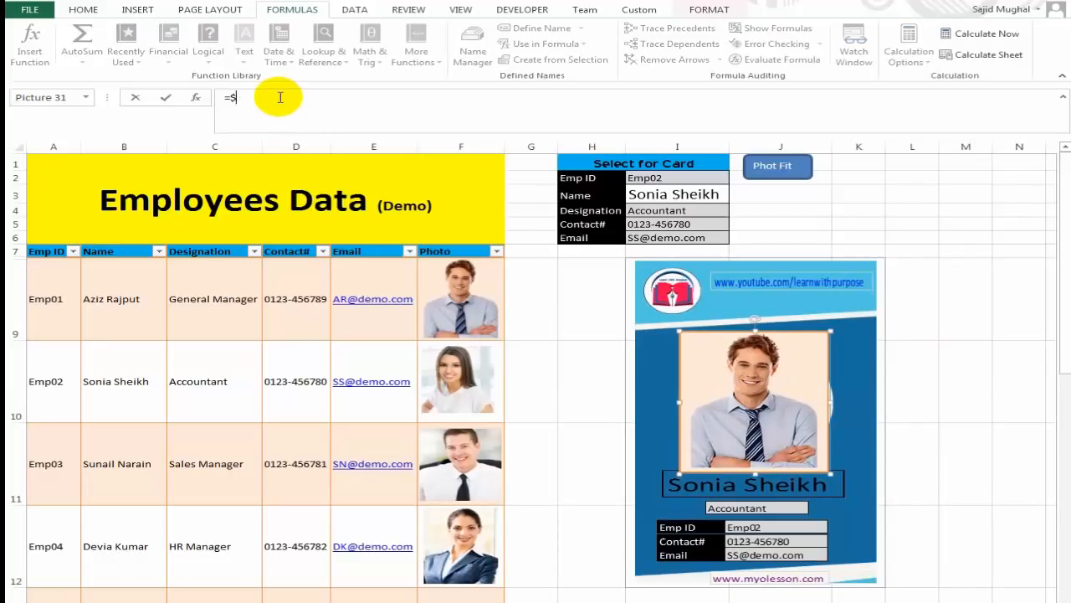
{"action": "type", "text": "pho"}
{"action": "key", "text": "Tab"}
{"action": "key", "text": "Return"}
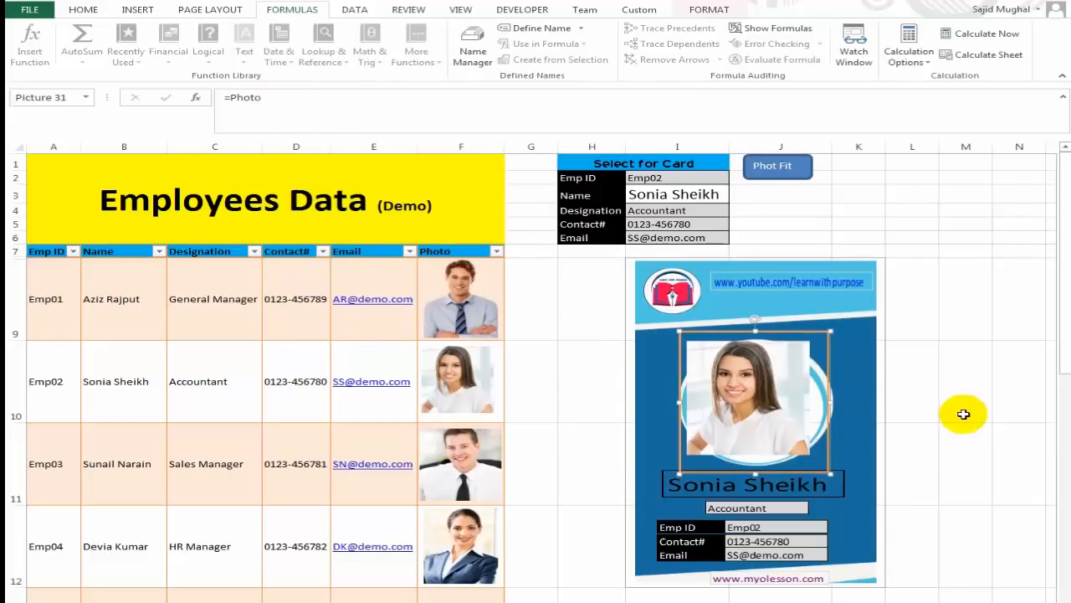
- Enlarge the linked card photo slightly so it covers the circle, and send it to the back behind the card design
{"action": "left_click", "coordinate": [925, 408]}
{"action": "left_click", "coordinate": [773, 398]}
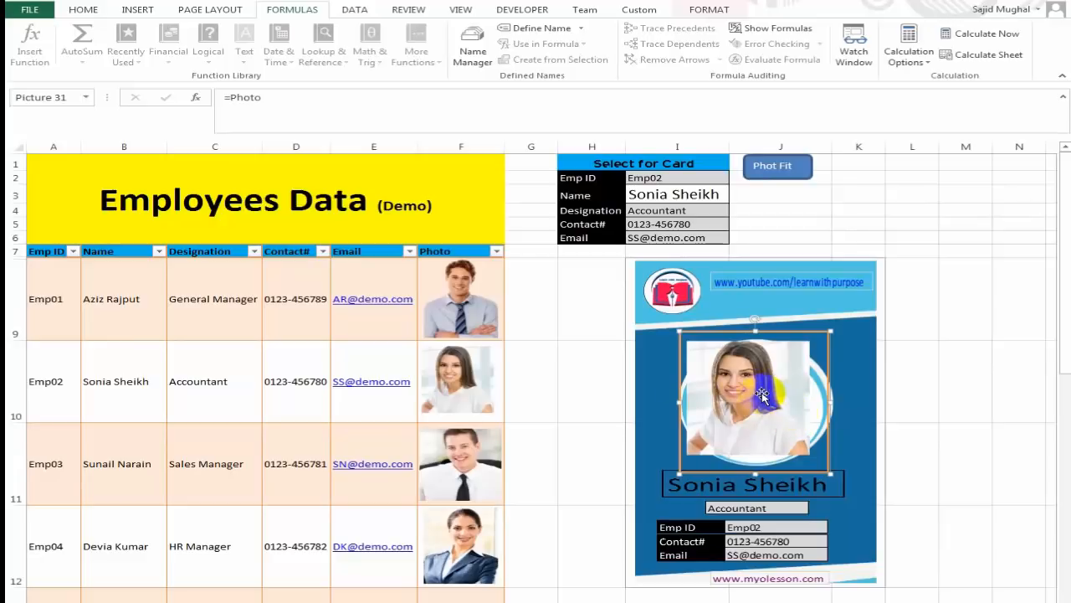
{"action": "left_click_drag", "start_coordinate": [762, 393], "coordinate": [770, 401]}
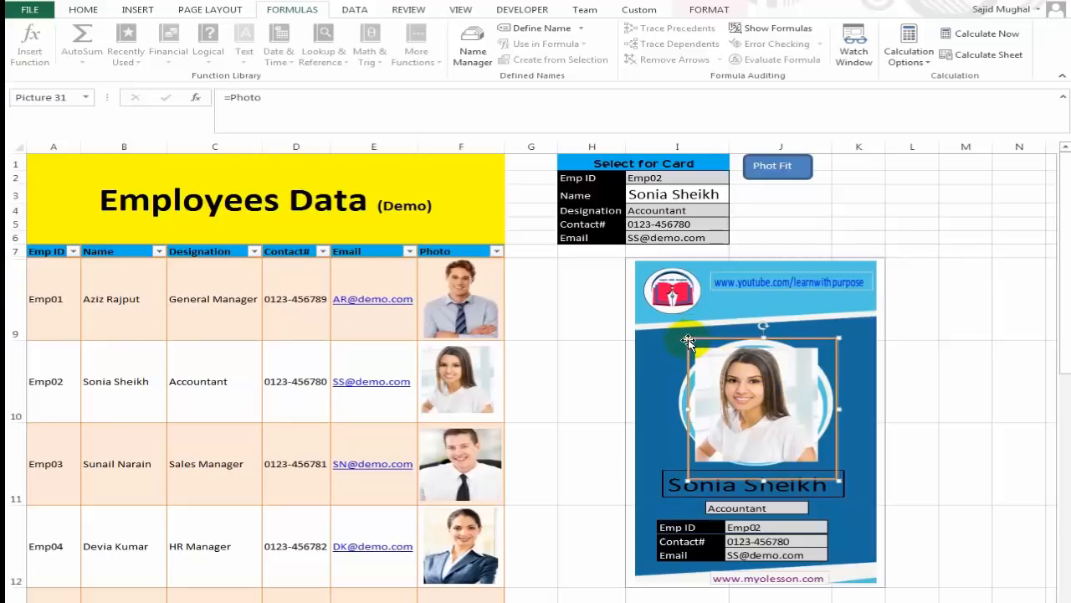
{"action": "left_click_drag", "start_coordinate": [686, 337], "coordinate": [681, 327]}
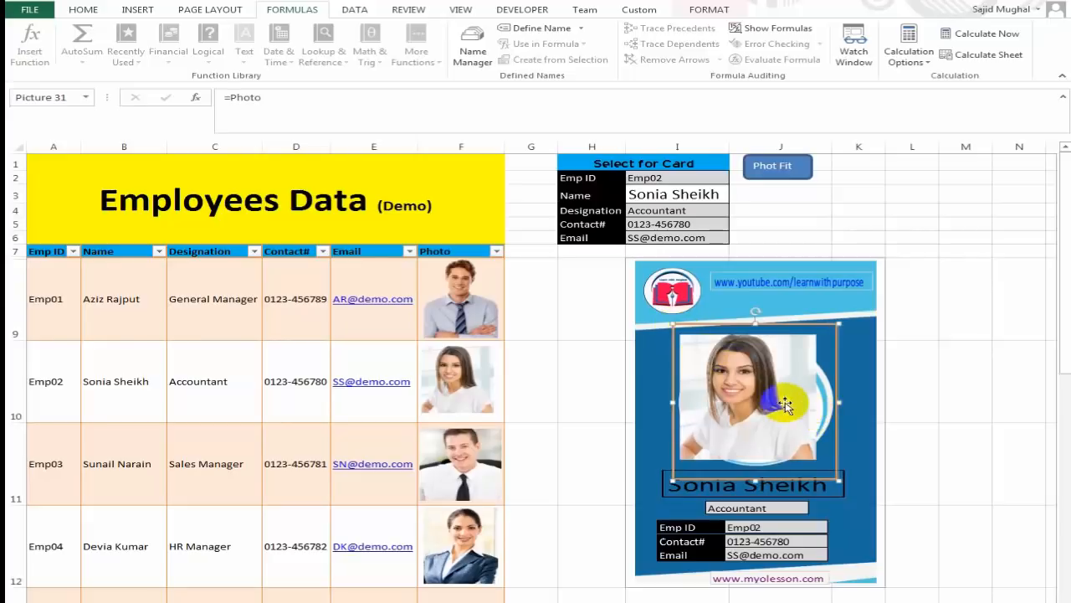
{"action": "left_click_drag", "start_coordinate": [785, 402], "coordinate": [790, 406]}
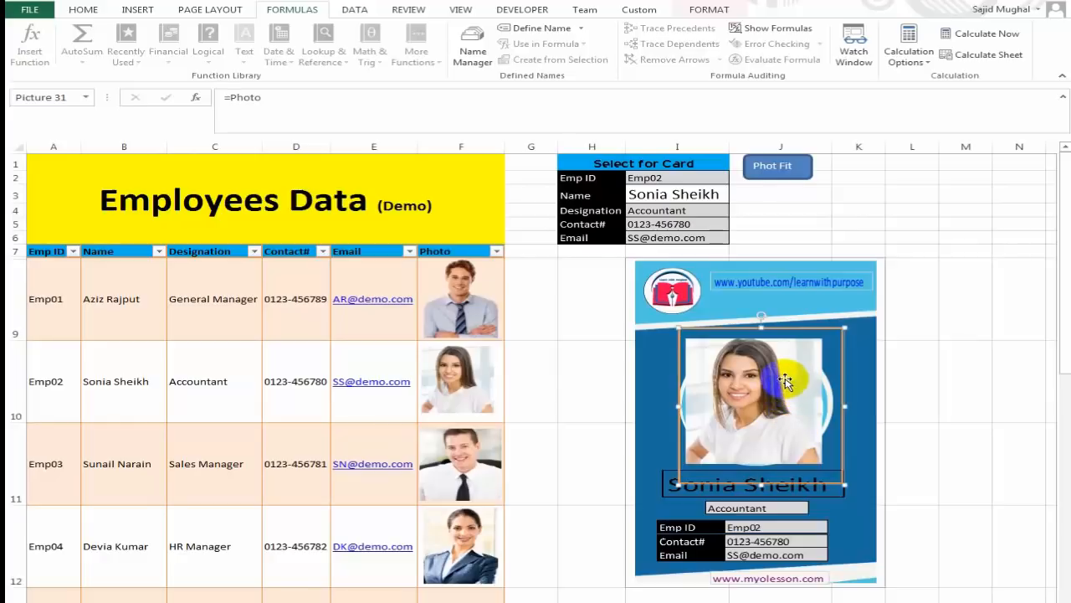
{"action": "right_click", "coordinate": [792, 383]}
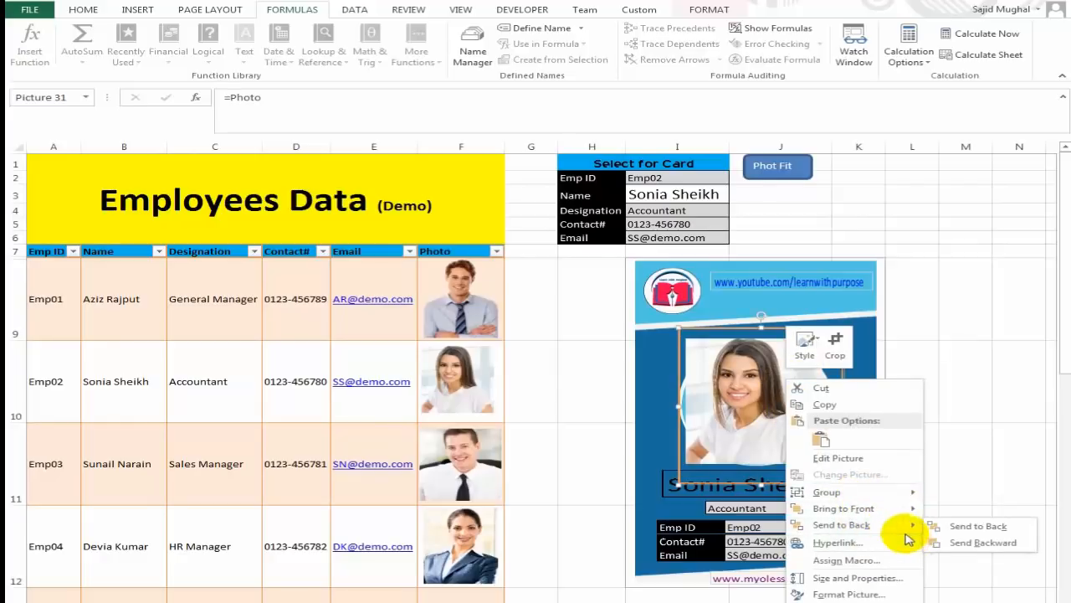
{"action": "left_click", "coordinate": [971, 526]}
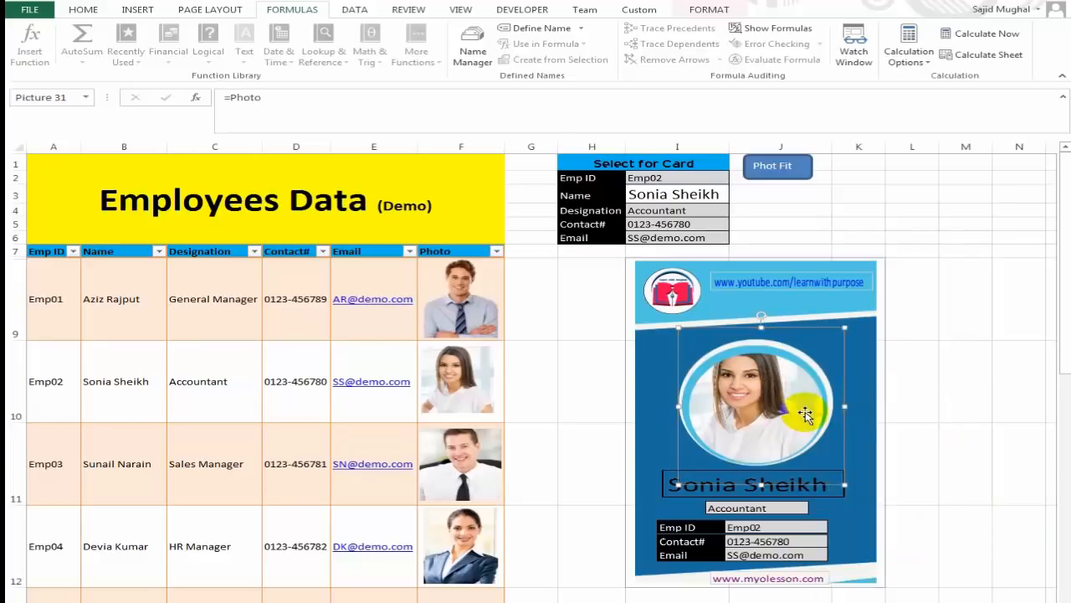
- Nudge the linked photo down and slightly to the right to fit the face inside the card's circular frame, then deselect it
{"action": "key", "text": "Down"}
{"action": "key", "text": "Down"}
{"action": "key", "text": "Down"}
{"action": "key", "text": "Down"}
{"action": "key", "text": "Down"}
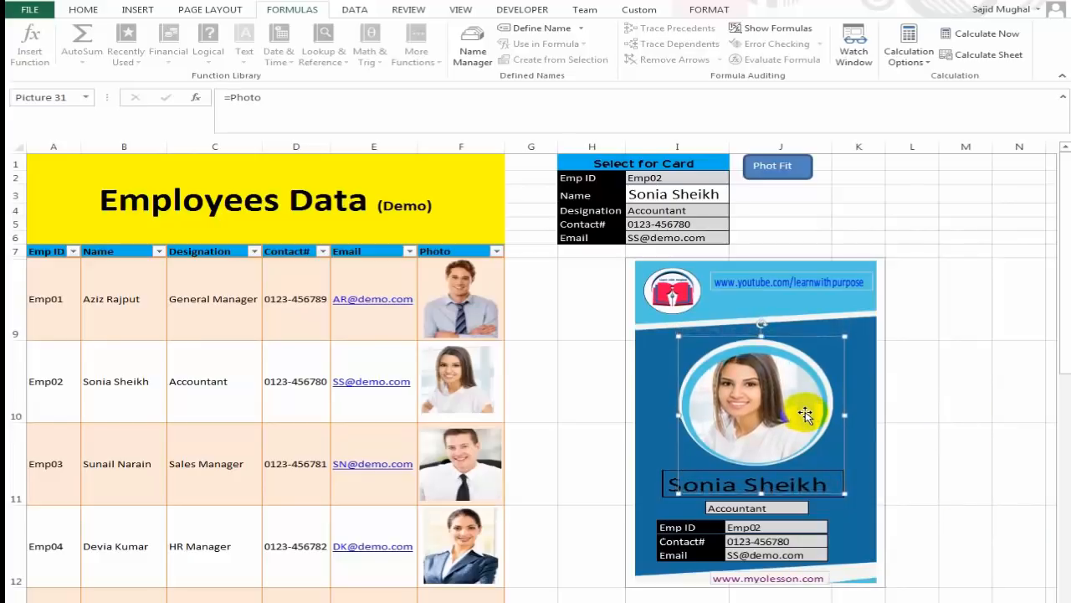
{"action": "key", "text": "Down"}
{"action": "key", "text": "Down"}
{"action": "key", "text": "Down"}
{"action": "key", "text": "Down"}
{"action": "key", "text": "Down"}
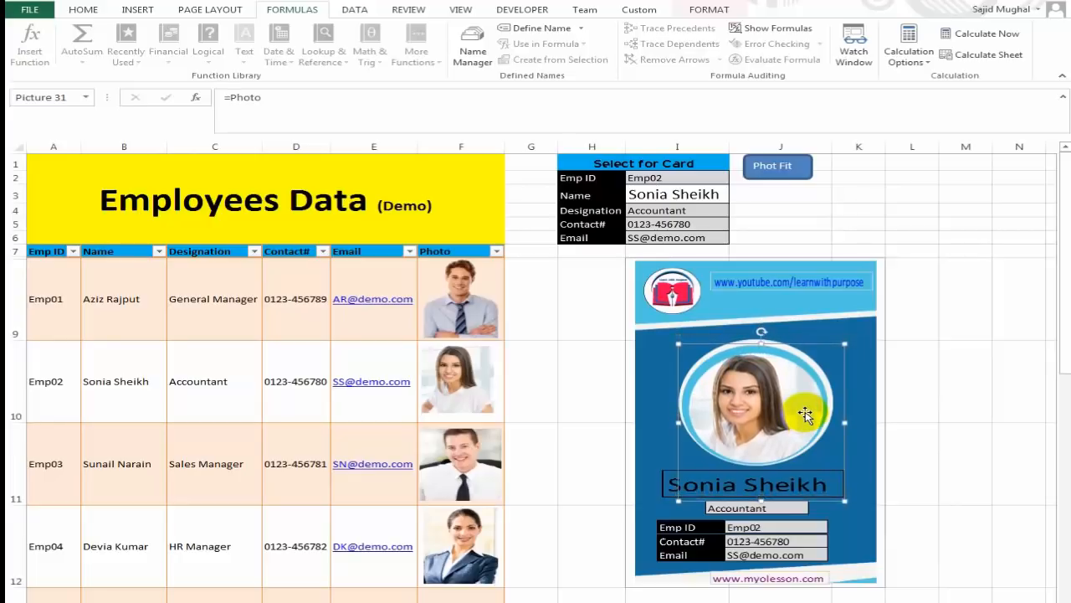
{"action": "key", "text": "Right"}
{"action": "key", "text": "Right"}
{"action": "key", "text": "Down"}
{"action": "key", "text": "Down"}
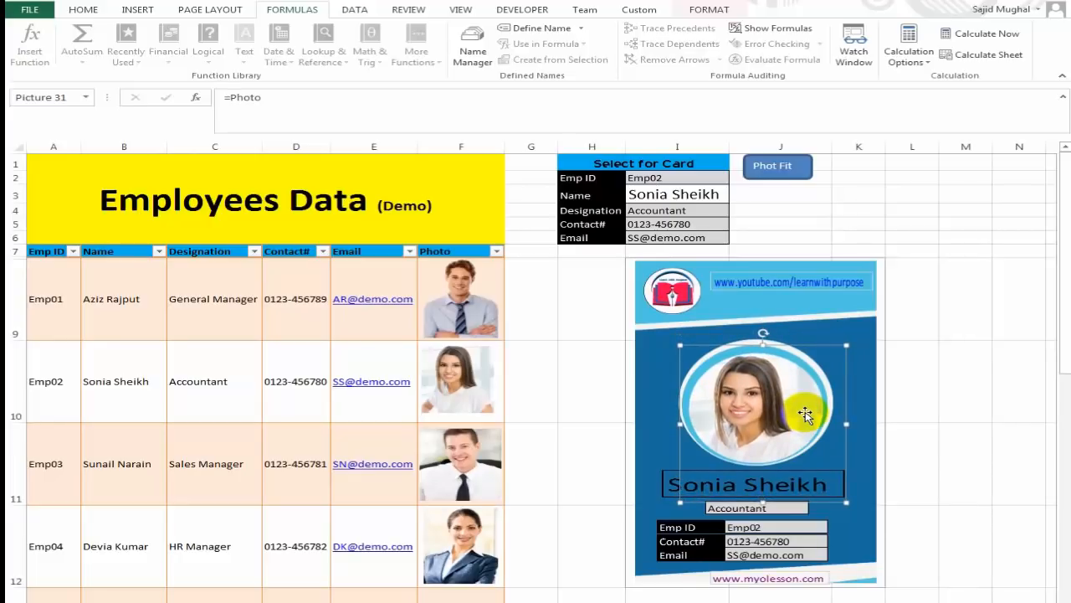
{"action": "left_click", "coordinate": [913, 333]}
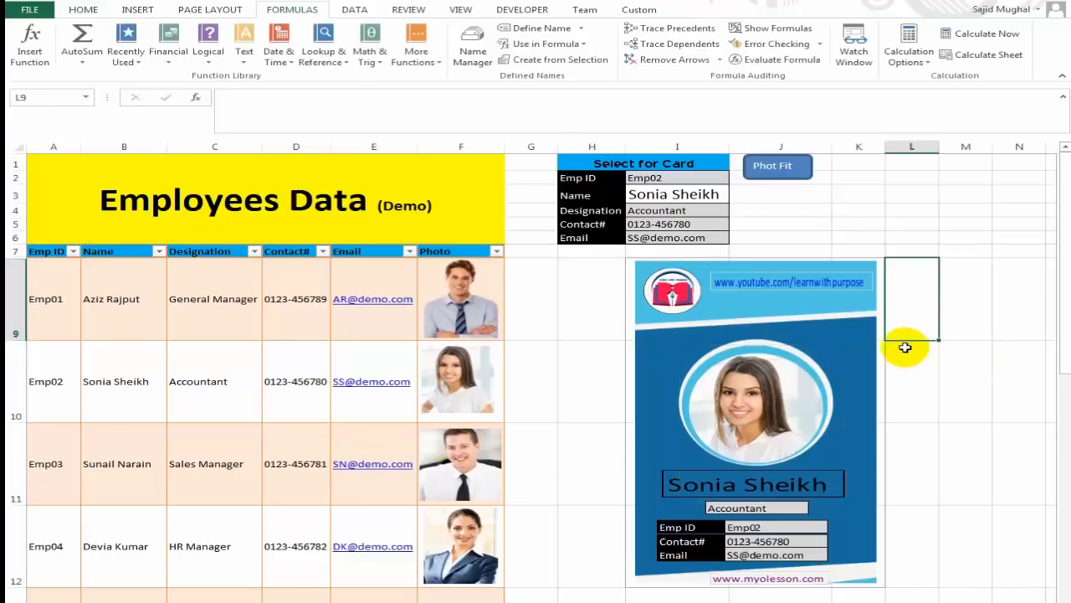
- Choose Emp03 as the Emp ID in cell I2 to test the card's details and photo
{"action": "left_click", "coordinate": [650, 176]}
{"action": "left_click", "coordinate": [737, 177]}
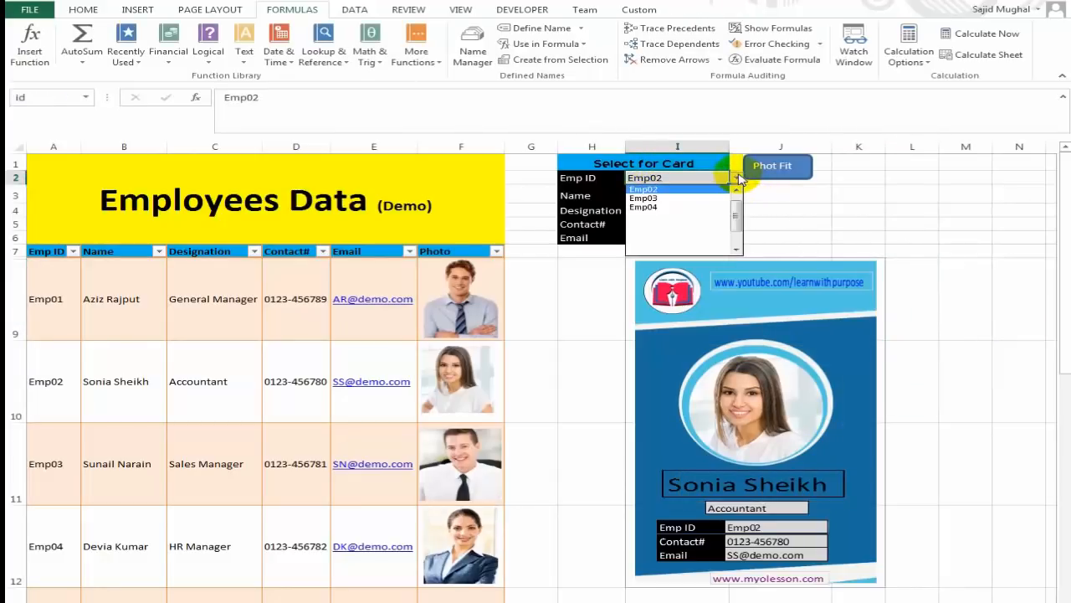
{"action": "left_click", "coordinate": [685, 200]}
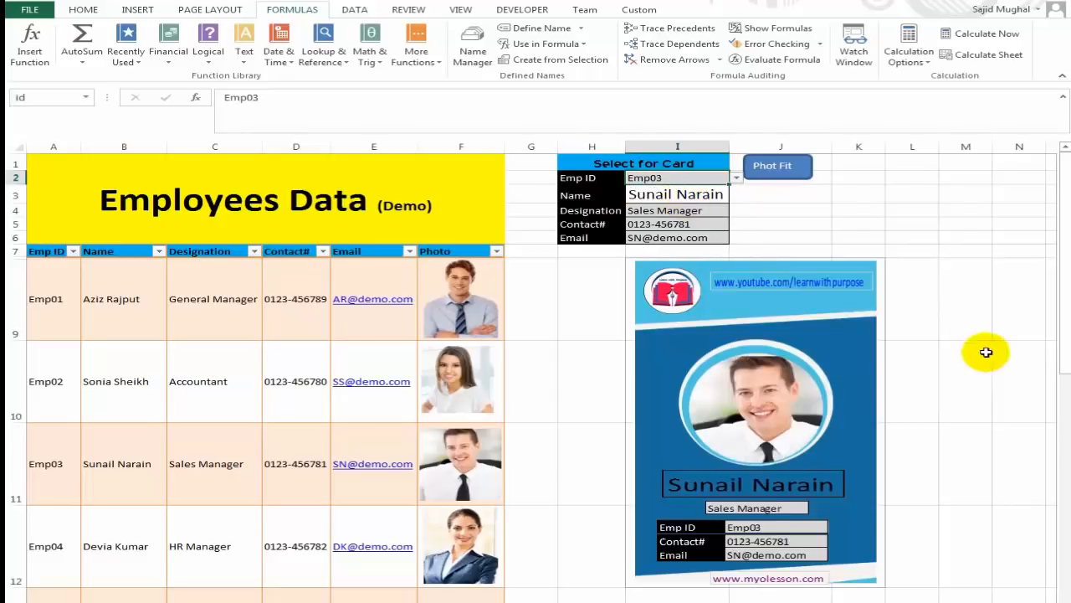
{"action": "left_click", "coordinate": [962, 370]}
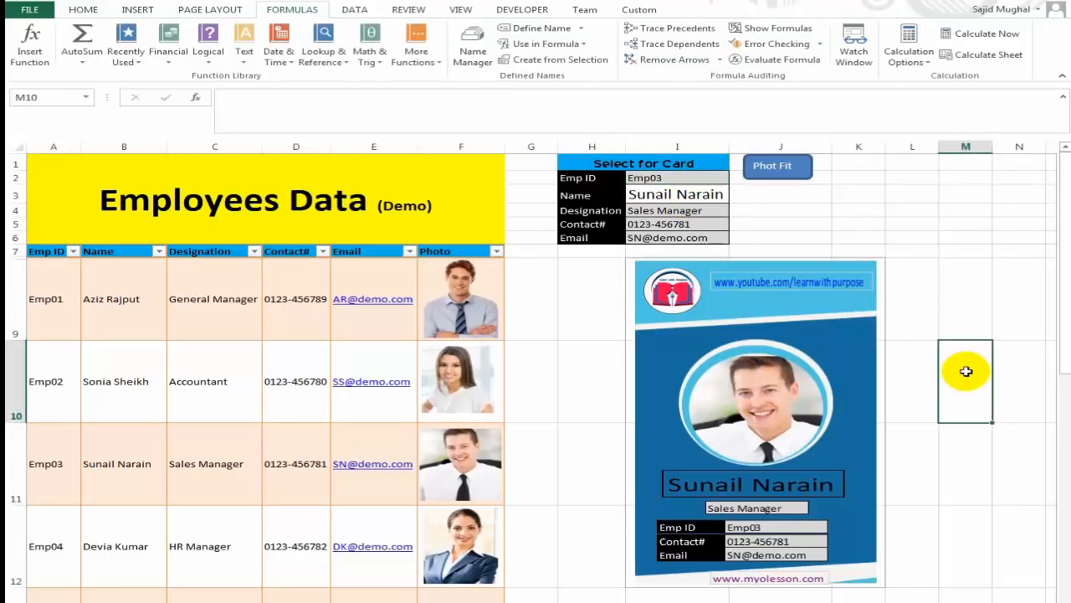
- Move the Emp03 photo slightly up within its cell F11 in the employee table
{"action": "left_click", "coordinate": [484, 457]}
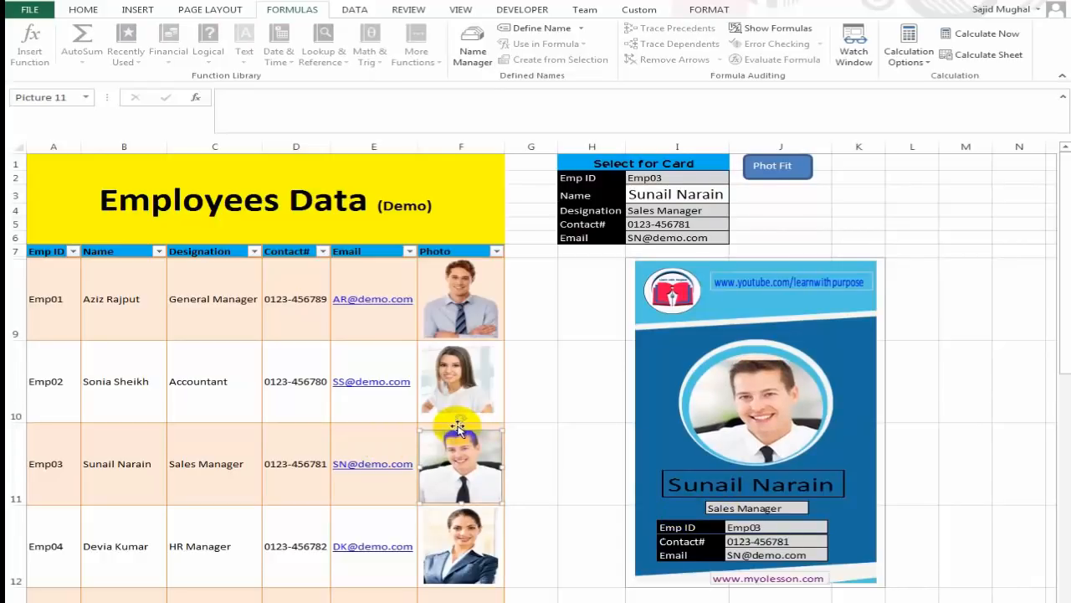
{"action": "left_click_drag", "start_coordinate": [461, 431], "coordinate": [469, 428]}
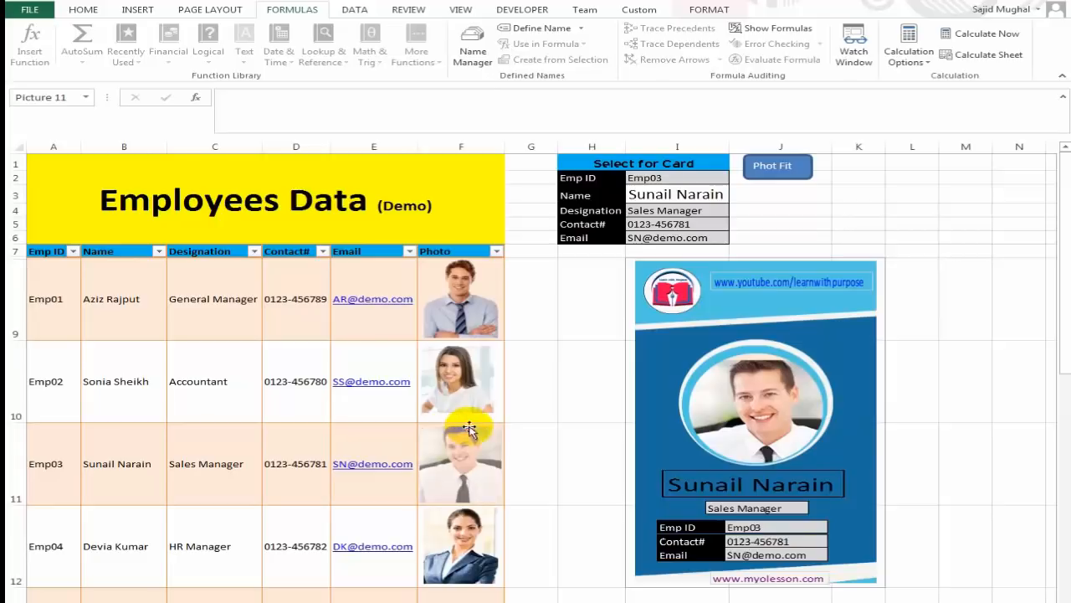
{"action": "left_click", "coordinate": [949, 399]}
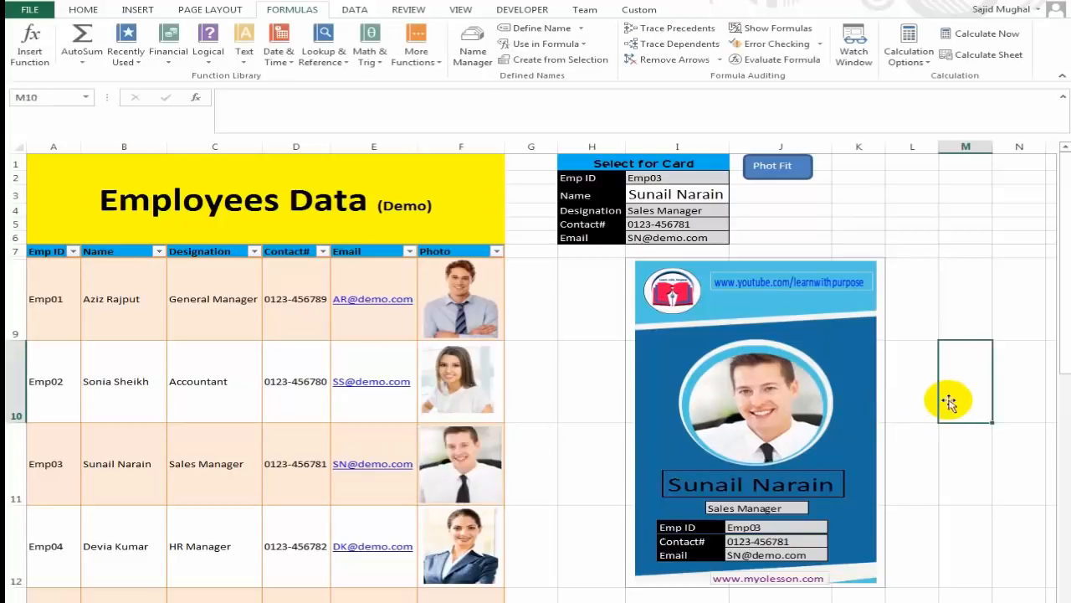
- Change the Emp ID in cell I2 to Emp04
{"action": "left_click", "coordinate": [687, 176]}
{"action": "key", "text": "F2"}
{"action": "type", "text": "="}
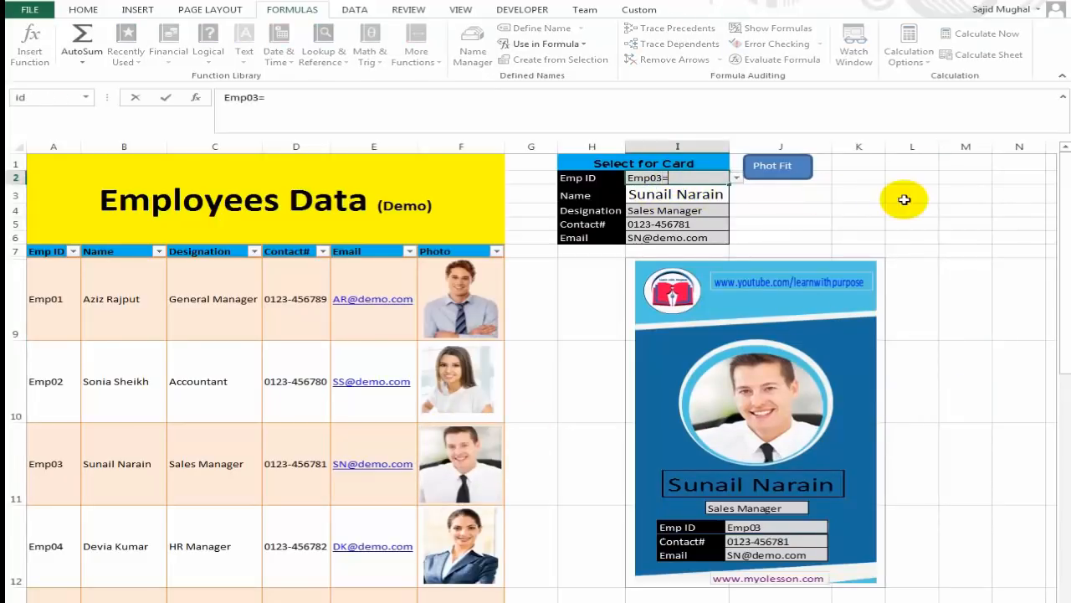
{"action": "type", "text": "4"}
{"action": "key", "text": "Return"}
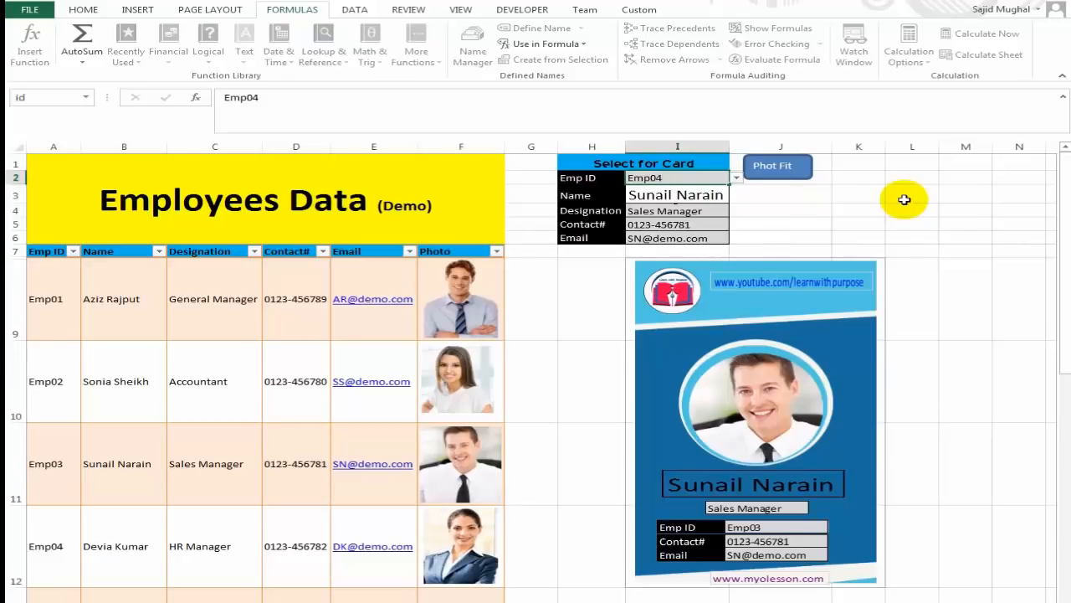